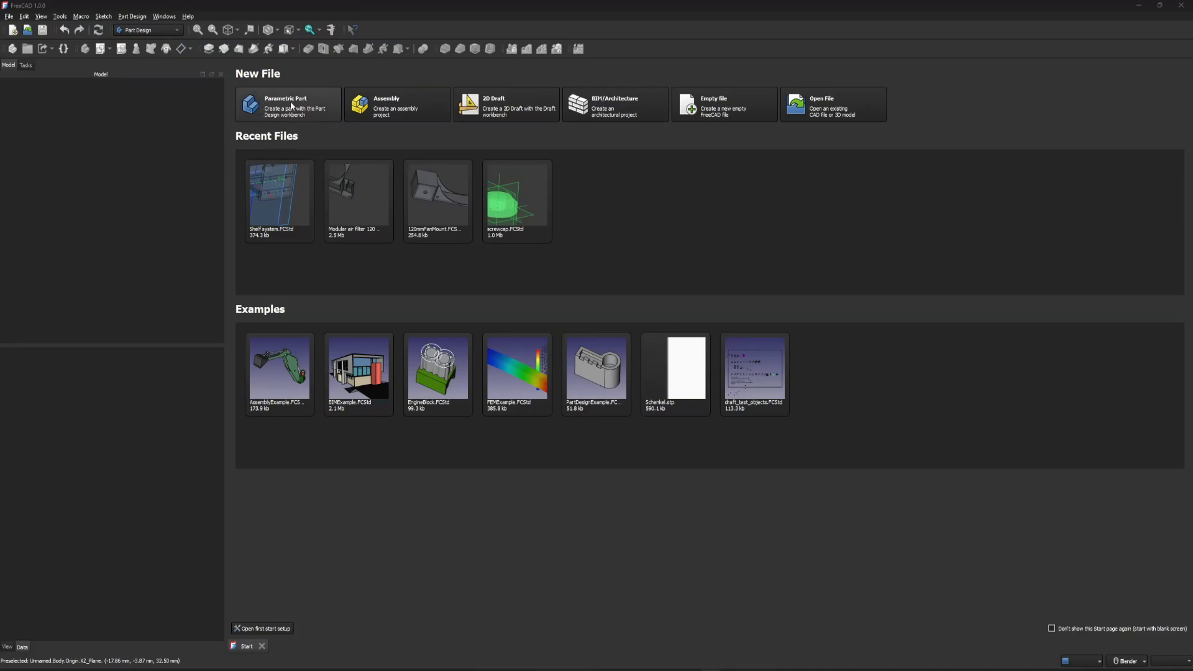
click(9, 17)
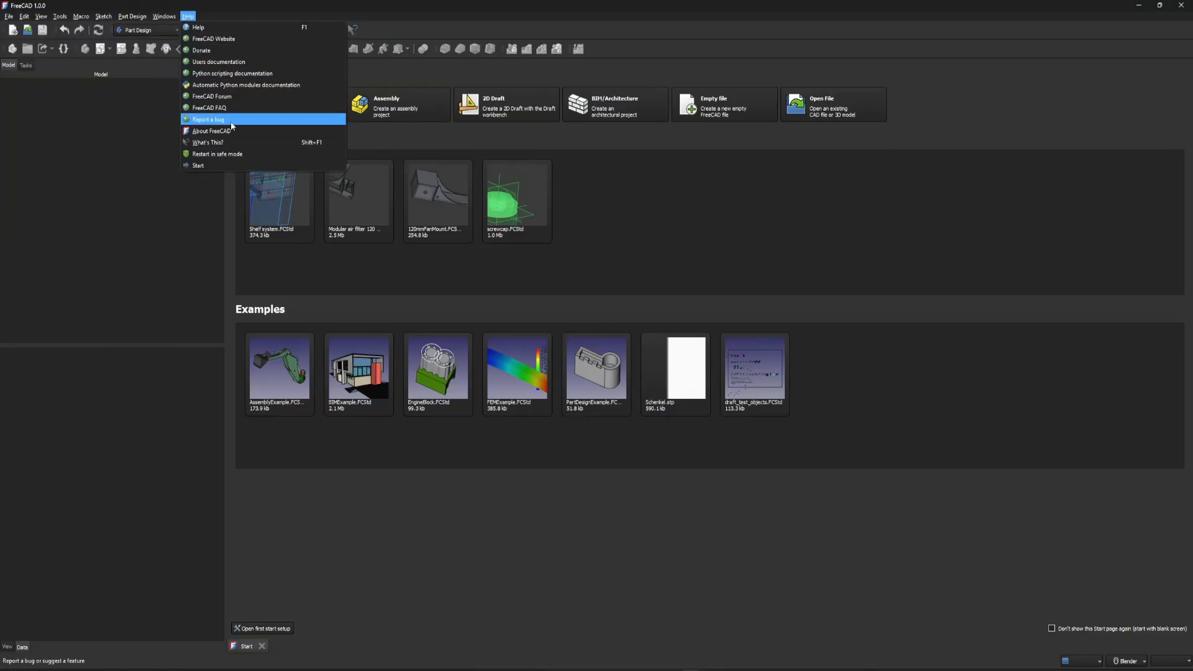
click(192, 226)
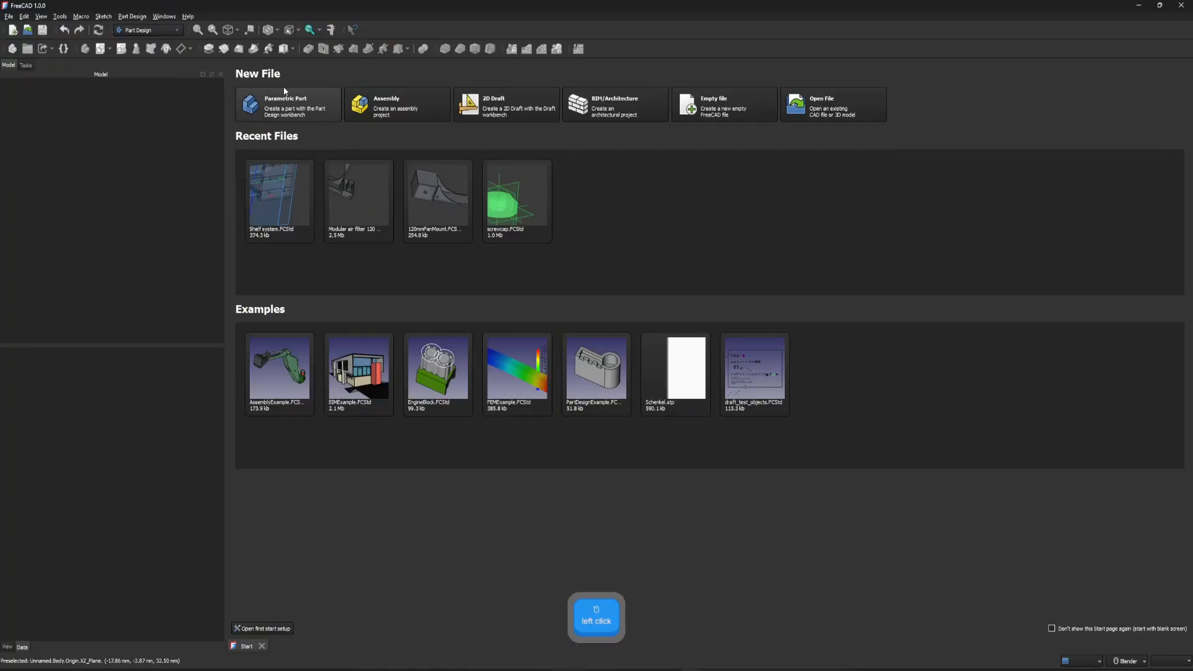
Create a new parametric part and make the origin planes and axes of its body visible.
click(312, 108)
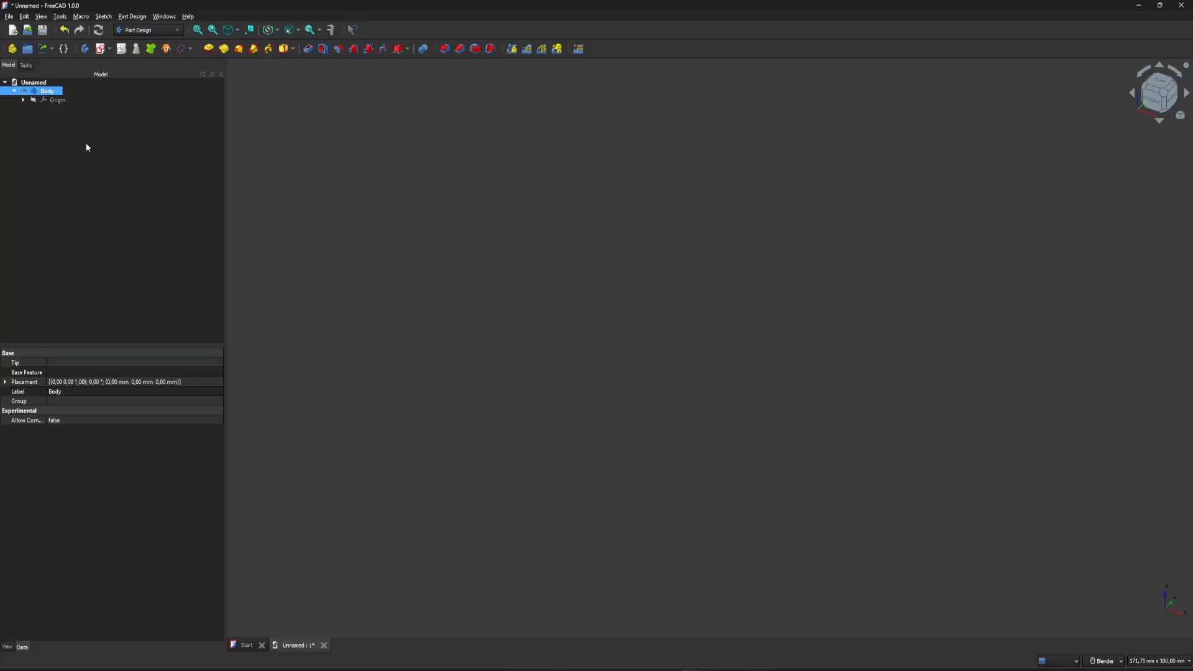
click(34, 101)
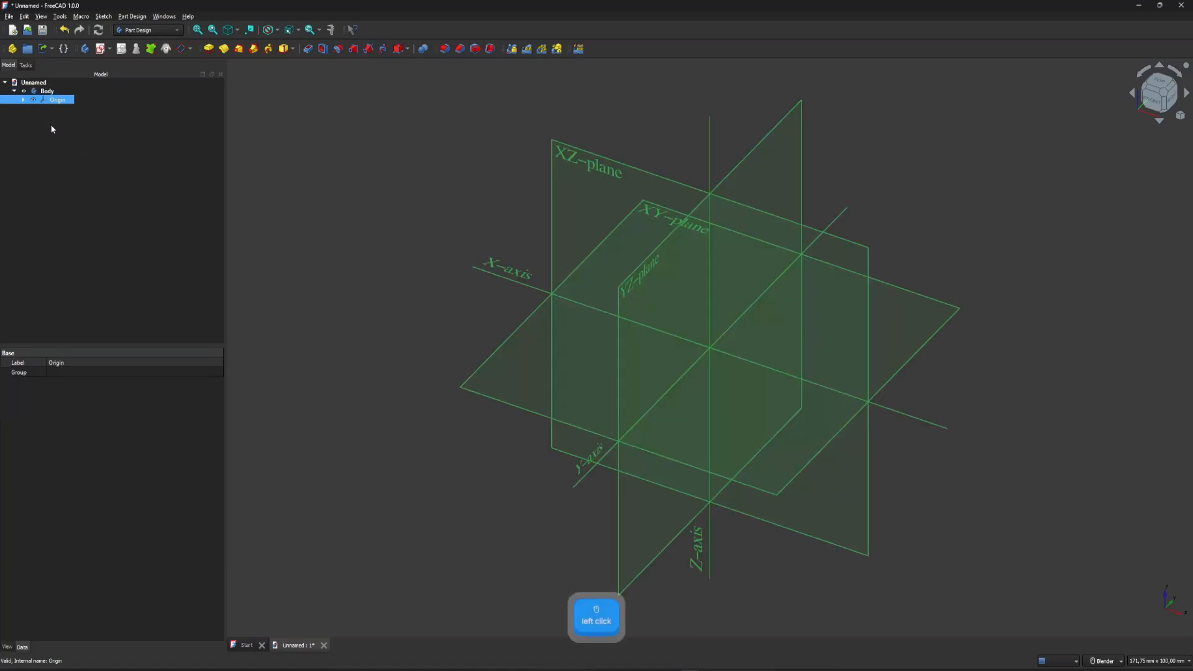
right_click(39, 102)
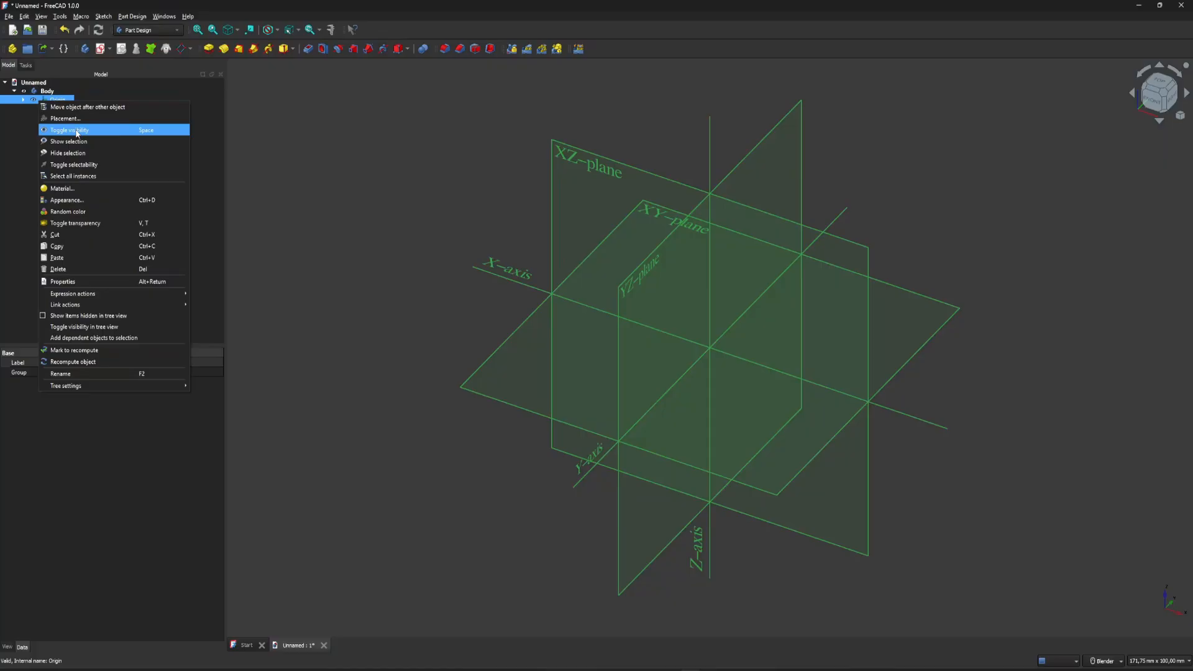
click(96, 132)
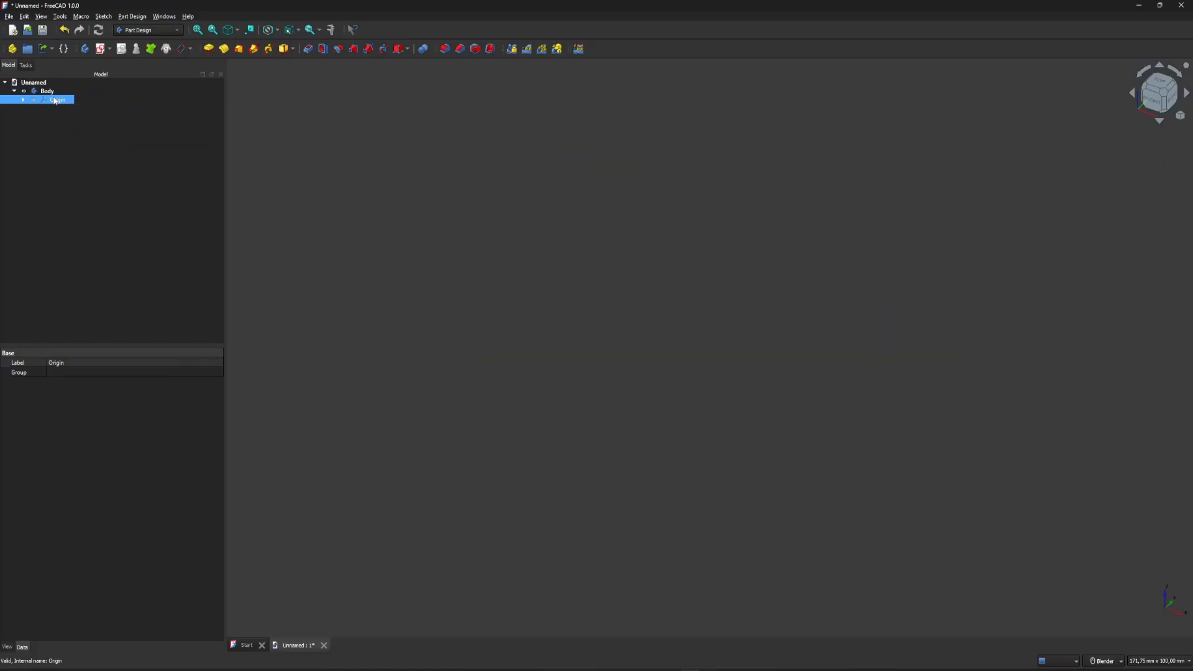
key(space)
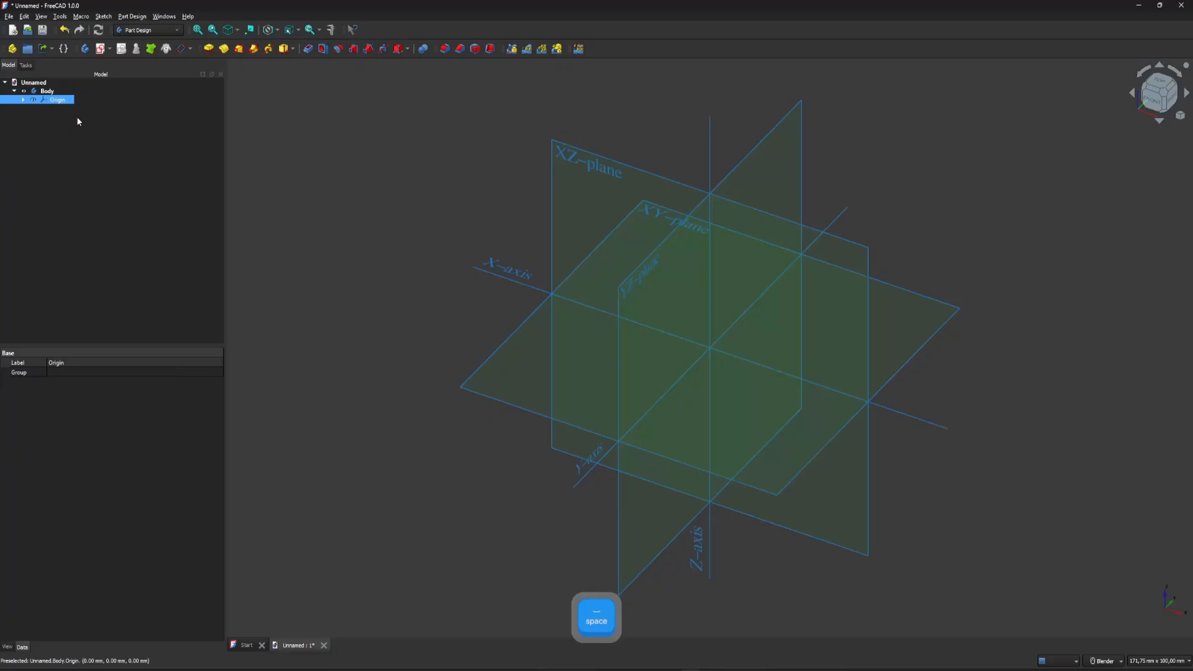
click(515, 148)
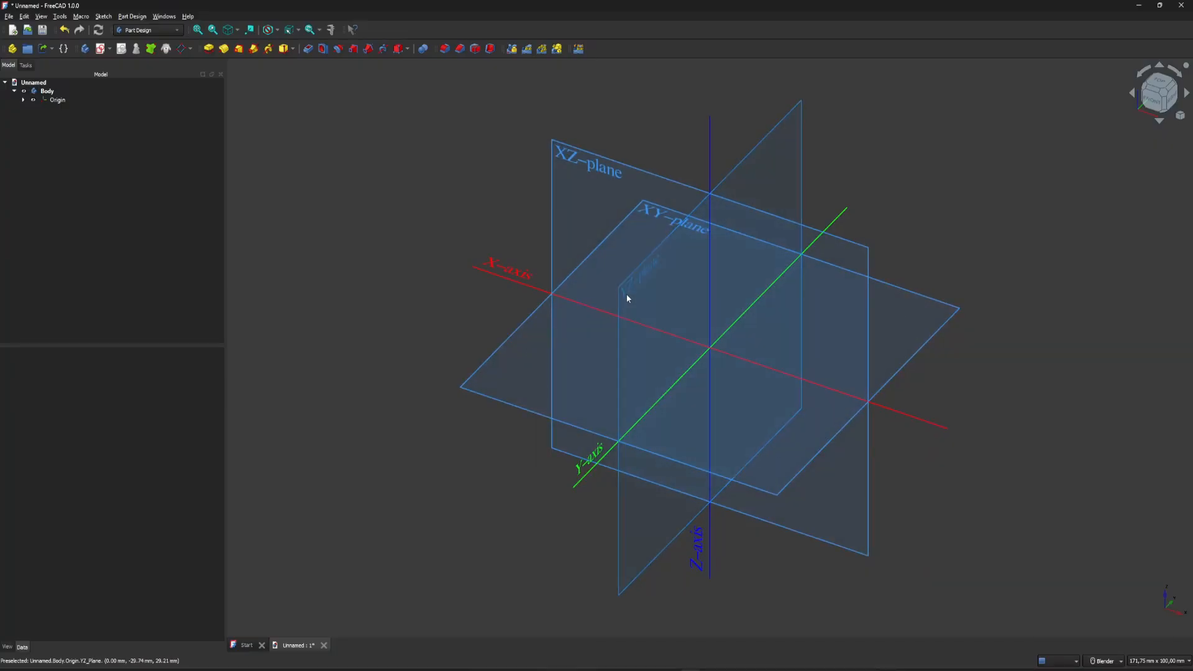
Set the mouse navigation style to Blender and display its mouse-button assignments.
middle_drag(625, 378, 822, 306)
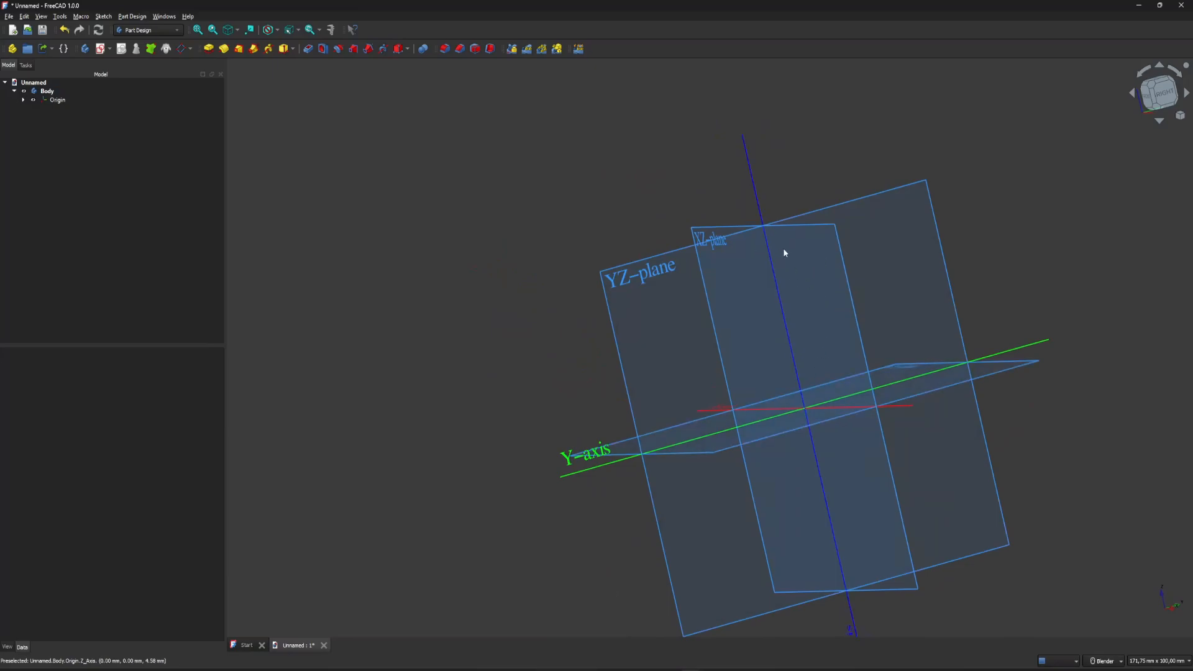
middle_drag(724, 314, 562, 263)
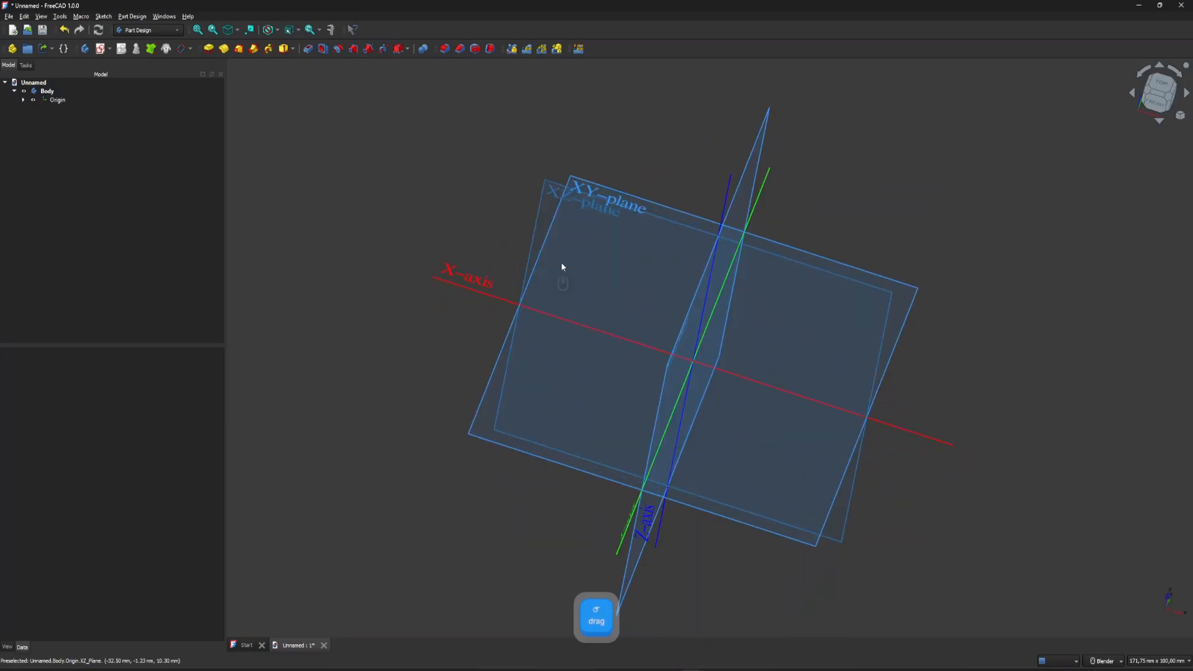
middle_drag(868, 304, 855, 246)
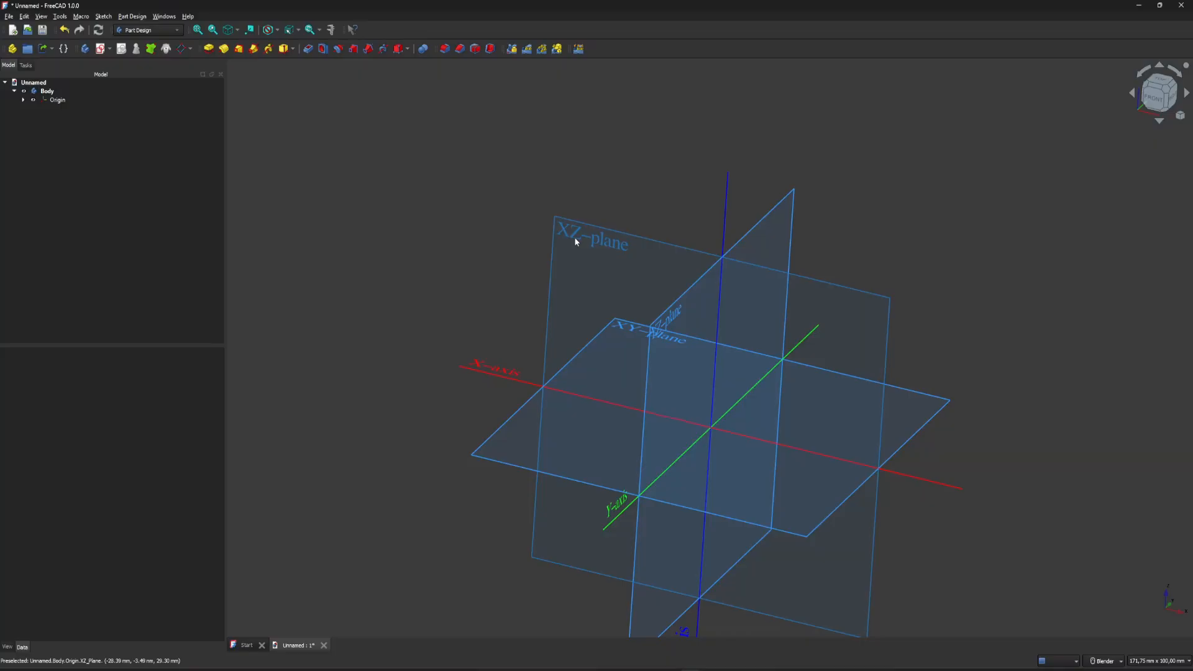
scroll(568, 178, down, 1)
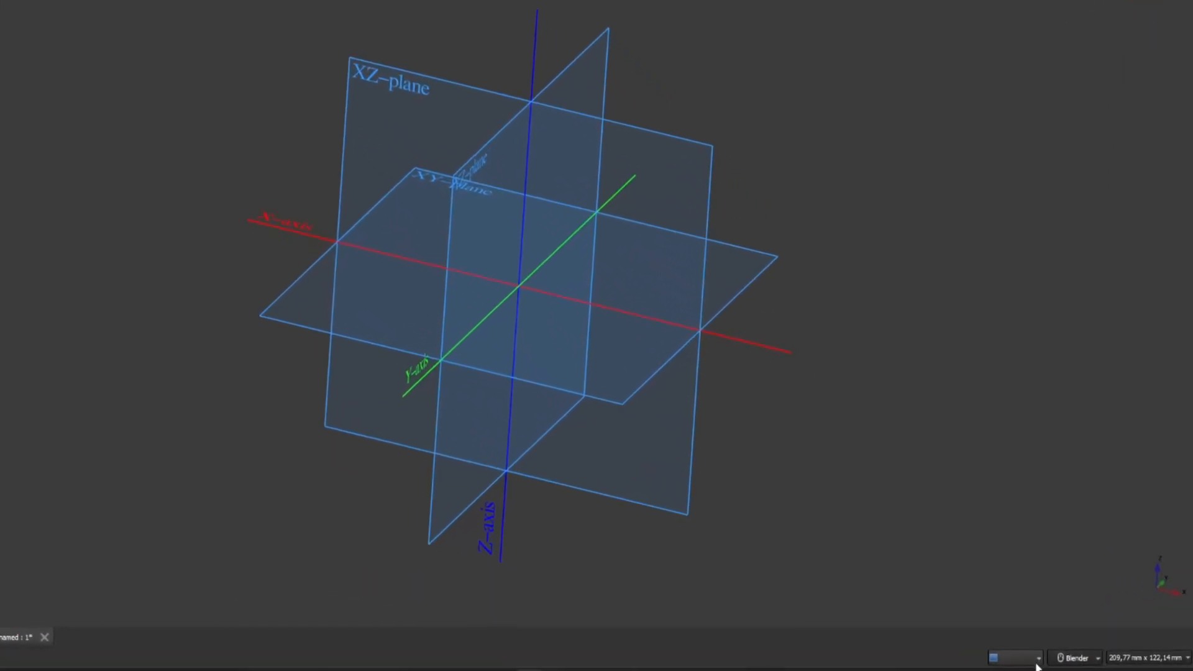
click(1060, 657)
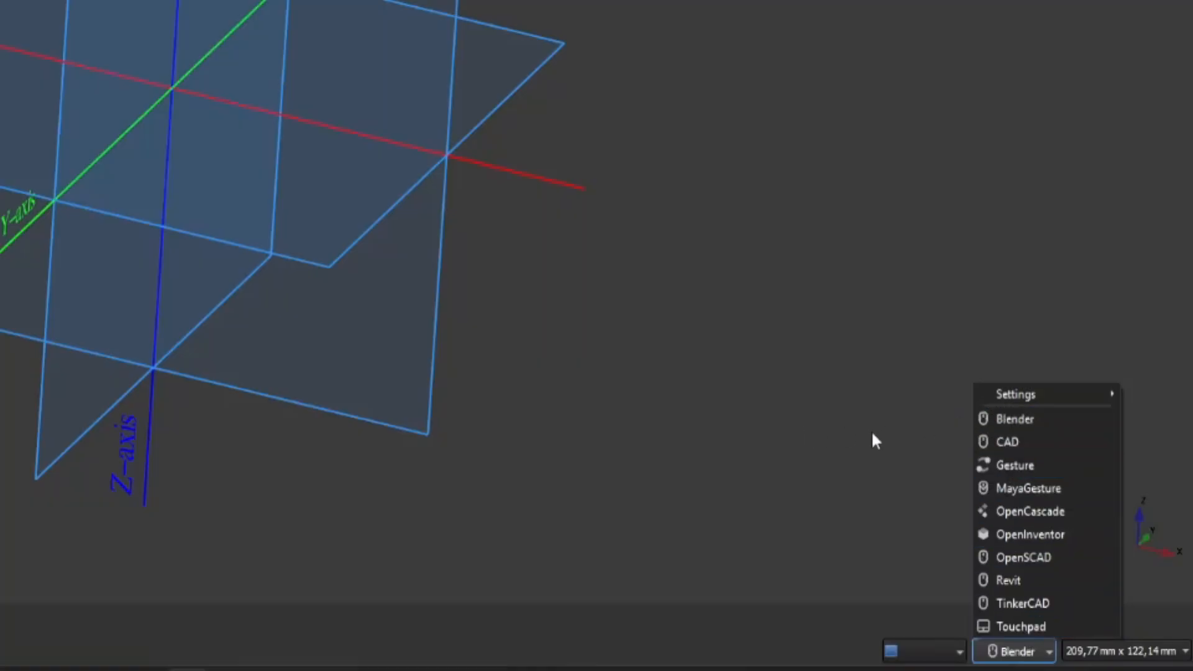
click(1024, 421)
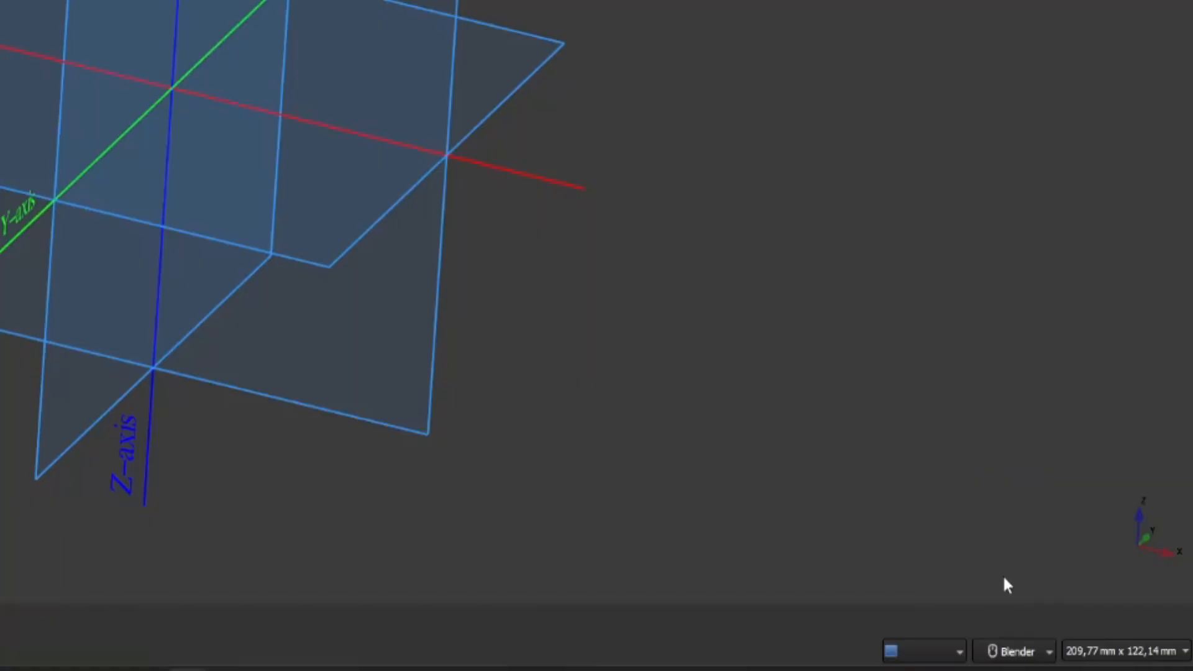
mouse_move(1001, 656)
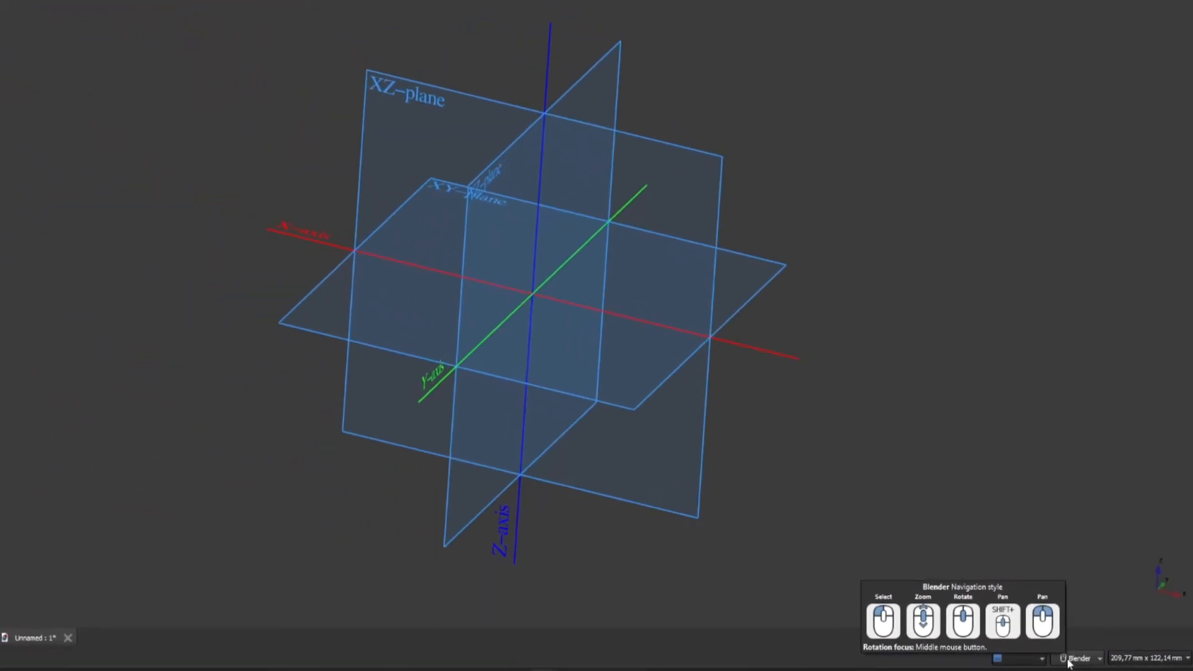
Try zooming, rotating and panning around the origin planes with the Blender navigation style.
scroll(389, 260, down, 4)
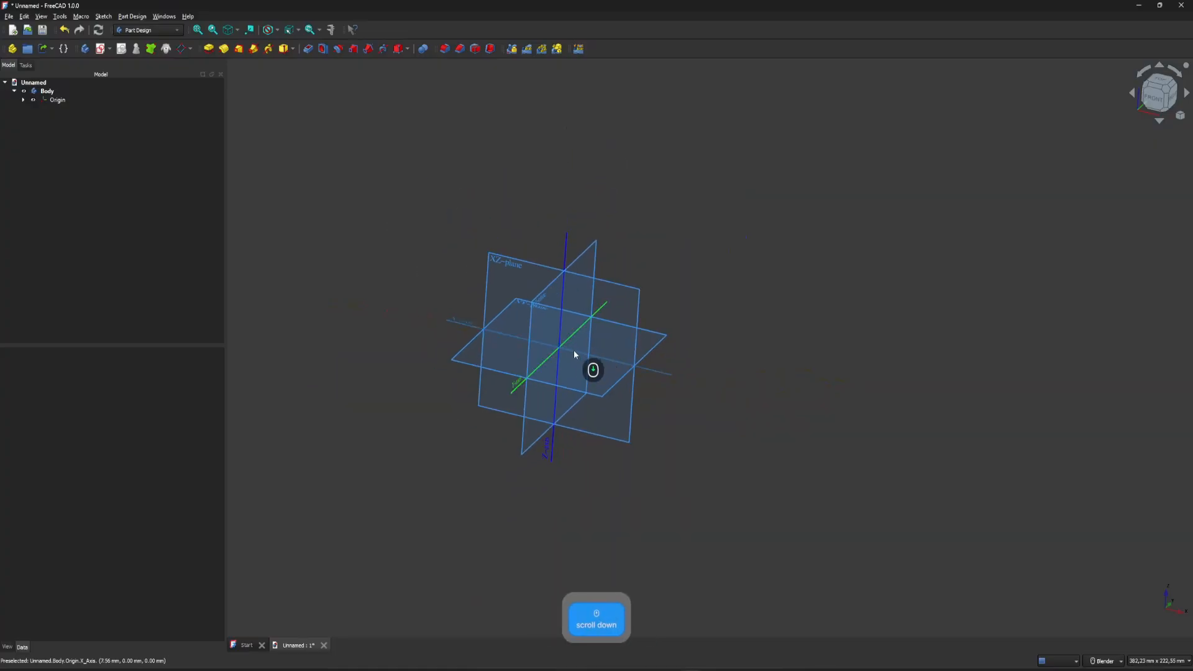
drag(713, 311, 783, 279)
middle_click(624, 290)
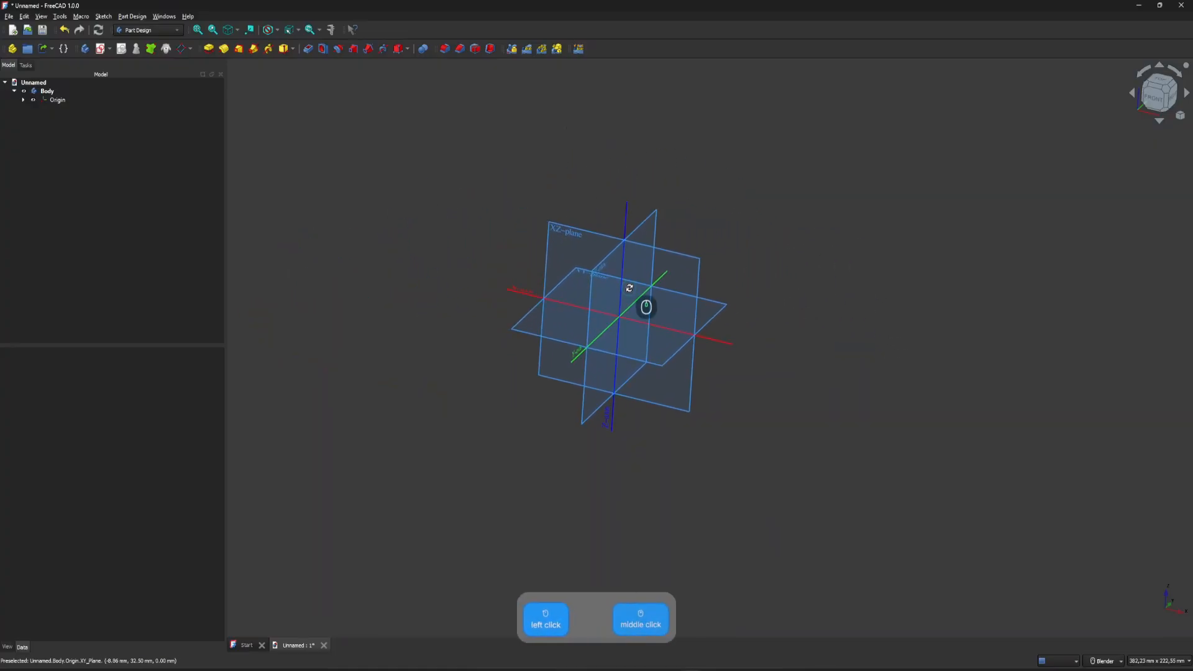
middle_drag(630, 288, 612, 311)
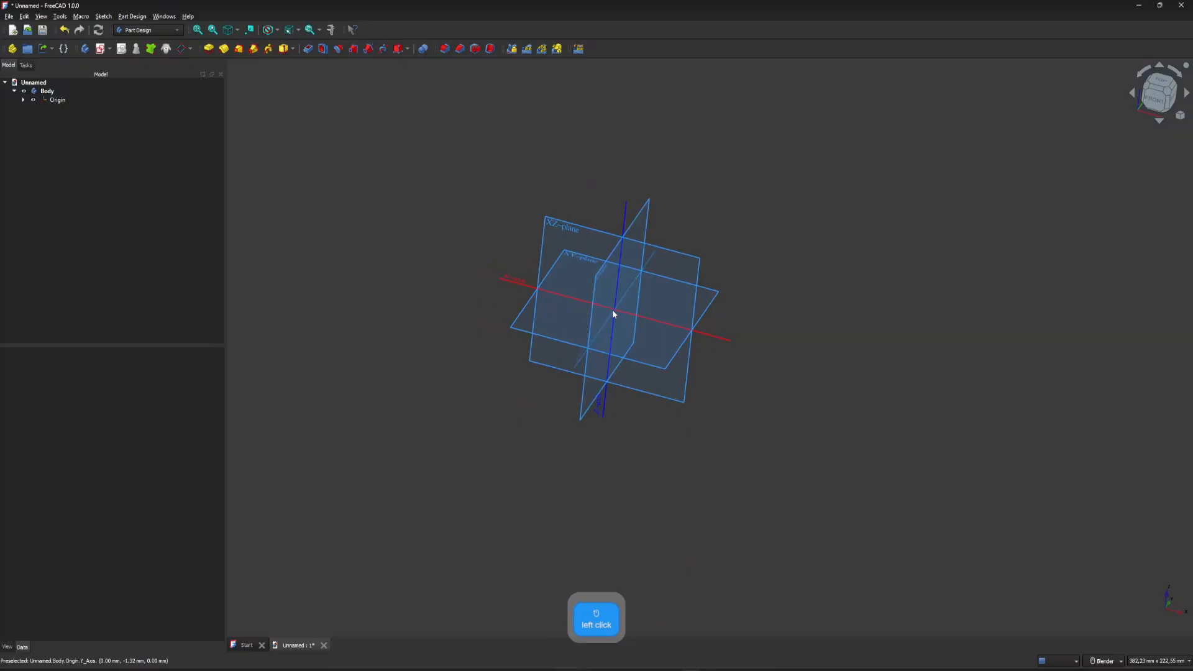
click(613, 314)
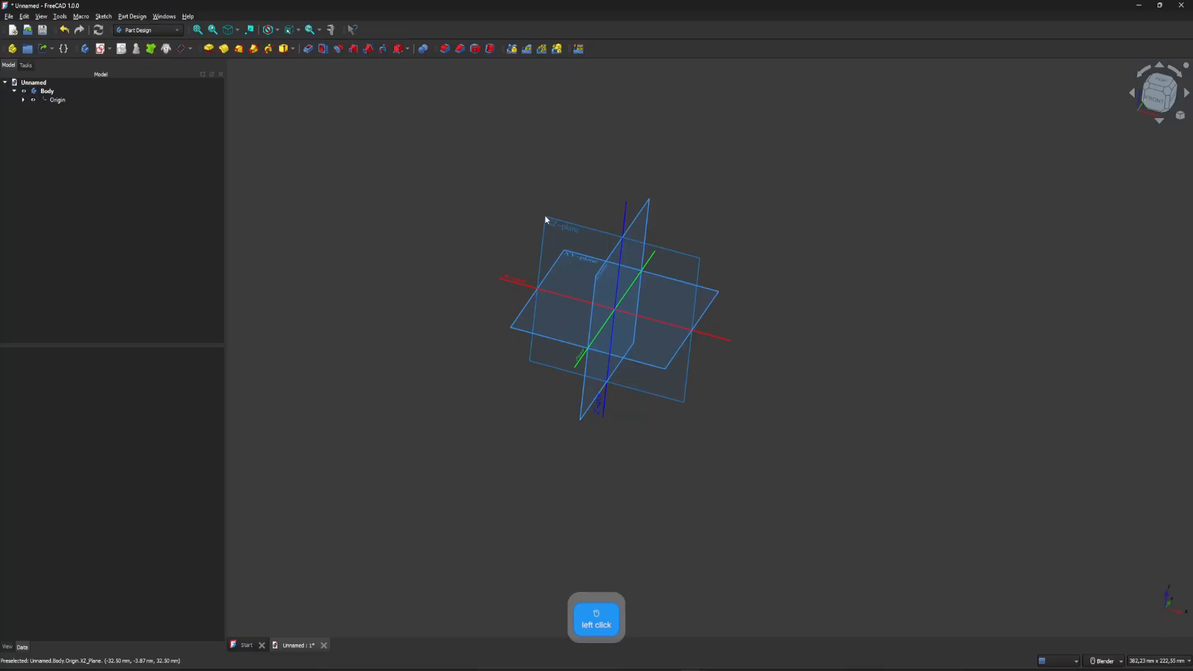
middle_click(544, 215)
middle_click(780, 440)
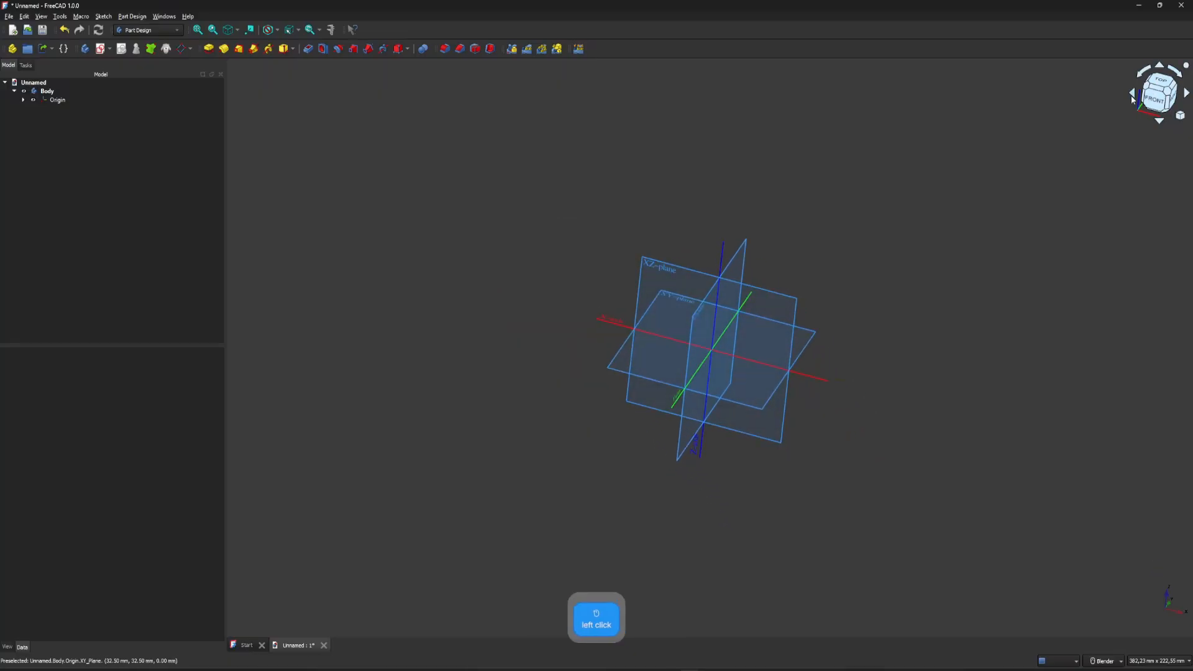
View the origin planes from the front and other standard directions with the navigation cube, ending in an angled view.
click(1155, 100)
click(1186, 93)
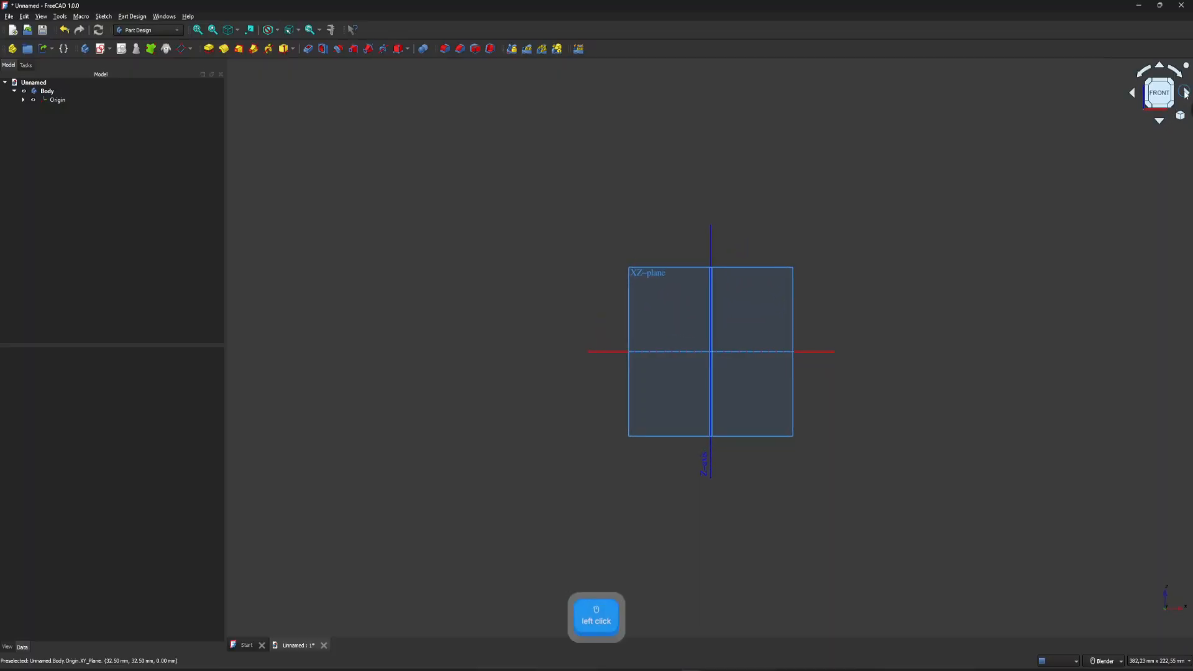
click(1160, 81)
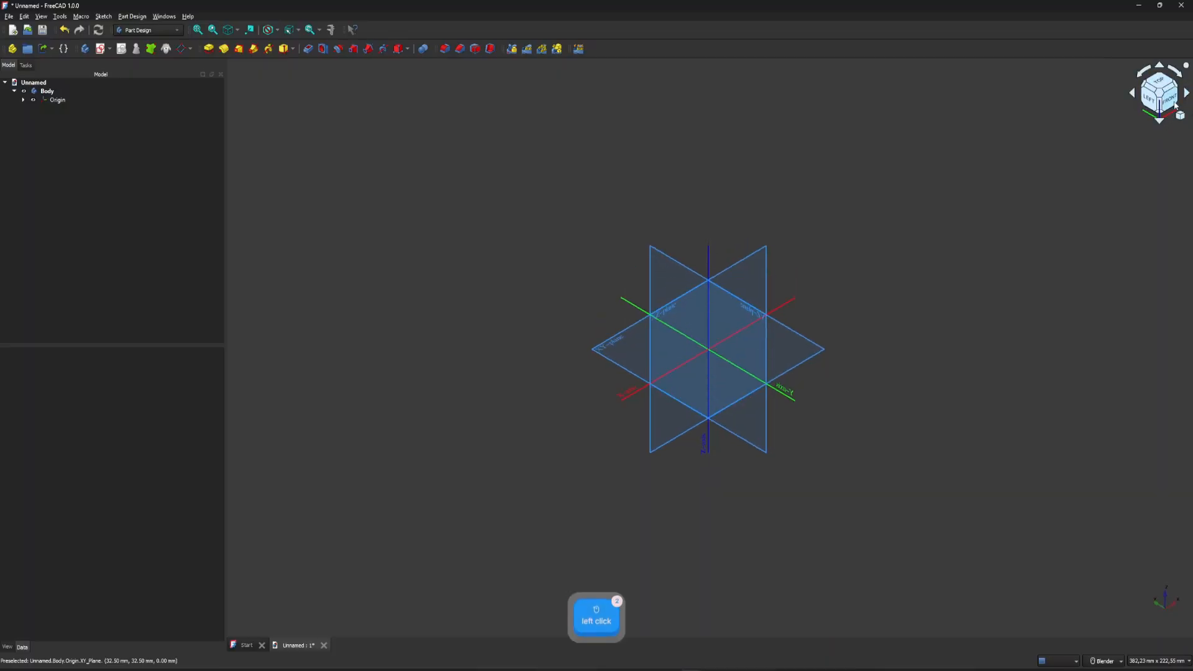
click(1169, 98)
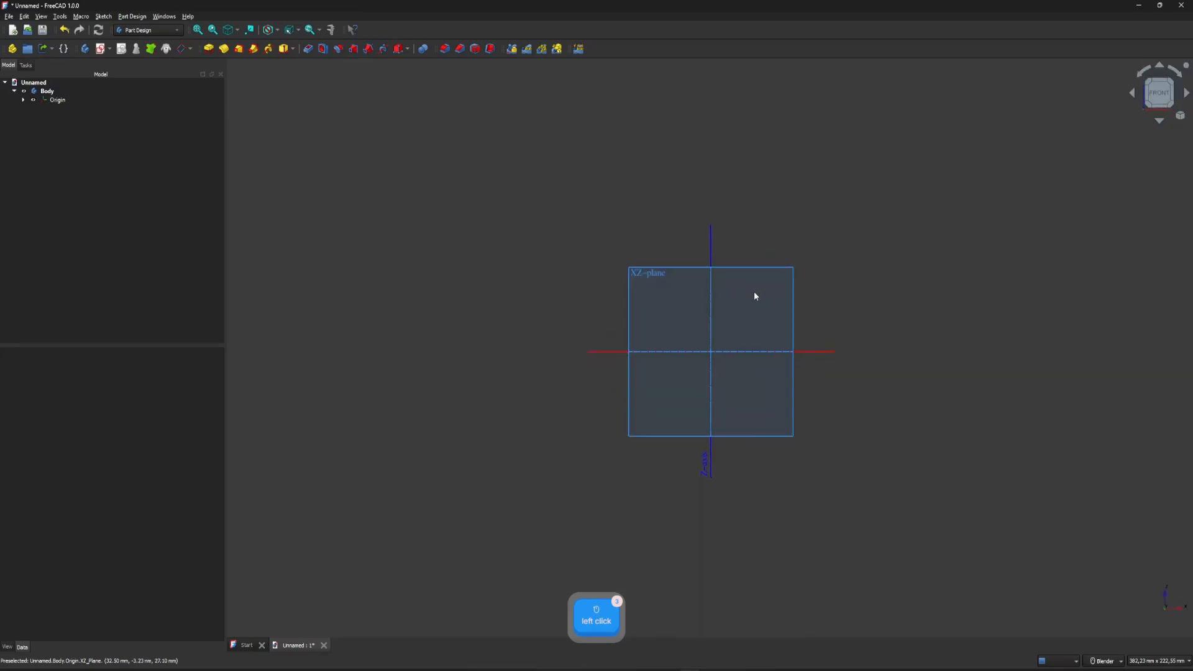
click(1187, 66)
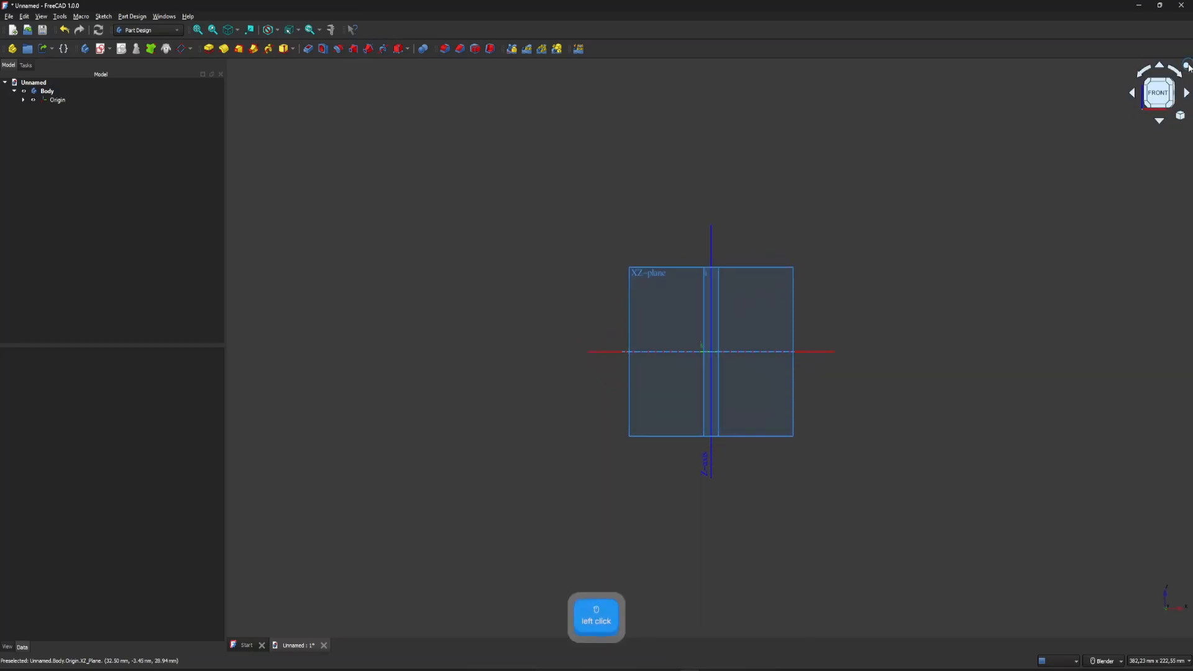
click(1187, 65)
key(0)
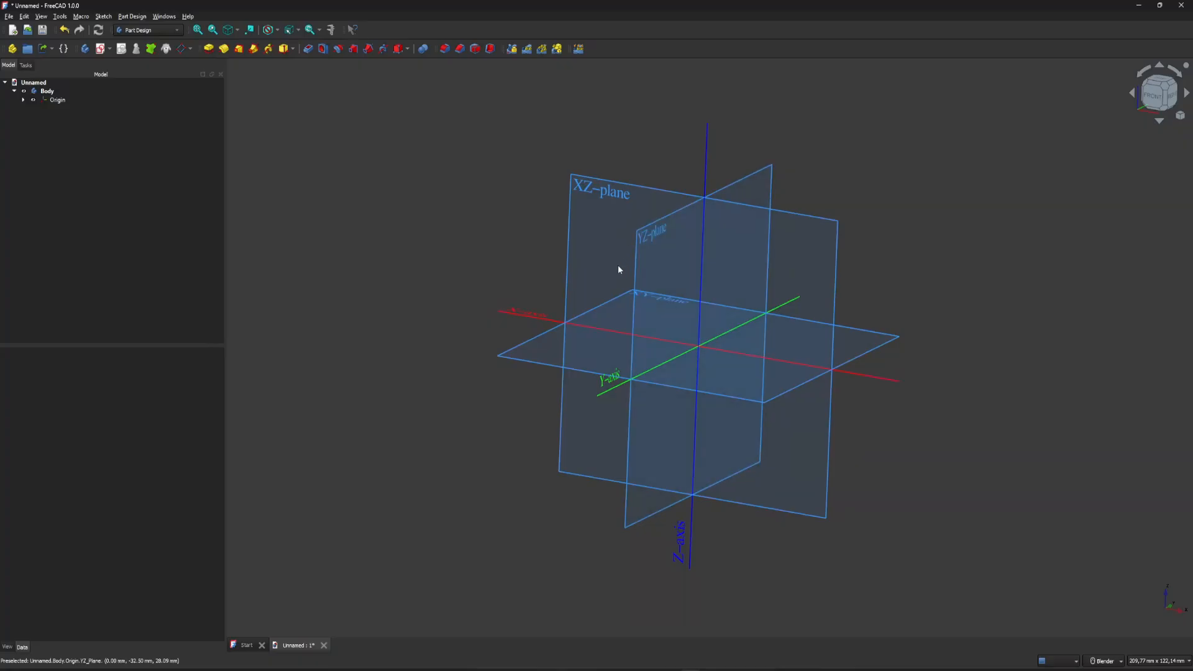
Create a new sketch on the XY plane of the body.
middle_drag(647, 355, 609, 315)
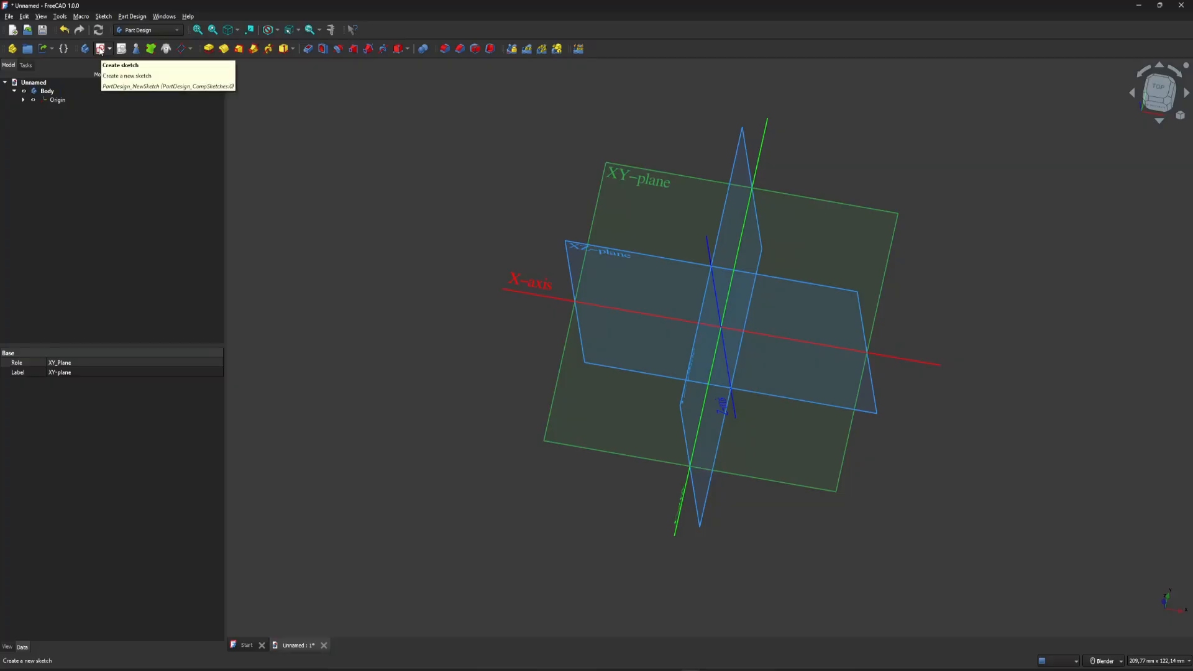
click(100, 50)
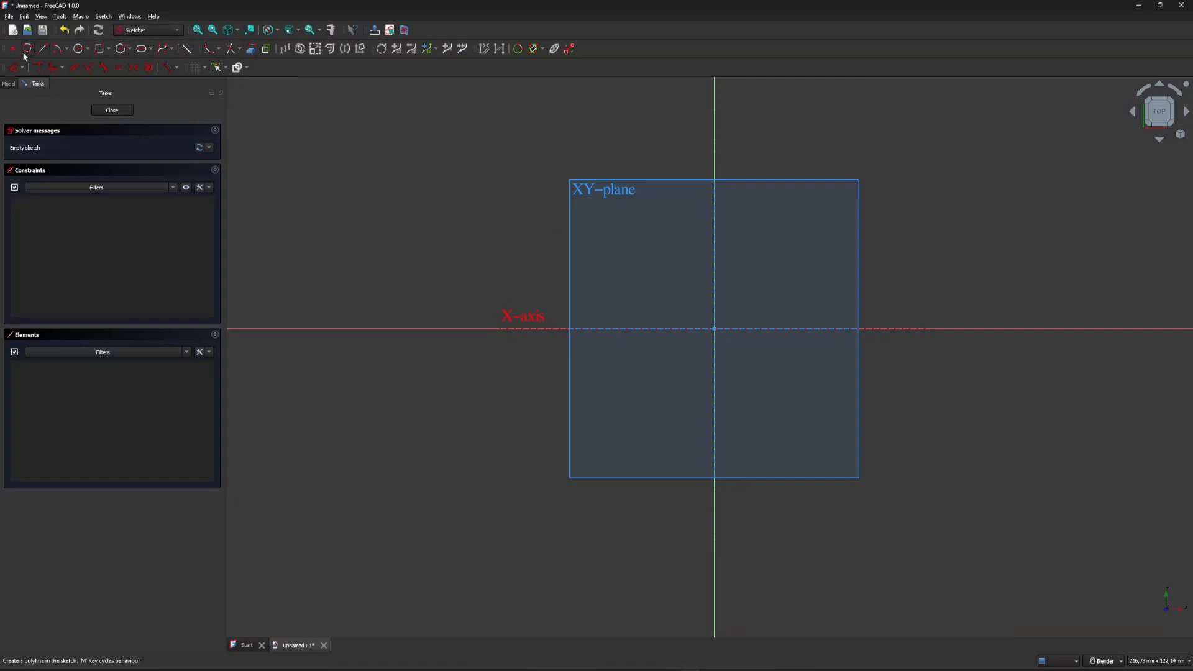
Activate the Rectangle tool in corner, width, height mode and try out its rounded corners and frame options.
click(108, 50)
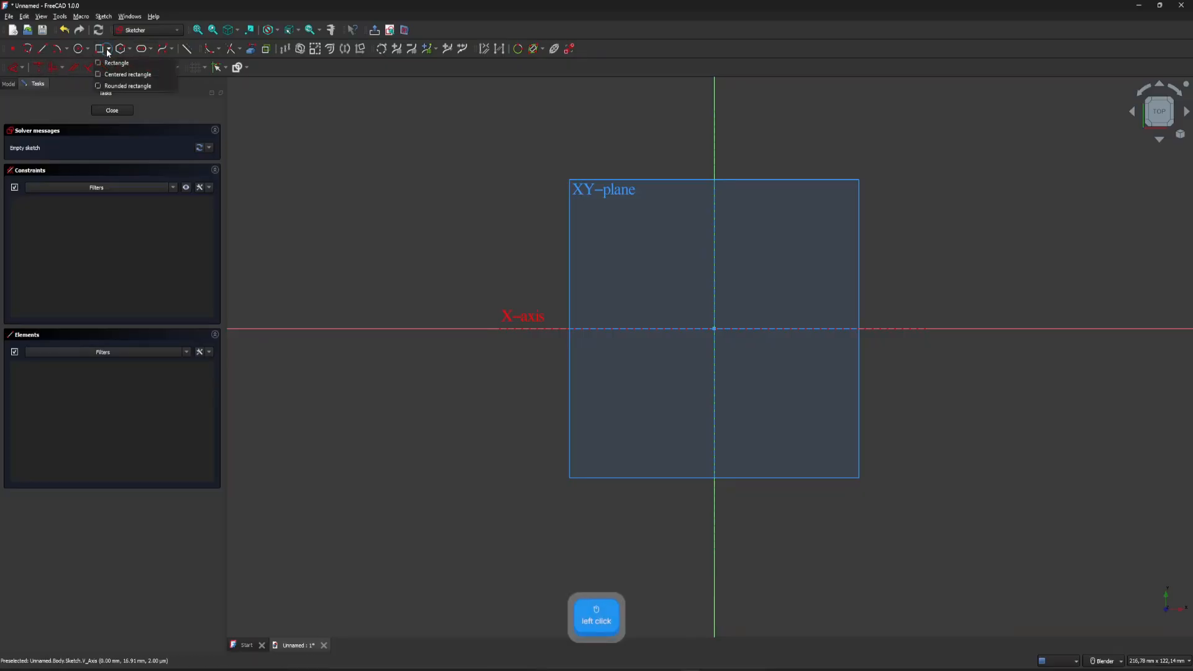
click(108, 49)
click(108, 49)
click(112, 62)
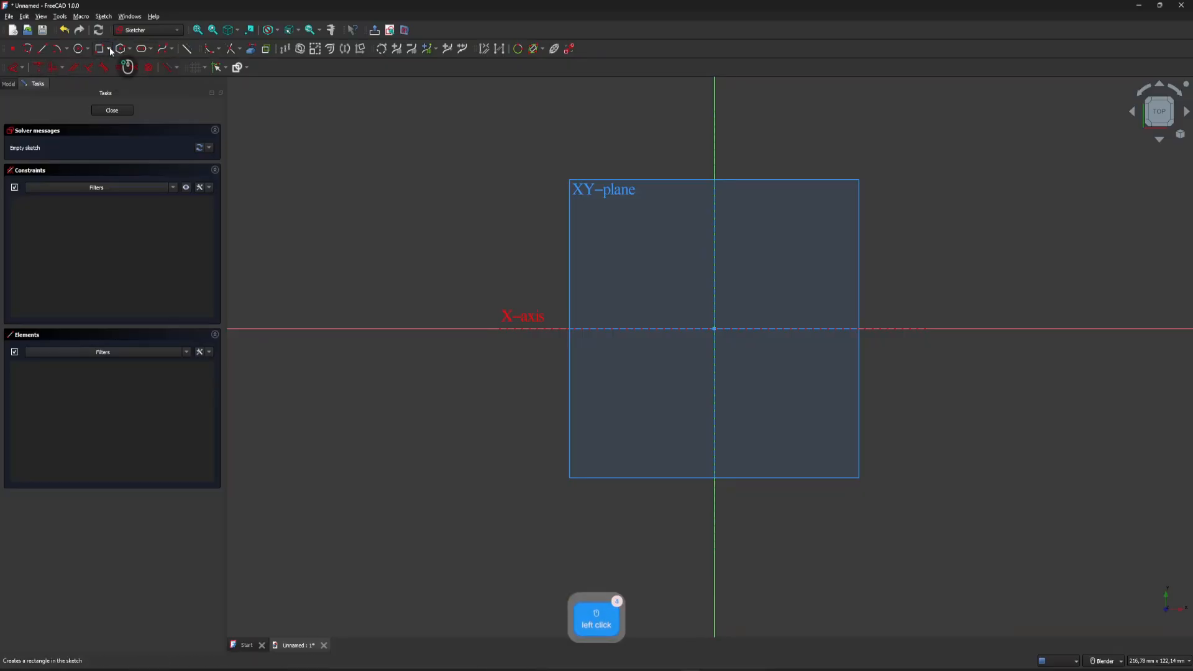
click(110, 50)
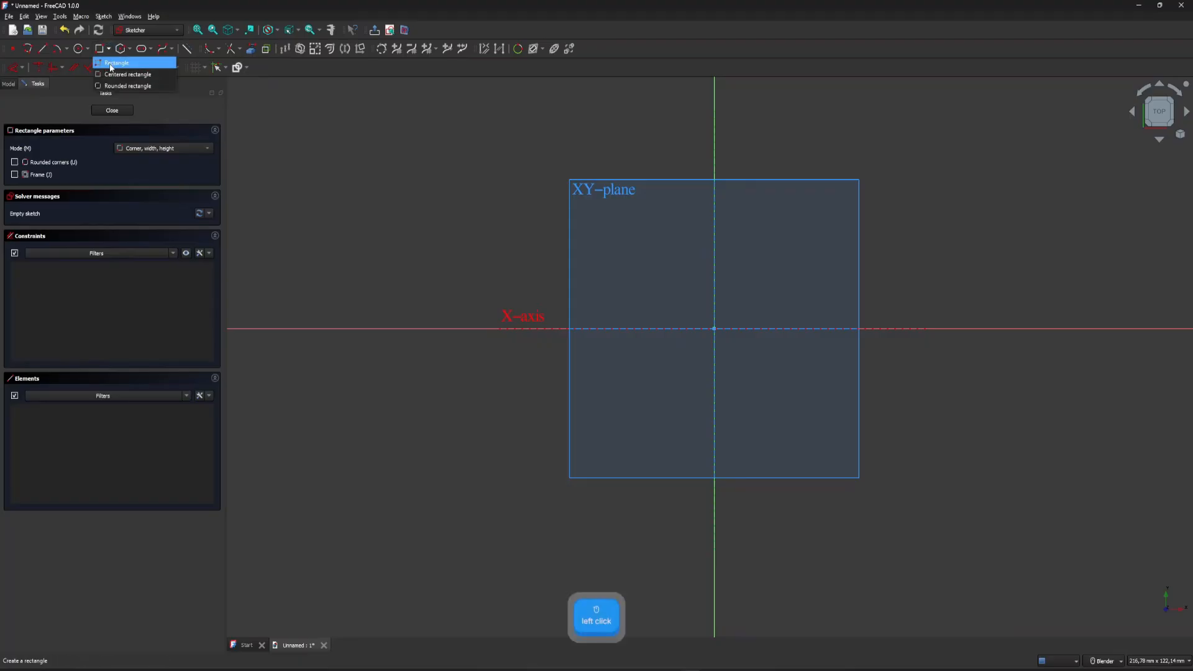
click(110, 50)
click(109, 50)
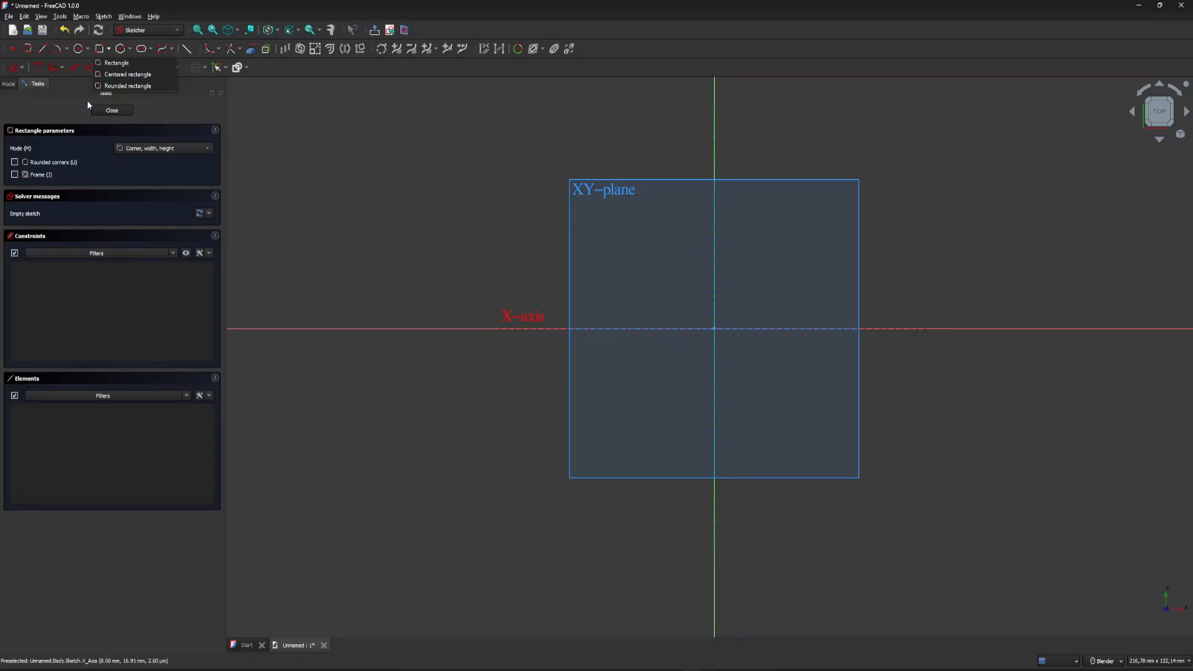
click(122, 59)
click(34, 162)
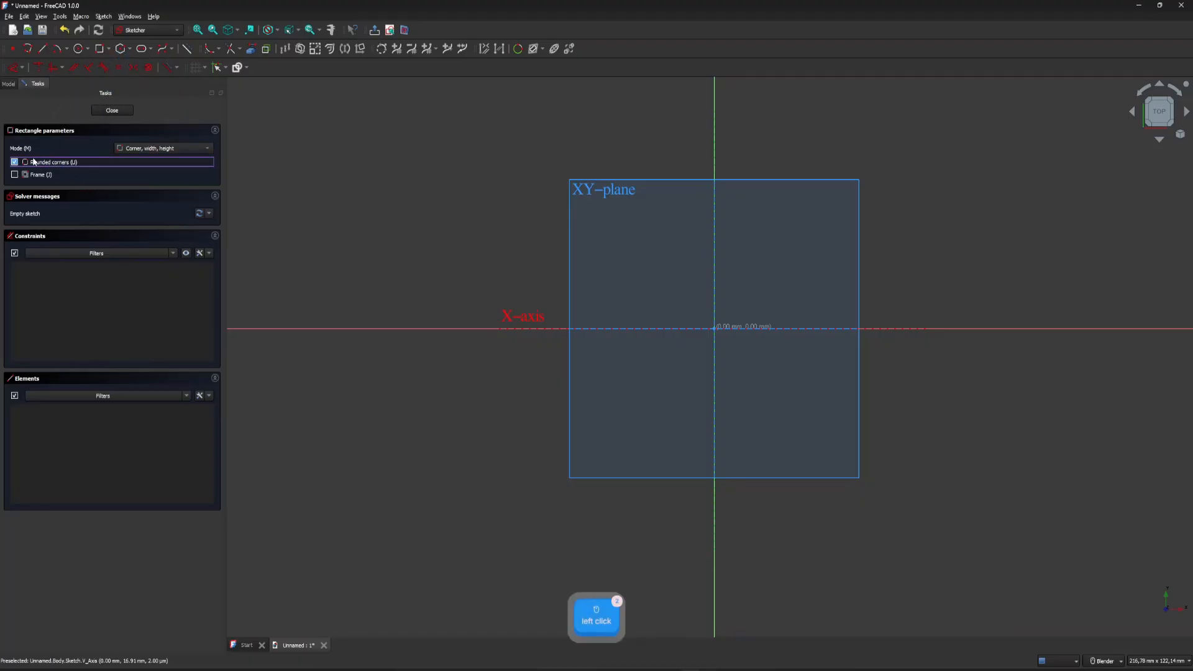
click(37, 176)
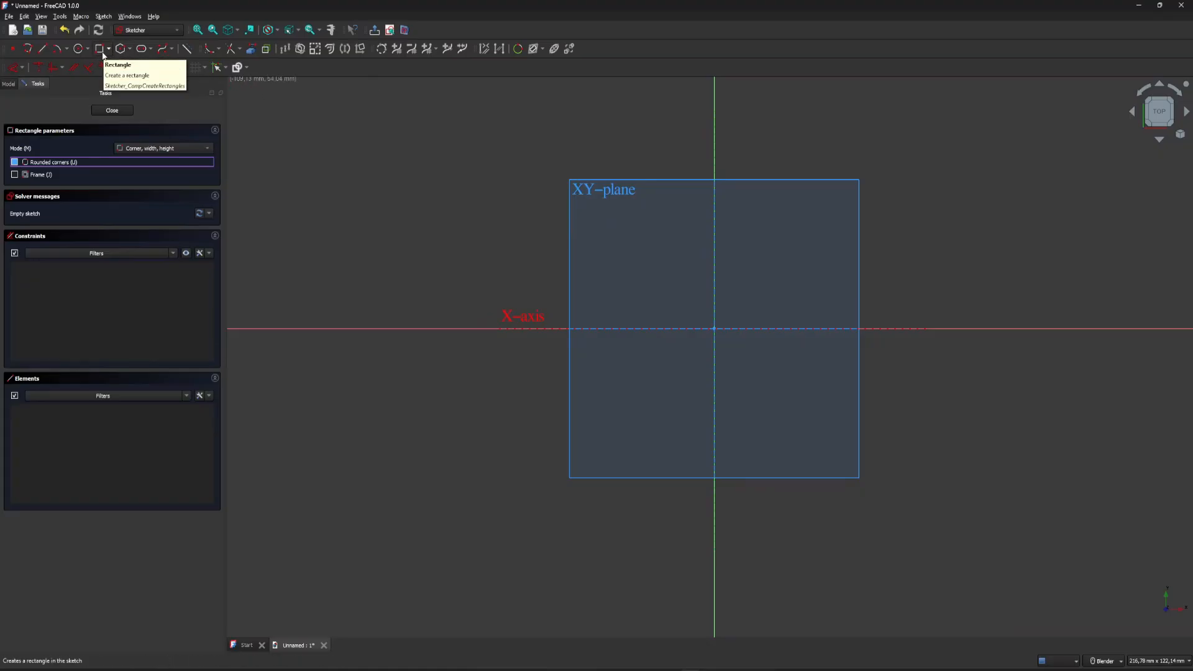
Draw a 100 mm by 100 mm square and shift it so that it surrounds the origin.
click(600, 221)
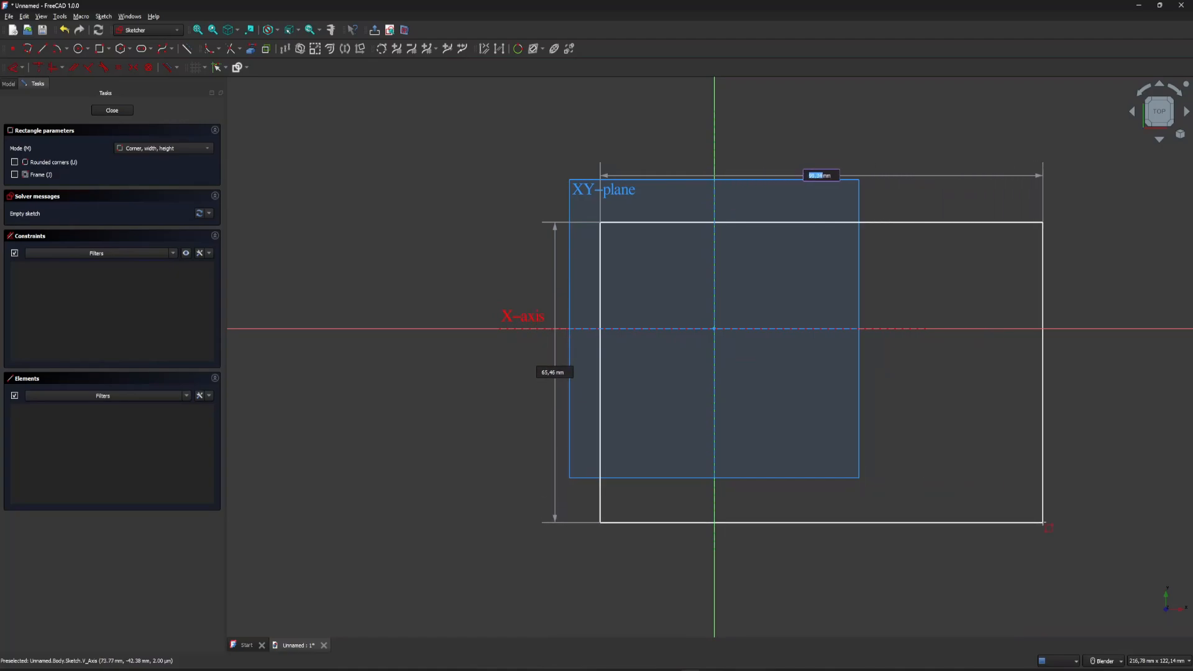
text(100)
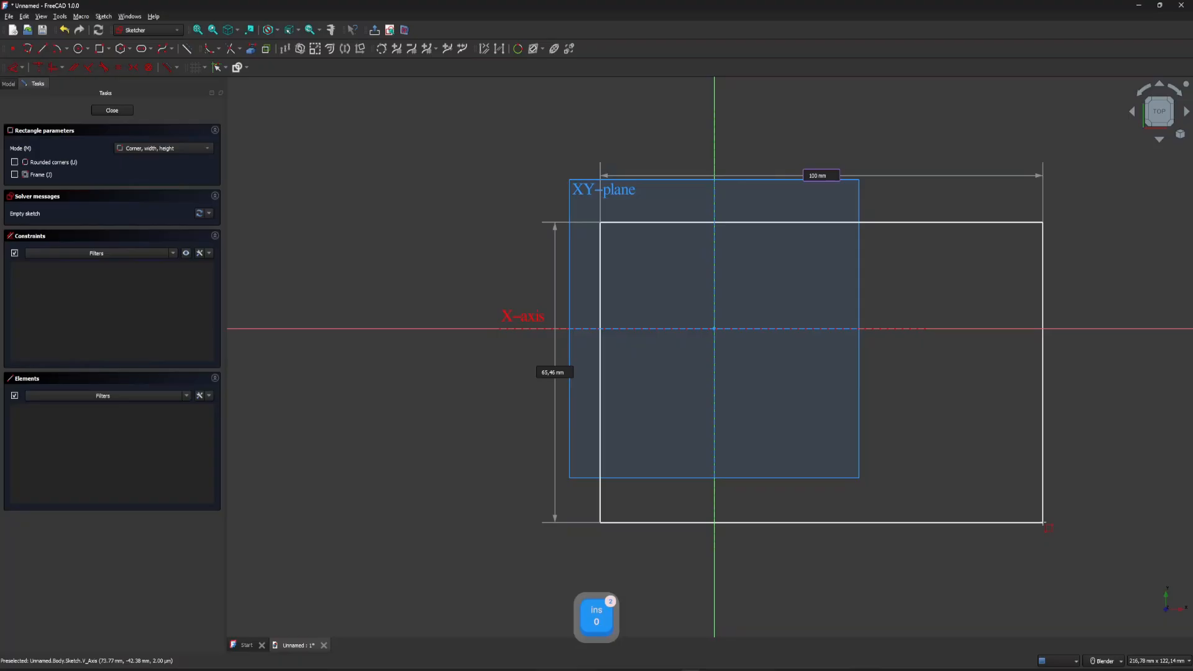
key(Tab)
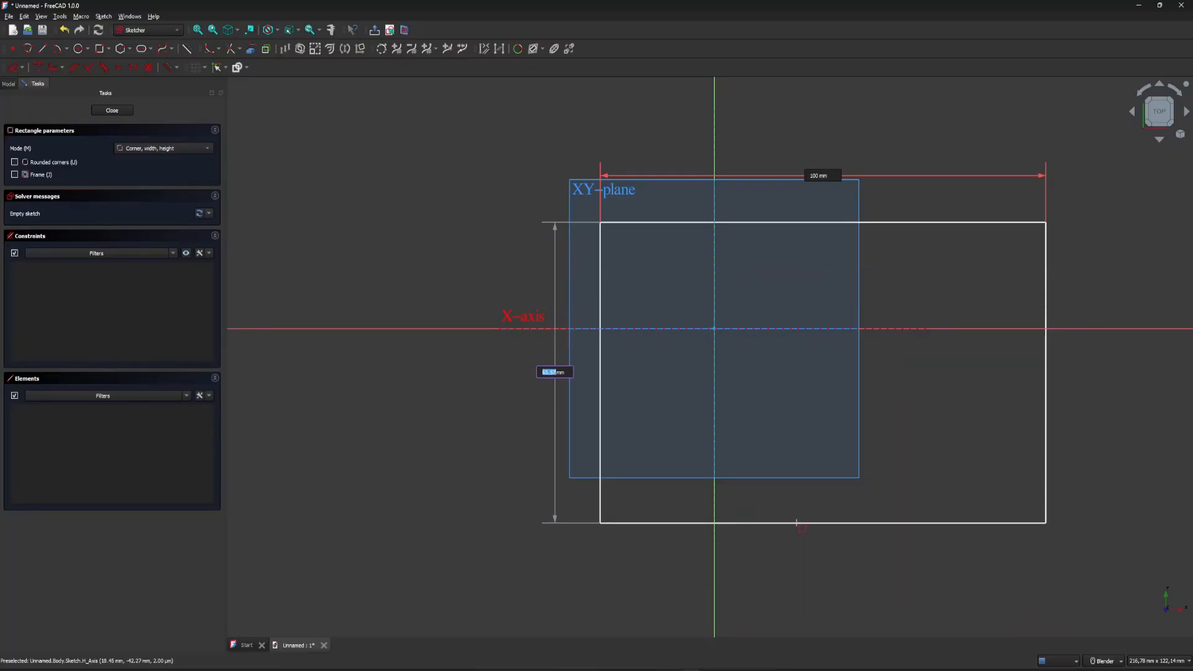
text(100)
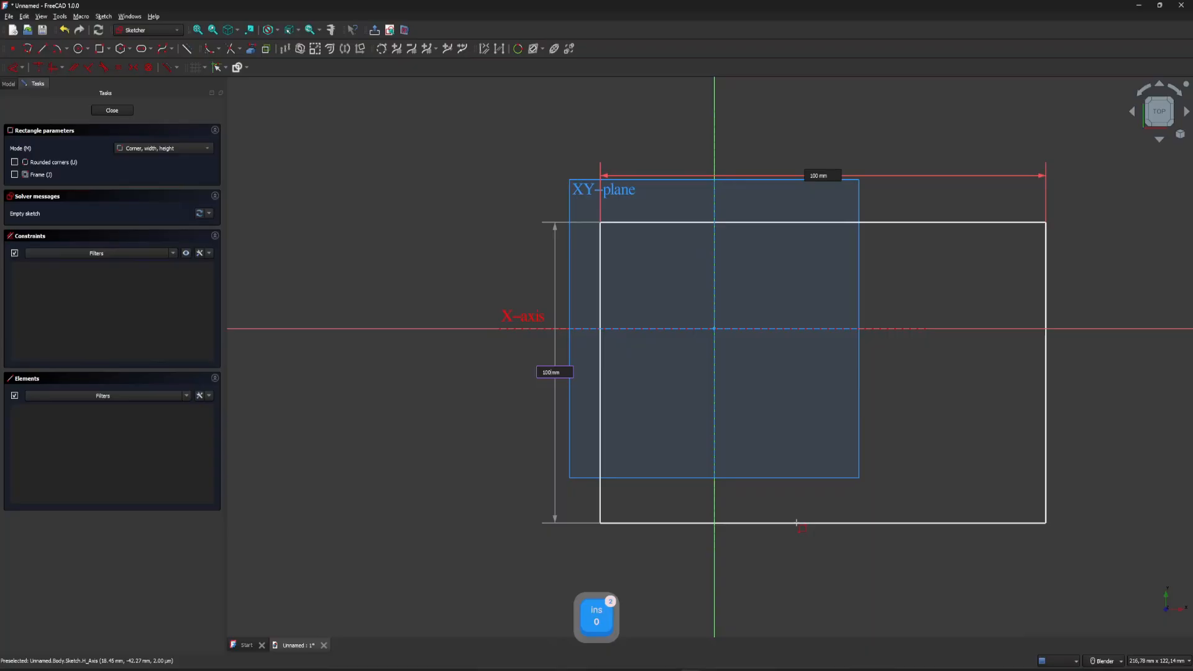
key(Return)
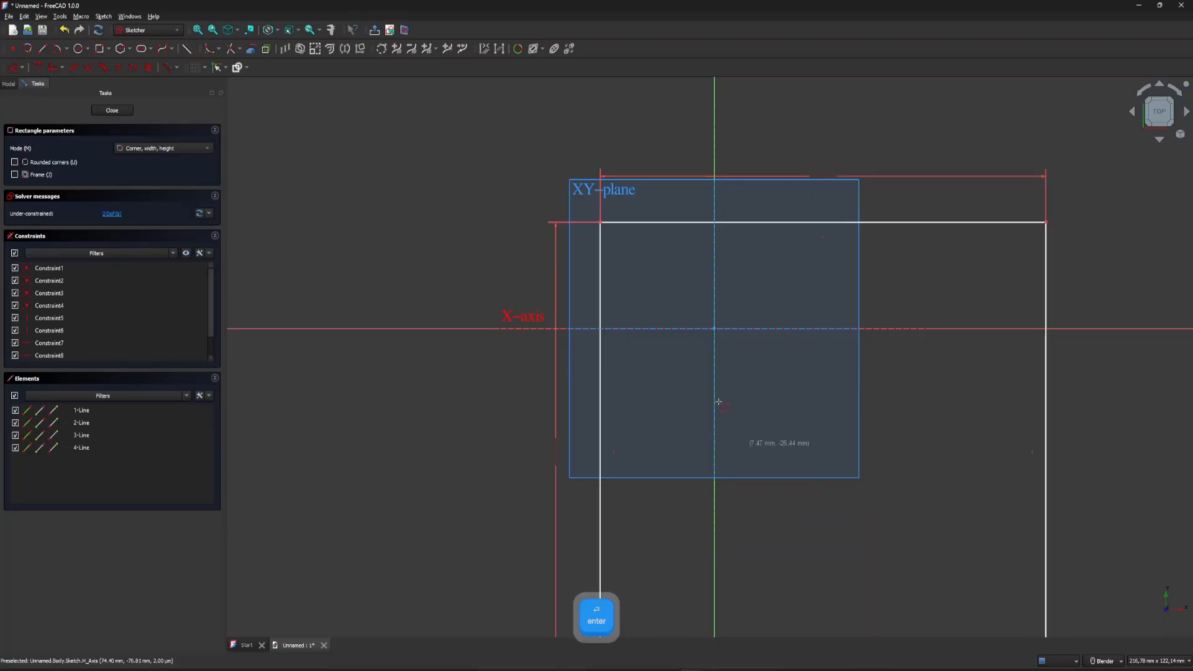
scroll(505, 199, down, 5)
right_click(610, 241)
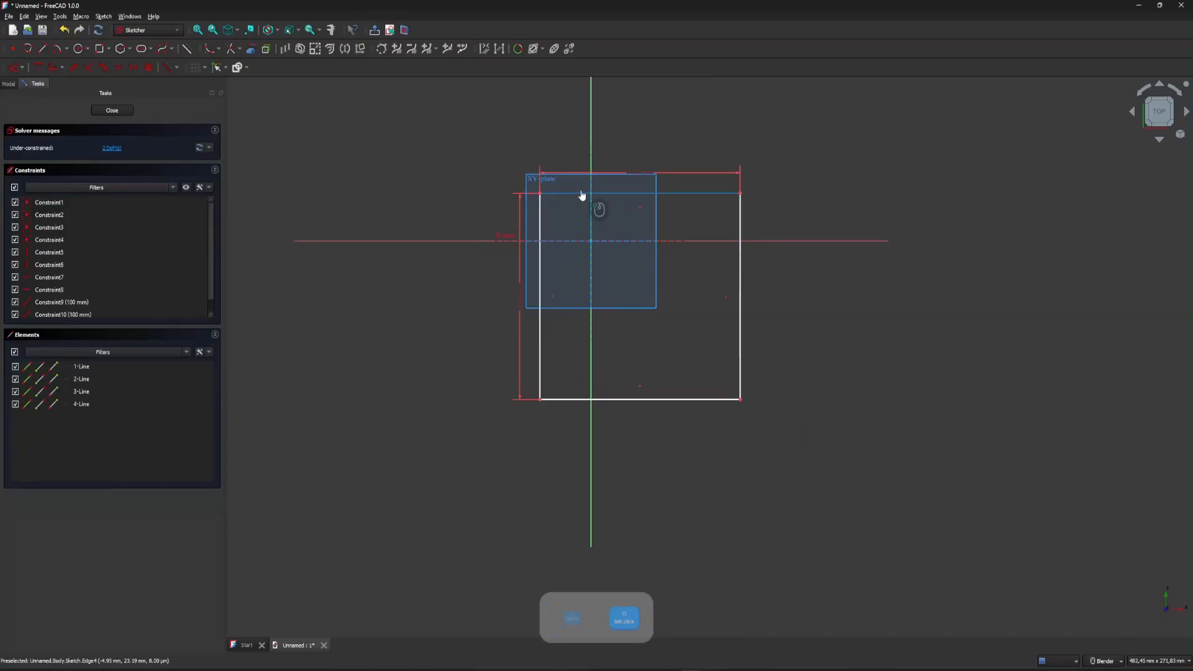
drag(584, 194, 533, 142)
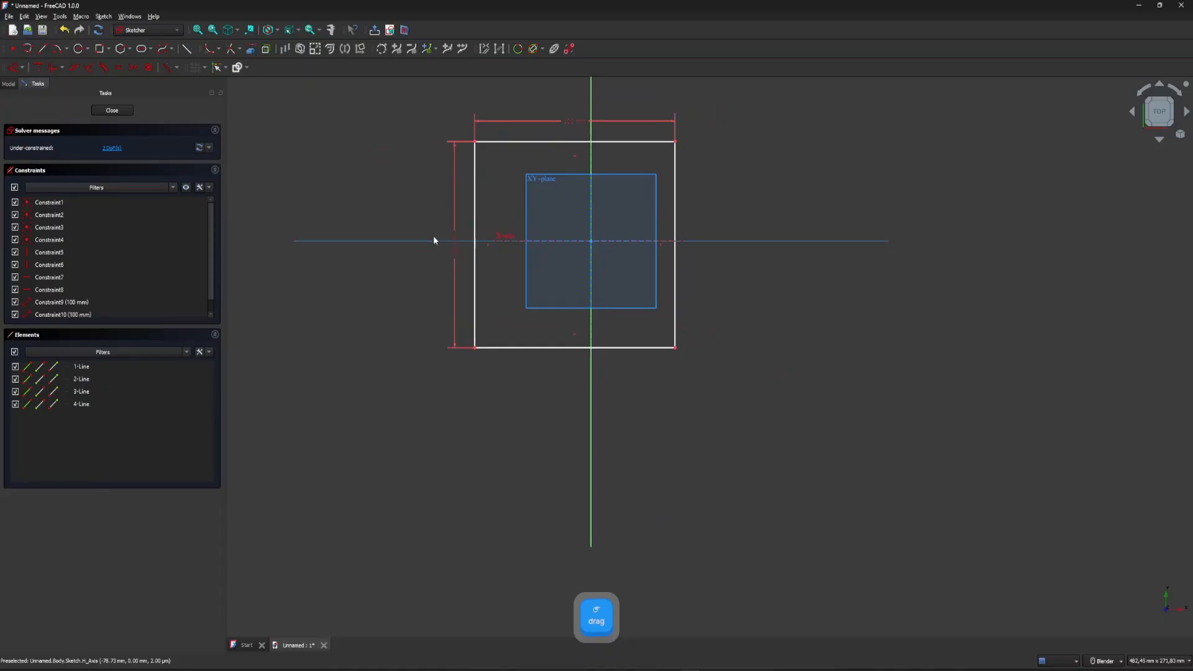
Delete the square's width dimension and stretch its right edge outward to a width of about 133 mm.
click(575, 122)
key(Delete)
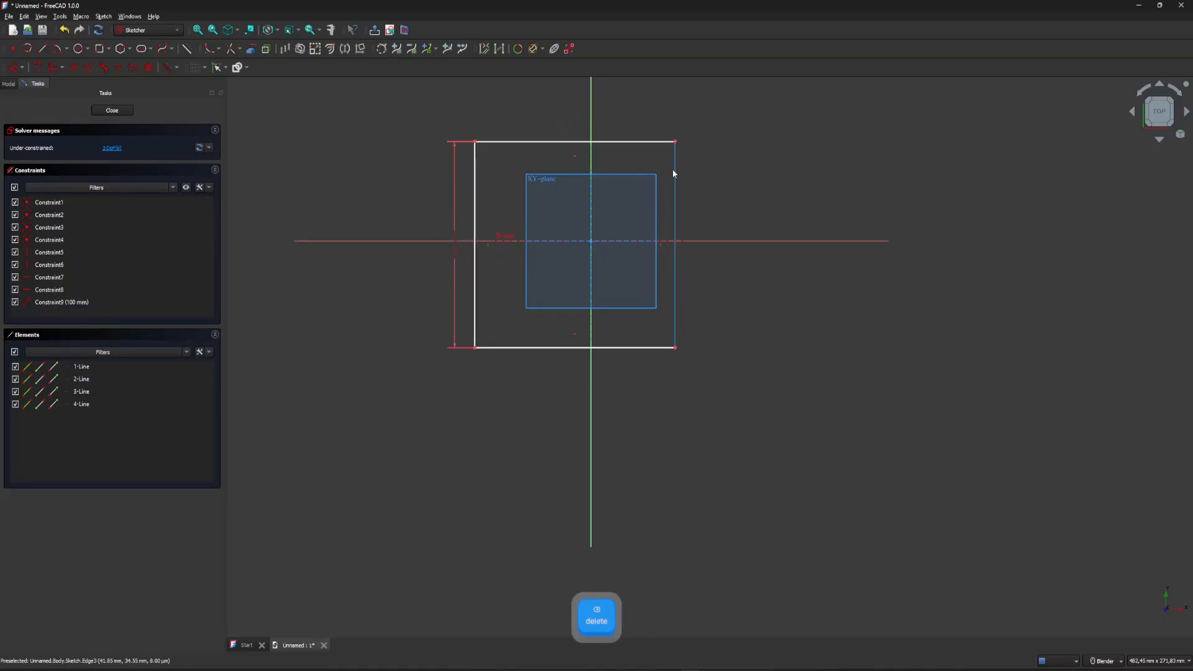
mouse_move(674, 173)
mouse_down()
mouse_move(501, 187)
mouse_move(522, 202)
mouse_move(755, 196)
mouse_move(749, 187)
mouse_up()
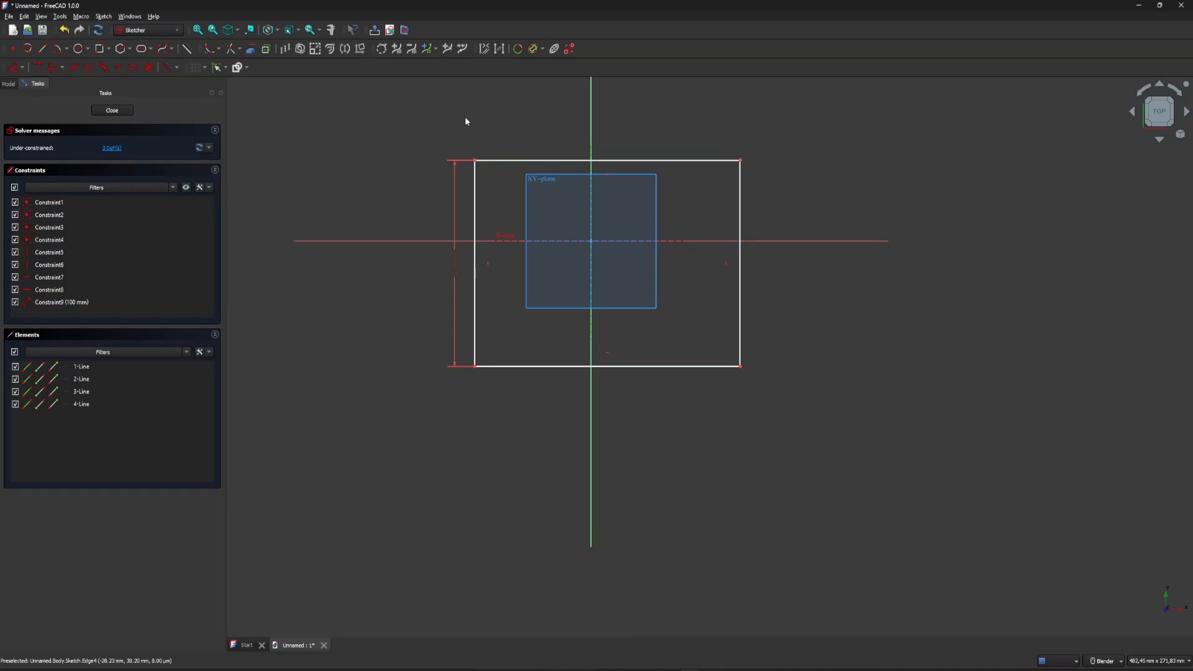
Dimension the rectangle's top edge and set its length to 100 mm.
click(511, 161)
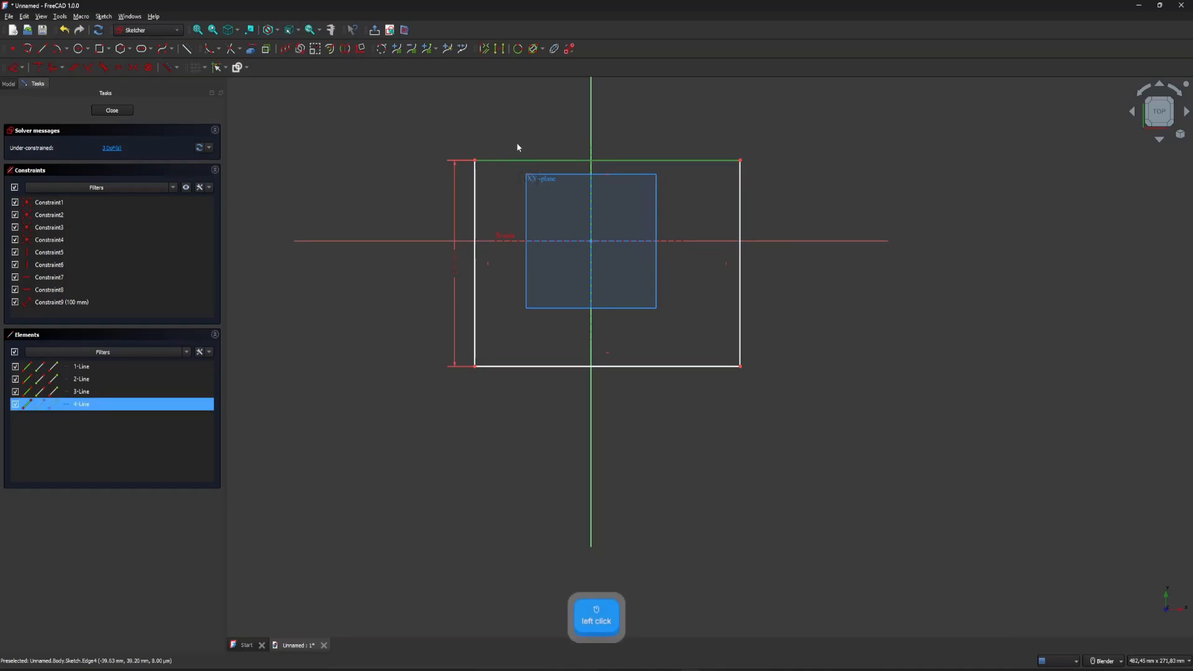
scroll(514, 116, up, 2)
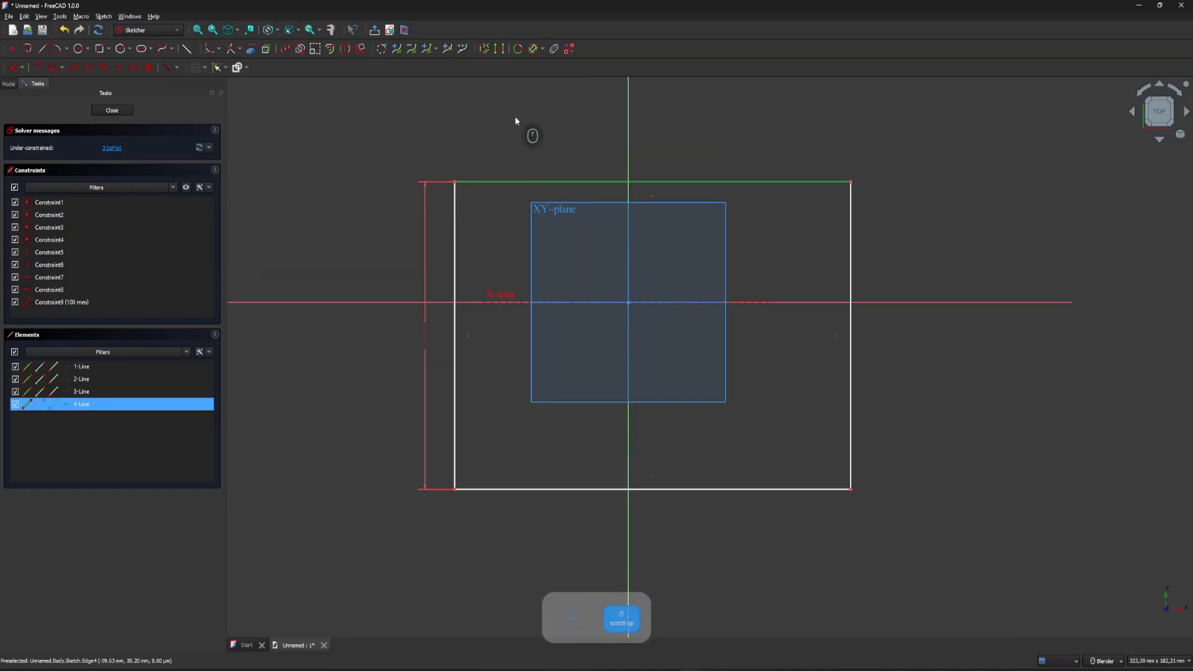
right_click(560, 182)
mouse_move(679, 319)
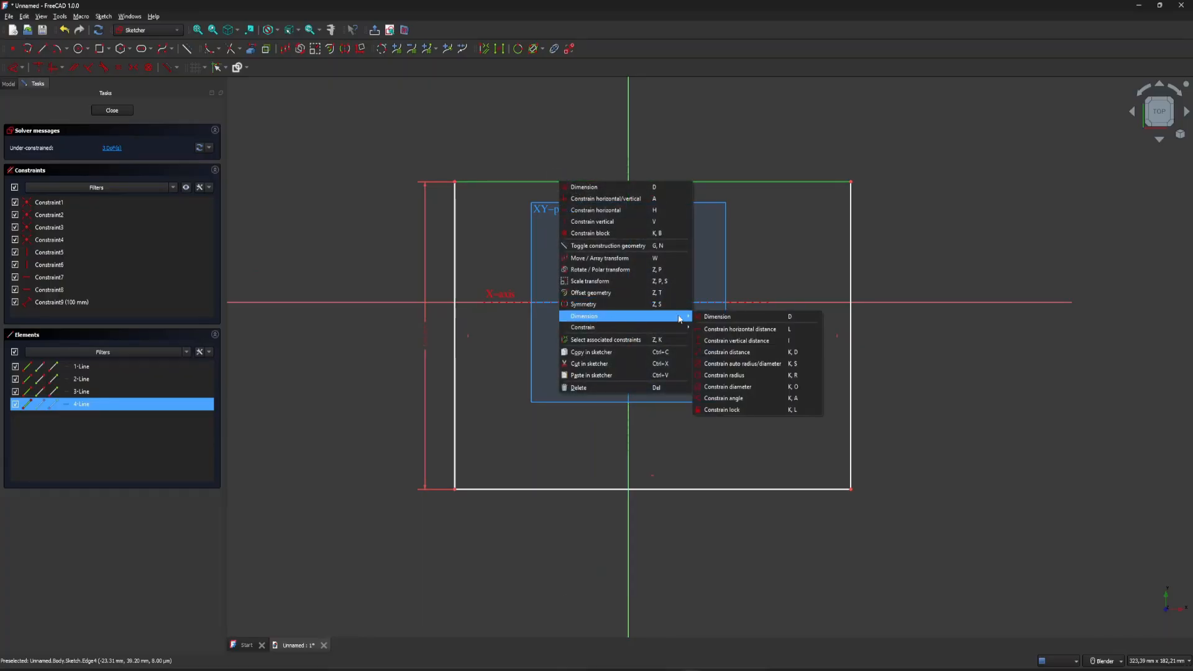
click(714, 316)
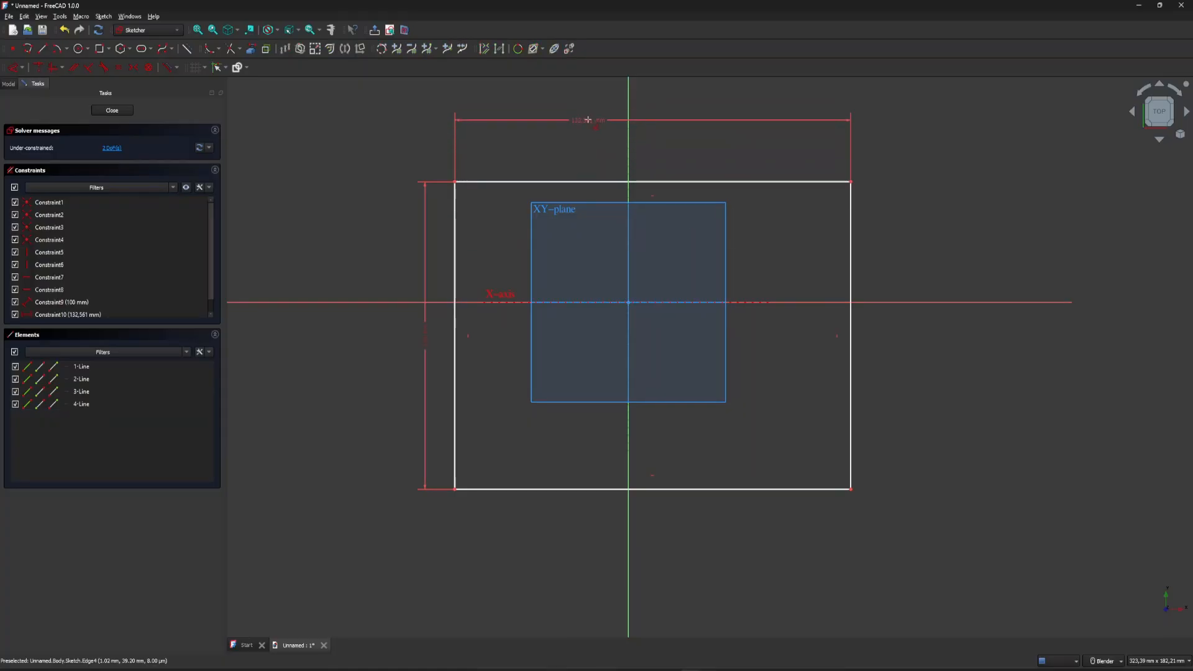
click(600, 121)
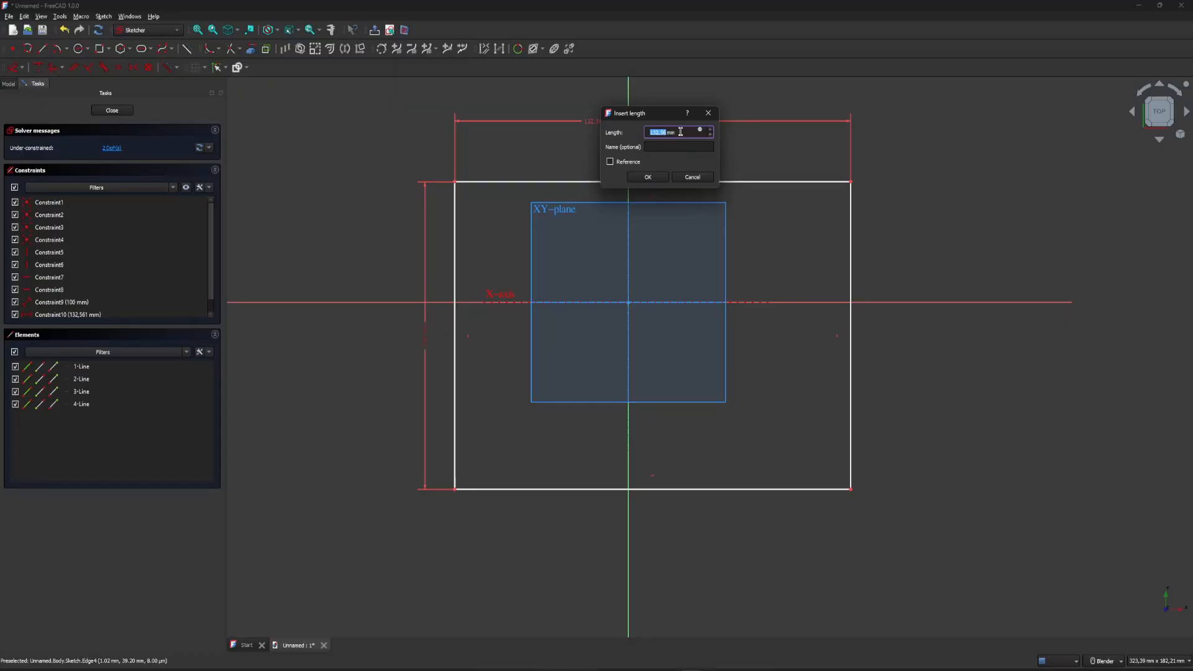
text(100)
key(Return)
Delete the top edge's dimension and dimension the edge again with a length of 100 mm.
click(629, 130)
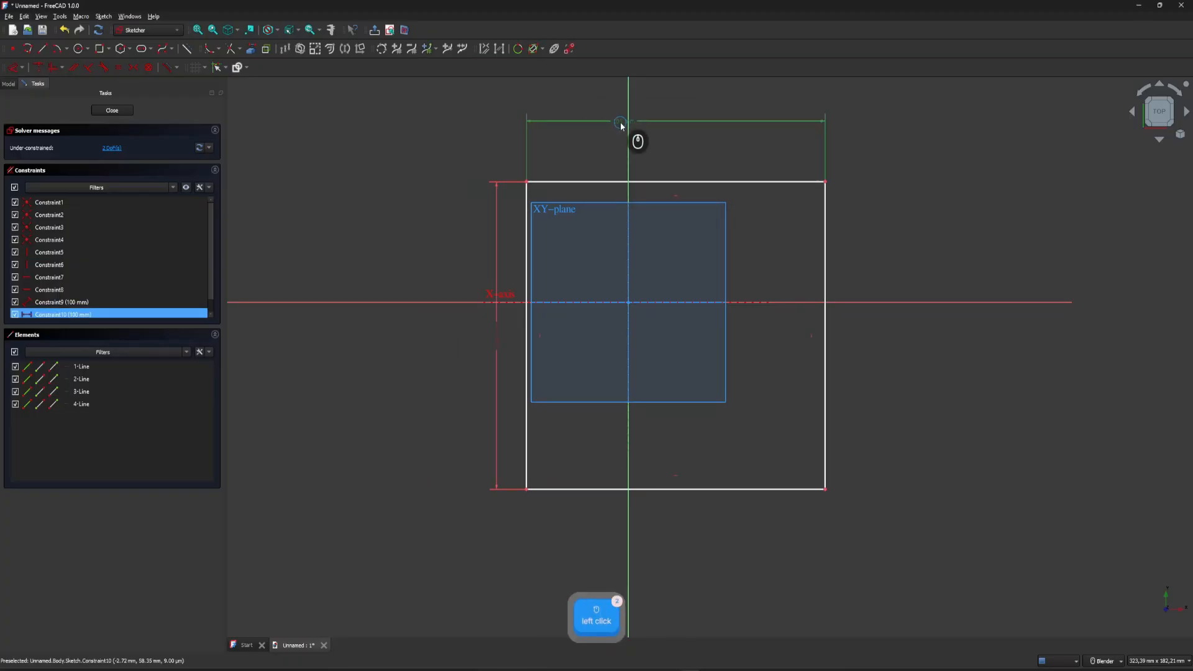
key(Delete)
click(628, 160)
click(617, 181)
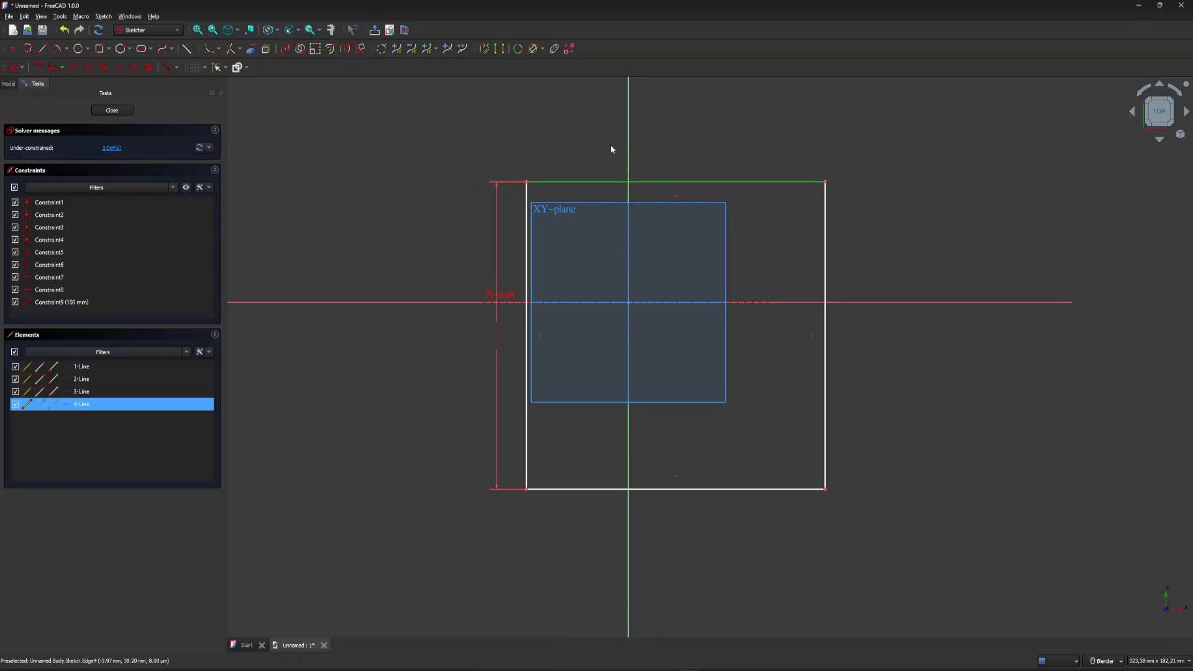
click(562, 149)
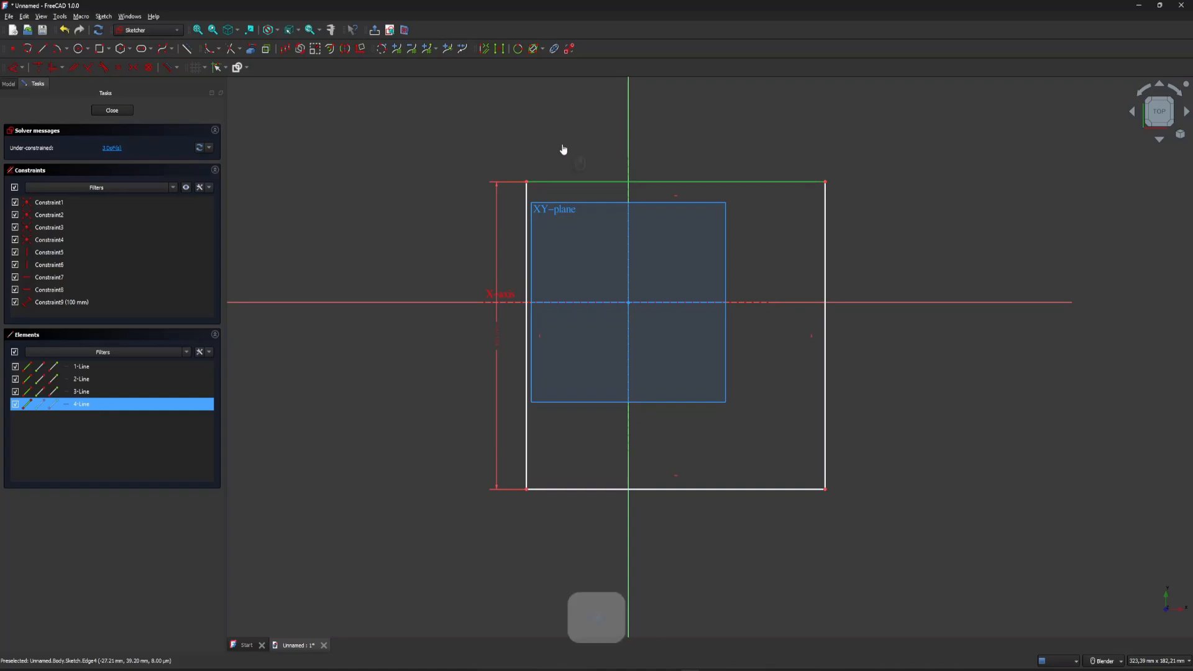
click(574, 182)
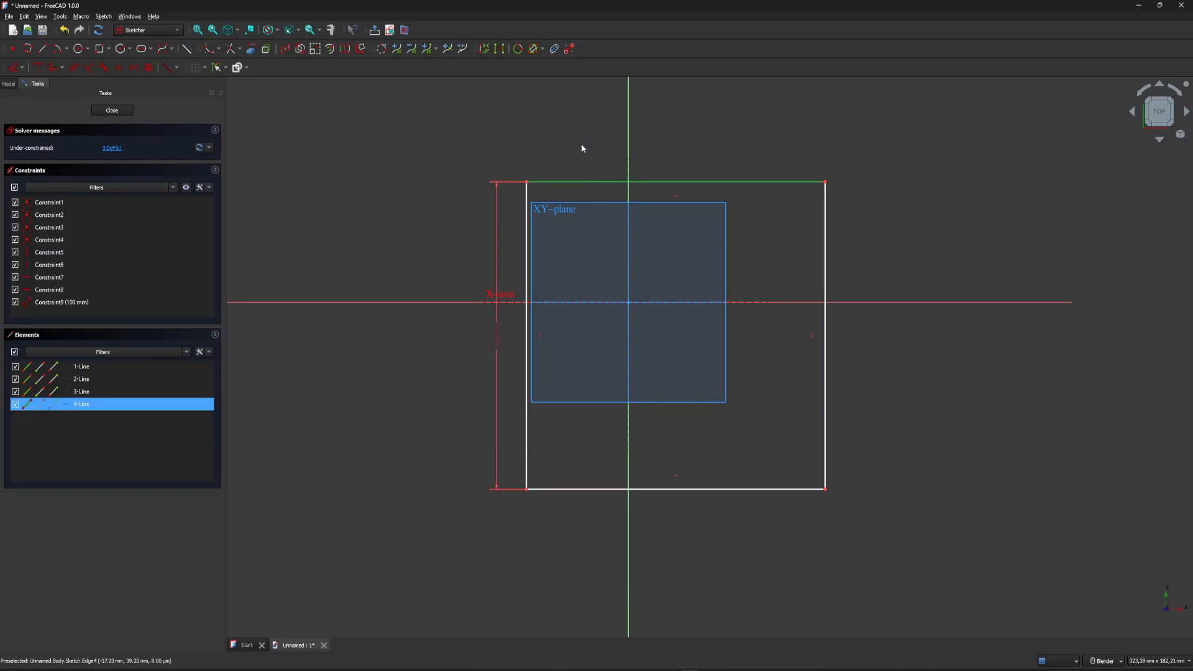
key(d)
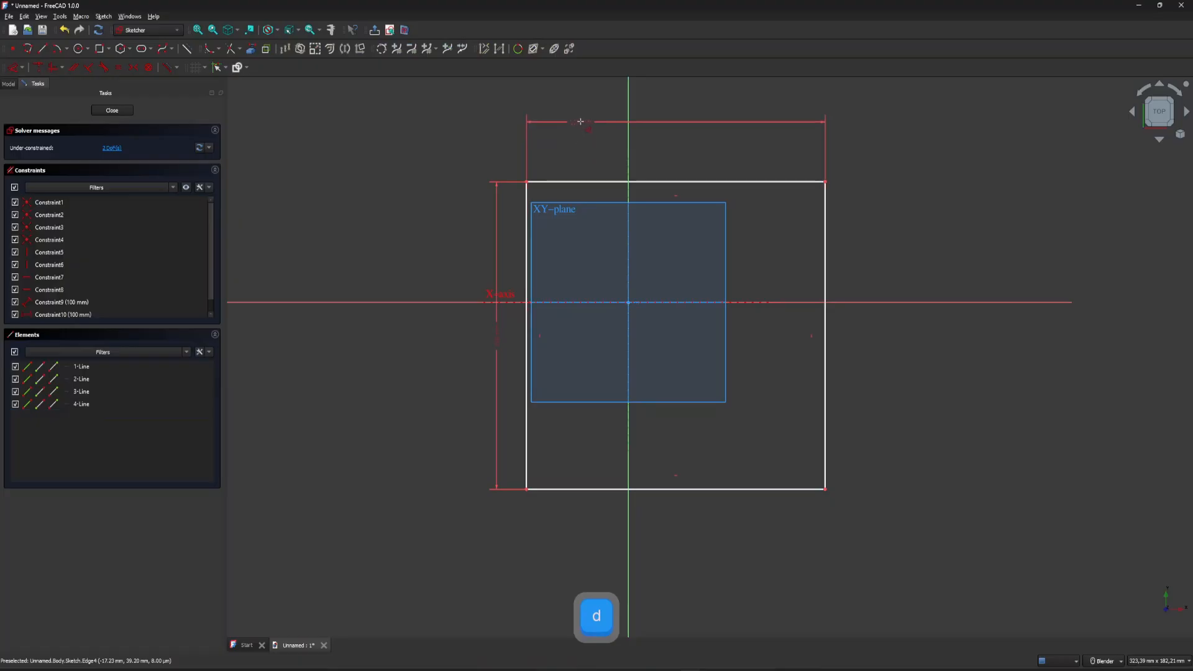
click(586, 147)
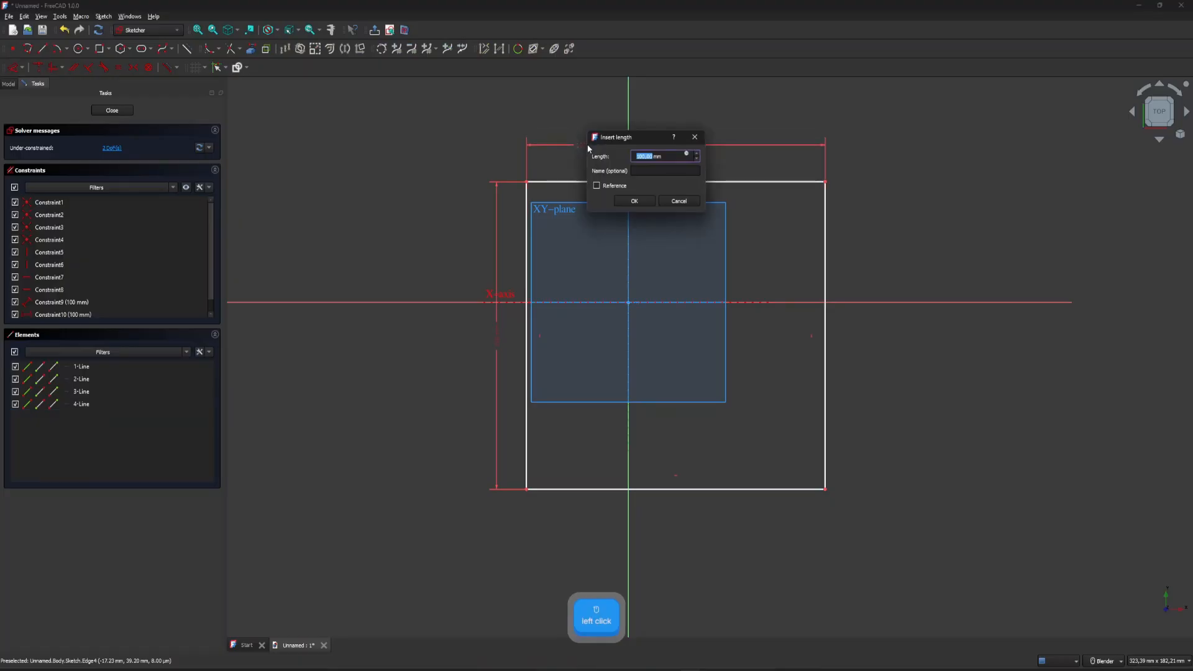
text(100)
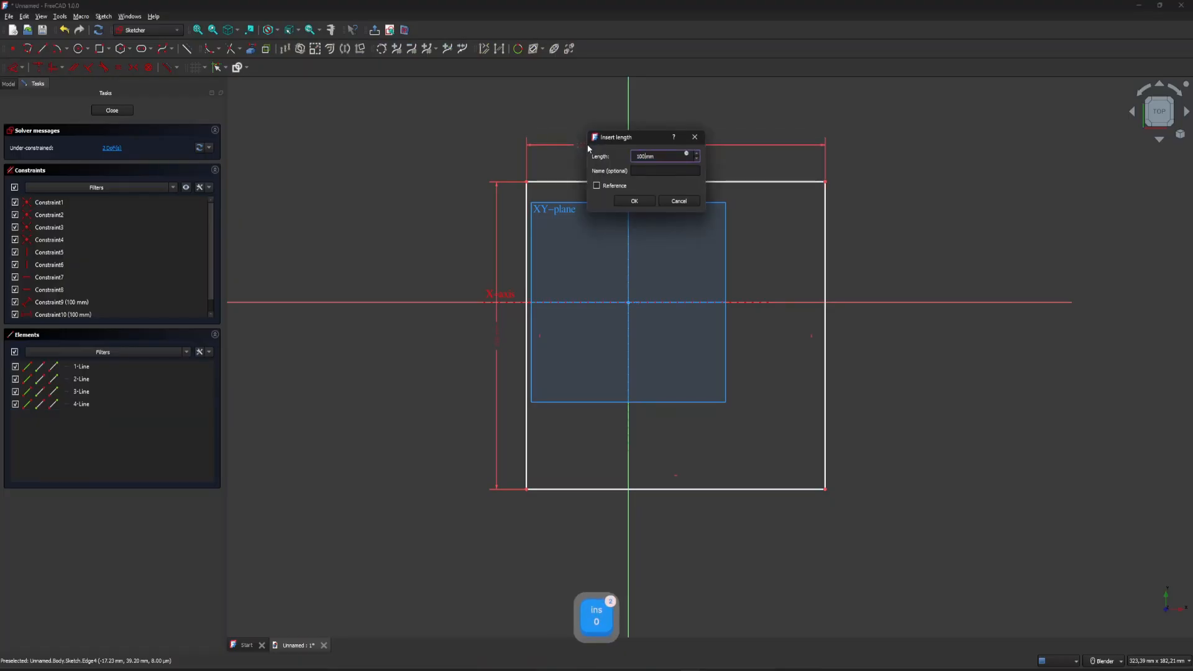
key(Return)
Move the square by its upper-left corner to several positions around the origin to test its remaining freedom.
mouse_move(526, 181)
mouse_down()
mouse_move(569, 145)
mouse_move(458, 144)
mouse_move(471, 132)
mouse_move(497, 142)
mouse_move(447, 128)
mouse_move(506, 136)
mouse_move(448, 182)
mouse_move(477, 131)
mouse_move(488, 192)
mouse_move(468, 134)
mouse_up()
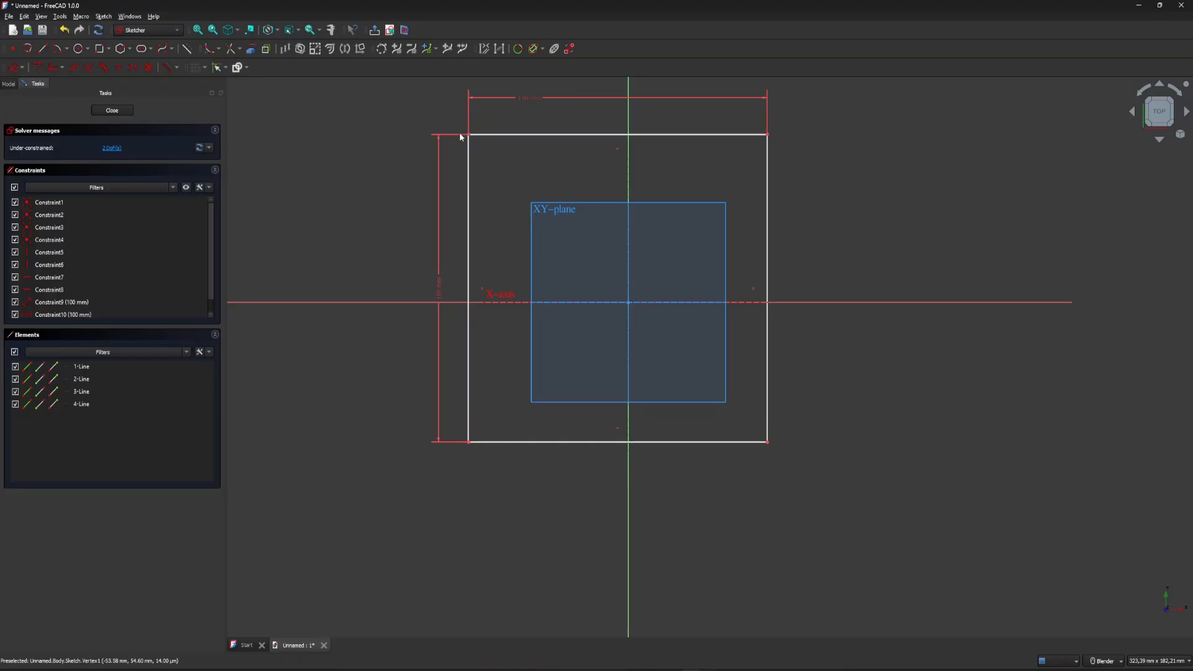
drag(459, 131, 416, 141)
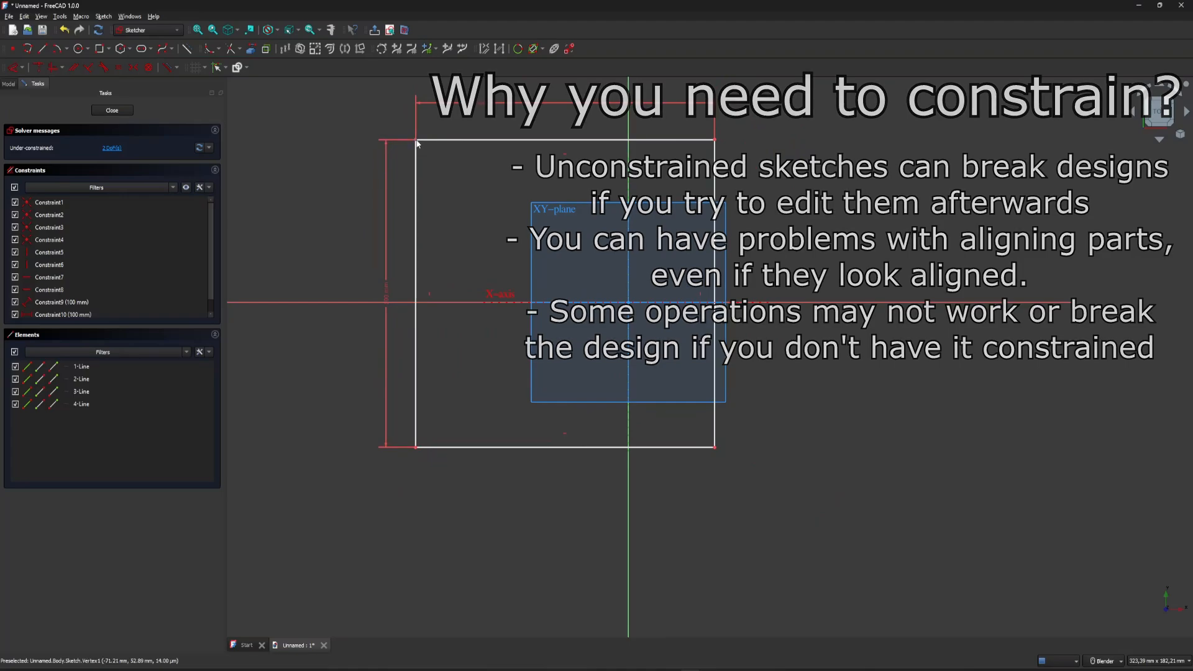
drag(416, 143, 462, 155)
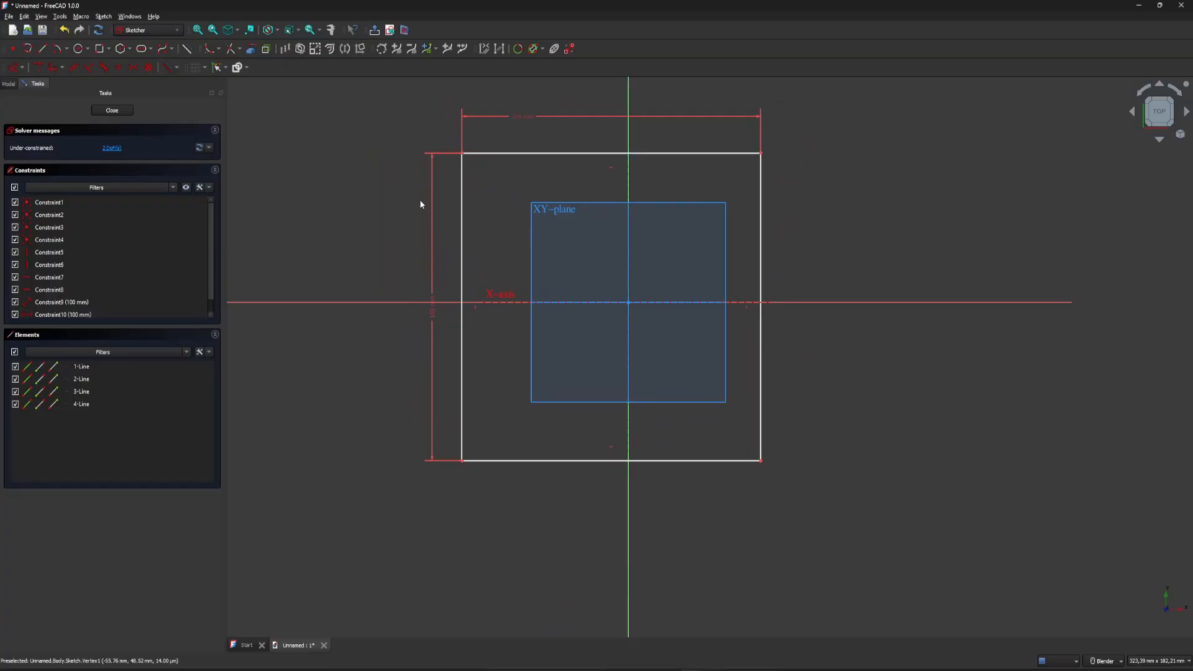
click(496, 184)
Make the square's upper-left corner coincident with the origin and try to move its lower edge.
click(463, 156)
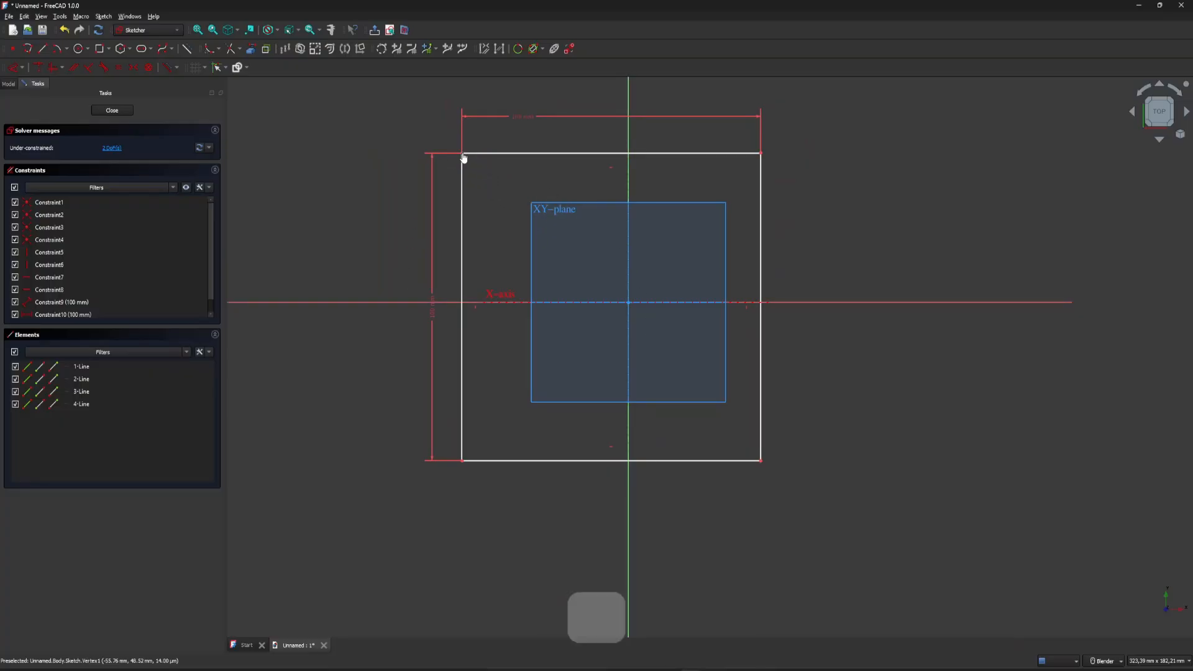
click(628, 304)
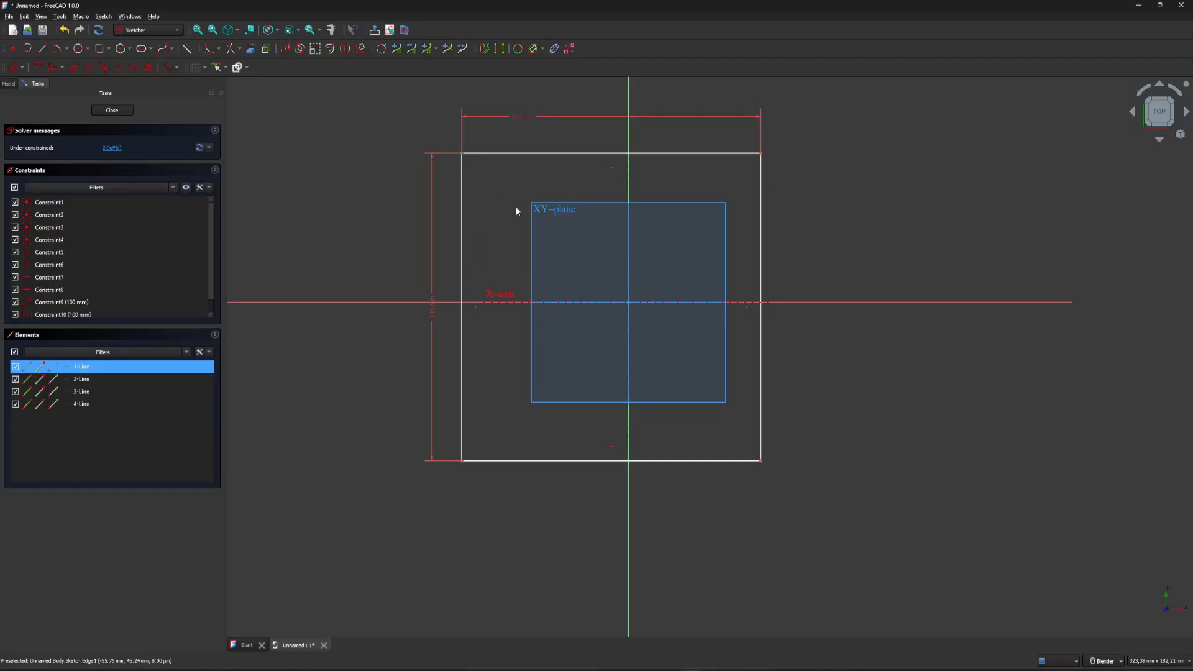
click(36, 67)
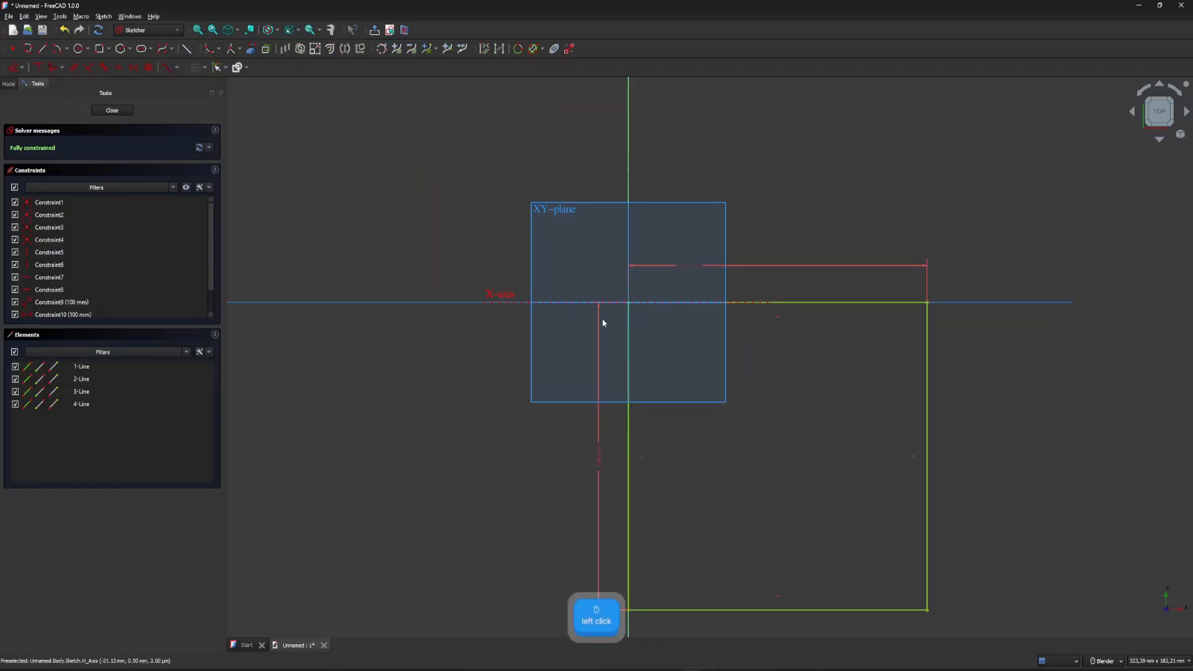
scroll(507, 215, down, 3)
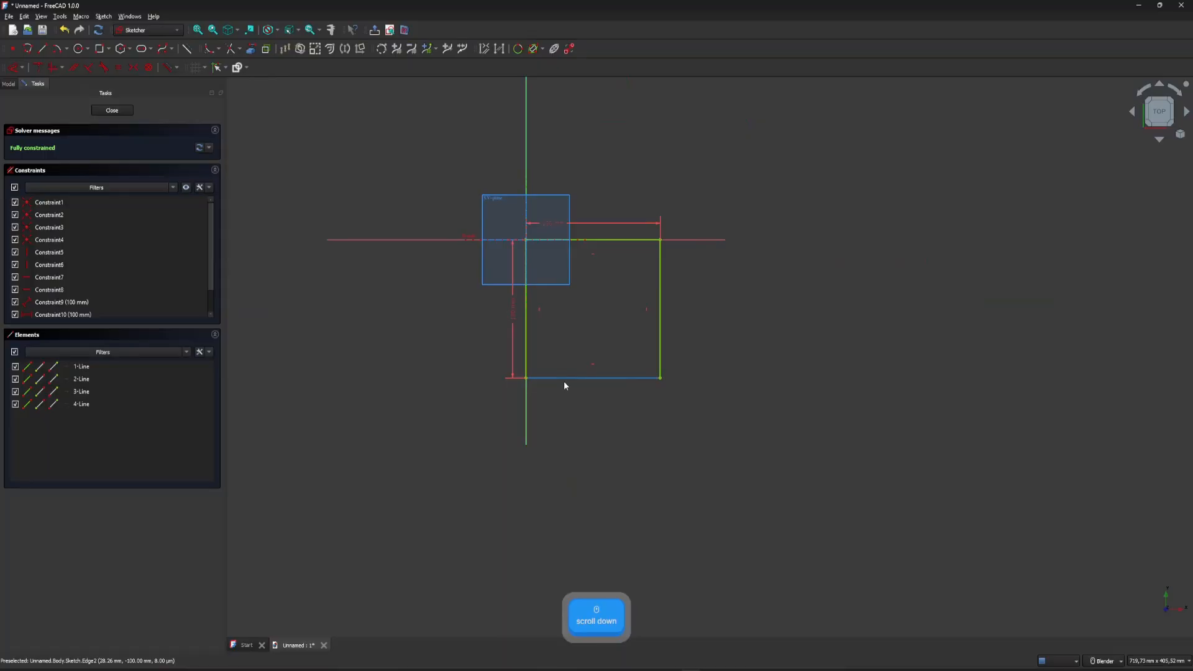
mouse_move(564, 382)
mouse_down()
mouse_move(553, 425)
mouse_move(838, 378)
mouse_move(507, 314)
mouse_move(711, 270)
mouse_move(540, 397)
mouse_move(585, 207)
mouse_move(727, 381)
mouse_move(589, 327)
mouse_move(714, 322)
mouse_up()
Undo the coincident constraint between the square's upper-left corner and the origin.
key(ctrl+z)
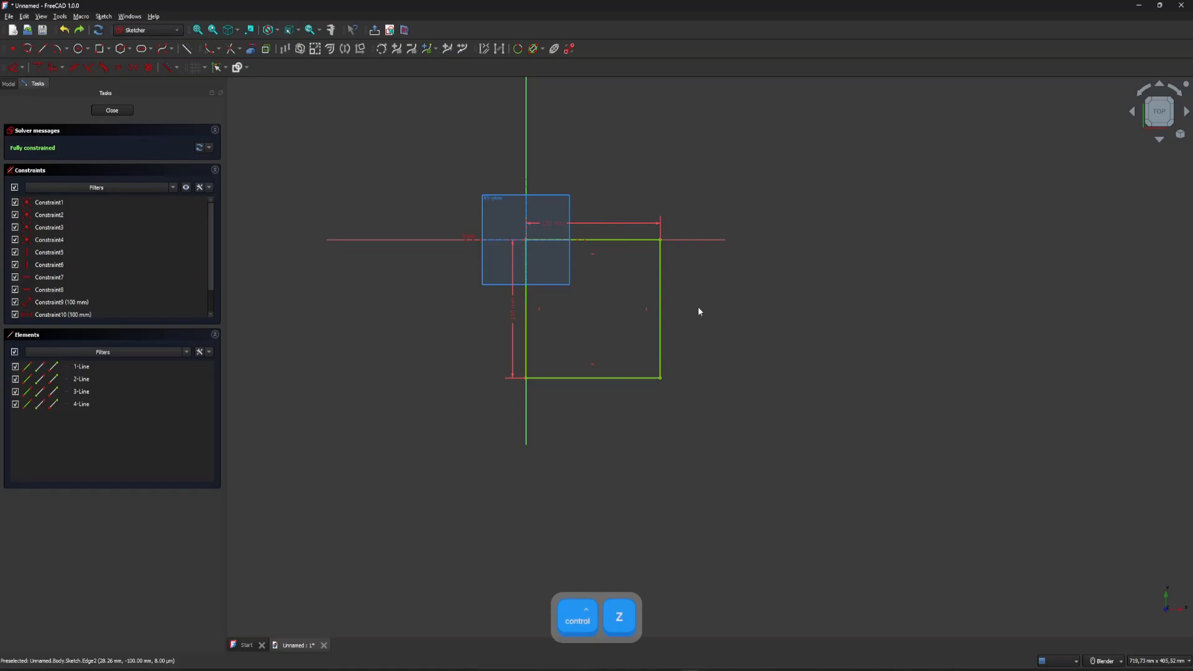
key(ctrl+z)
drag(586, 270, 588, 275)
scroll(468, 188, up, 4)
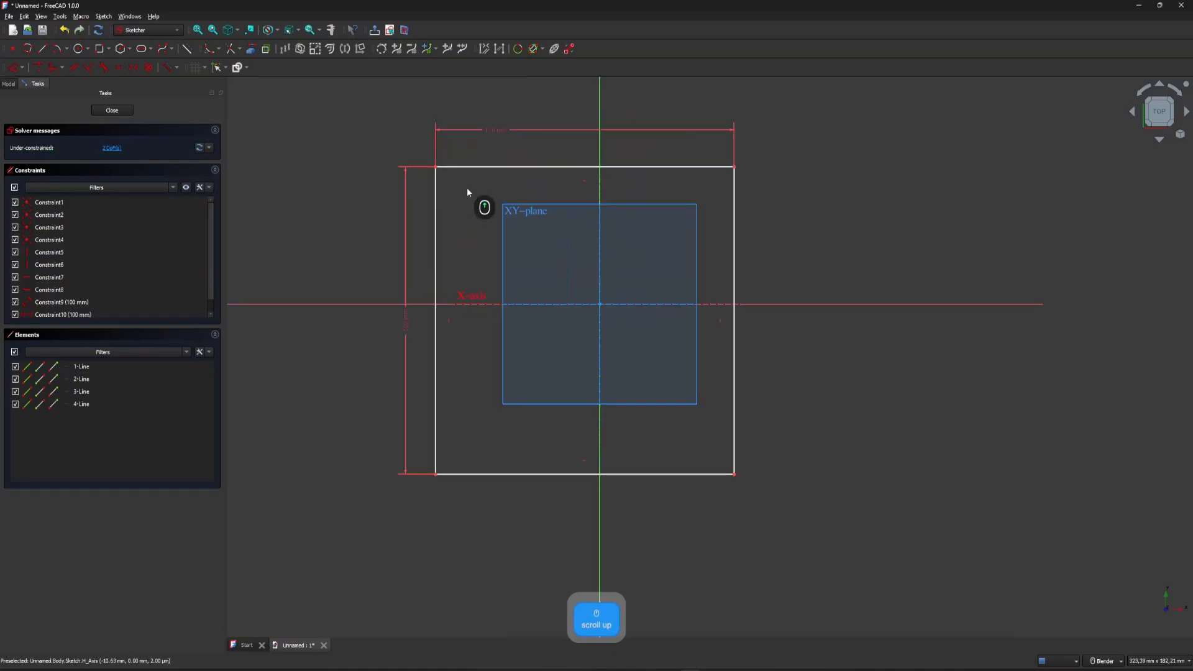
Dimension the distance between the square's top edge and the X axis and set it to 50 mm.
mouse_move(463, 169)
mouse_down()
mouse_move(574, 228)
mouse_move(496, 152)
mouse_move(505, 188)
mouse_move(488, 117)
mouse_move(449, 167)
mouse_up()
click(450, 165)
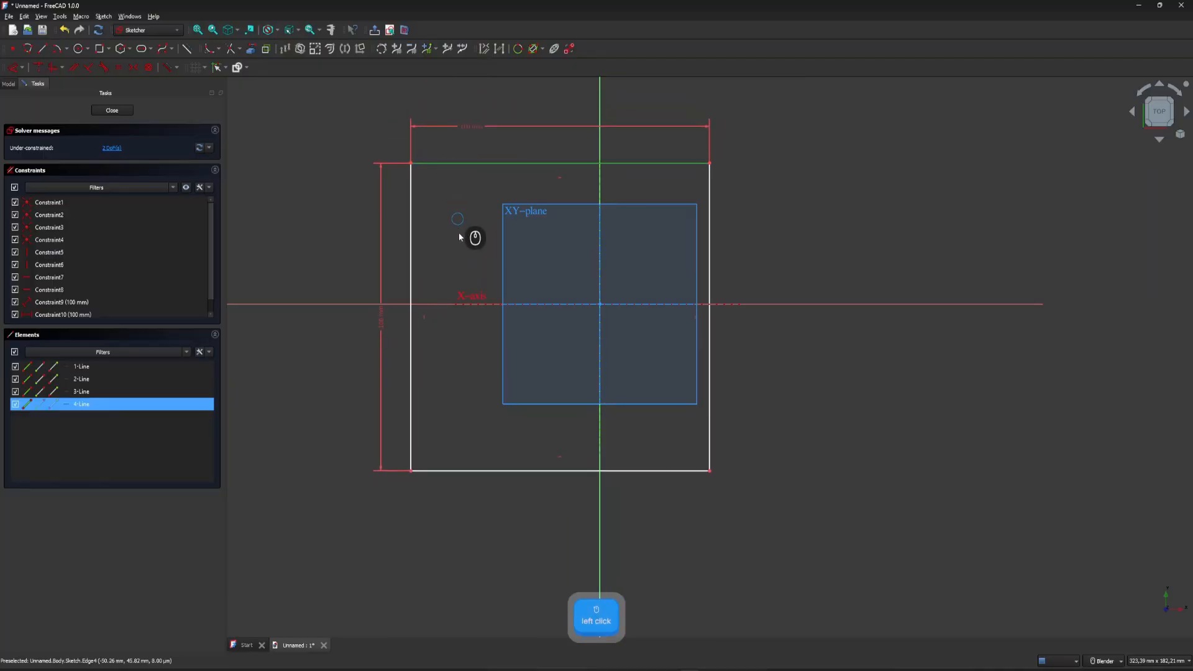
click(463, 304)
key(d)
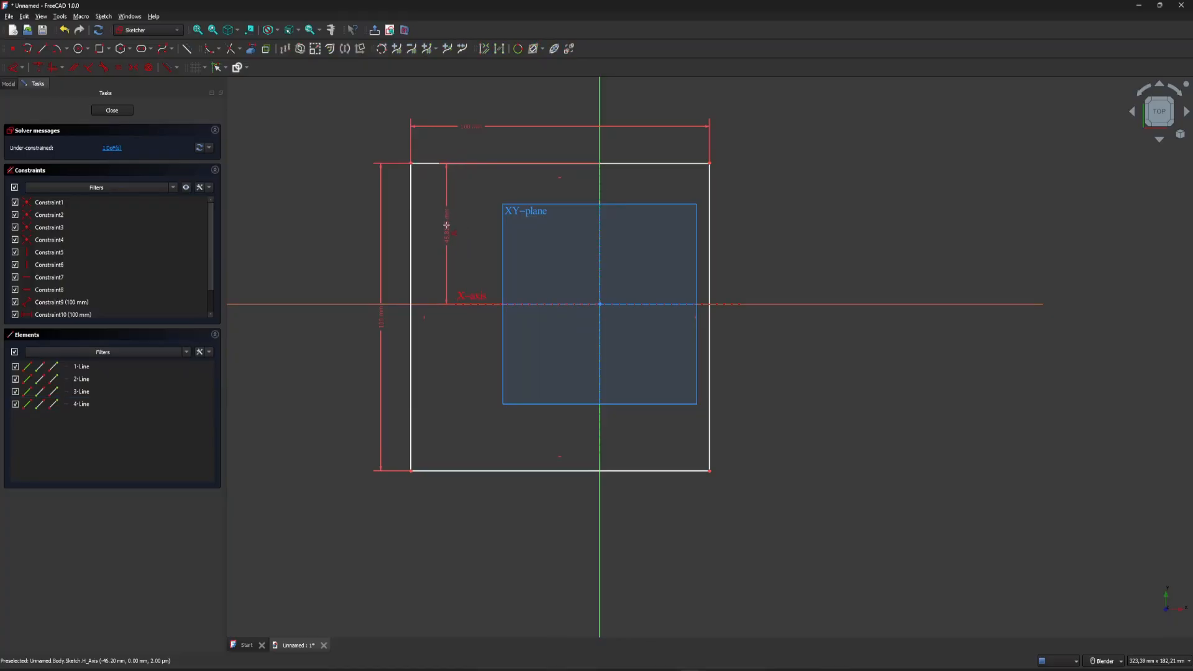
click(446, 225)
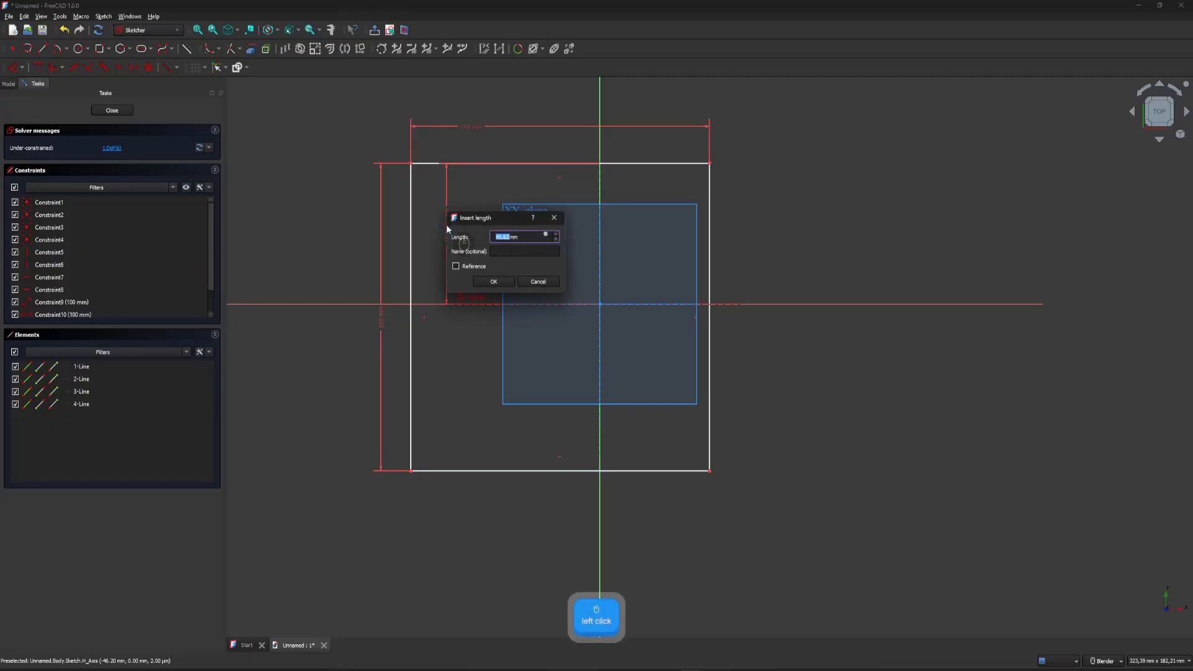
text(50)
key(Return)
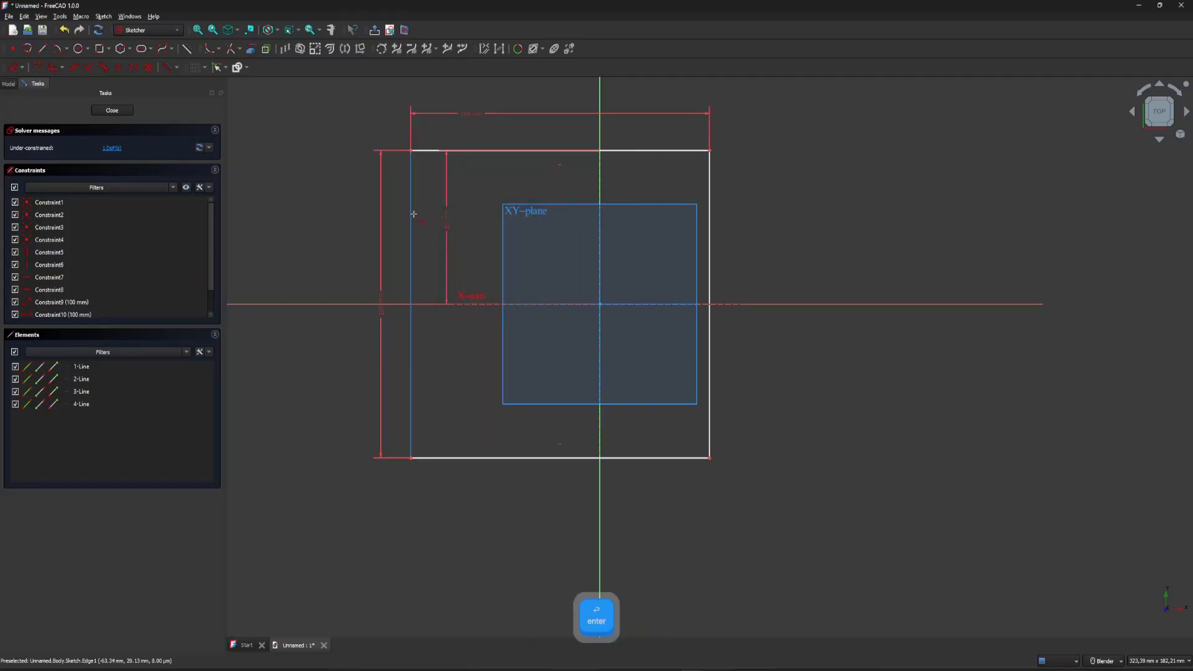
Dimension the distance between the square's left edge and the Y axis and set it to 50 mm.
click(412, 201)
click(599, 175)
click(547, 177)
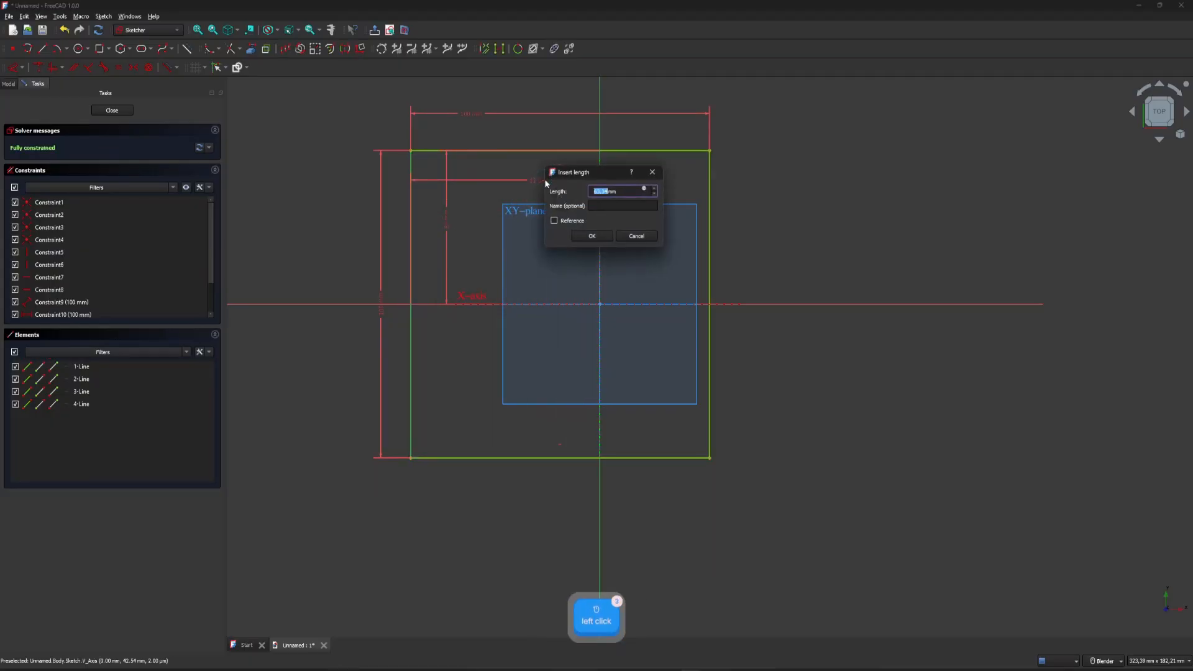
text(50)
key(Return)
Reposition the two 50 mm dimensions between the square's upper-left corner and the XY plane outline, and close the sketch.
drag(514, 236, 523, 232)
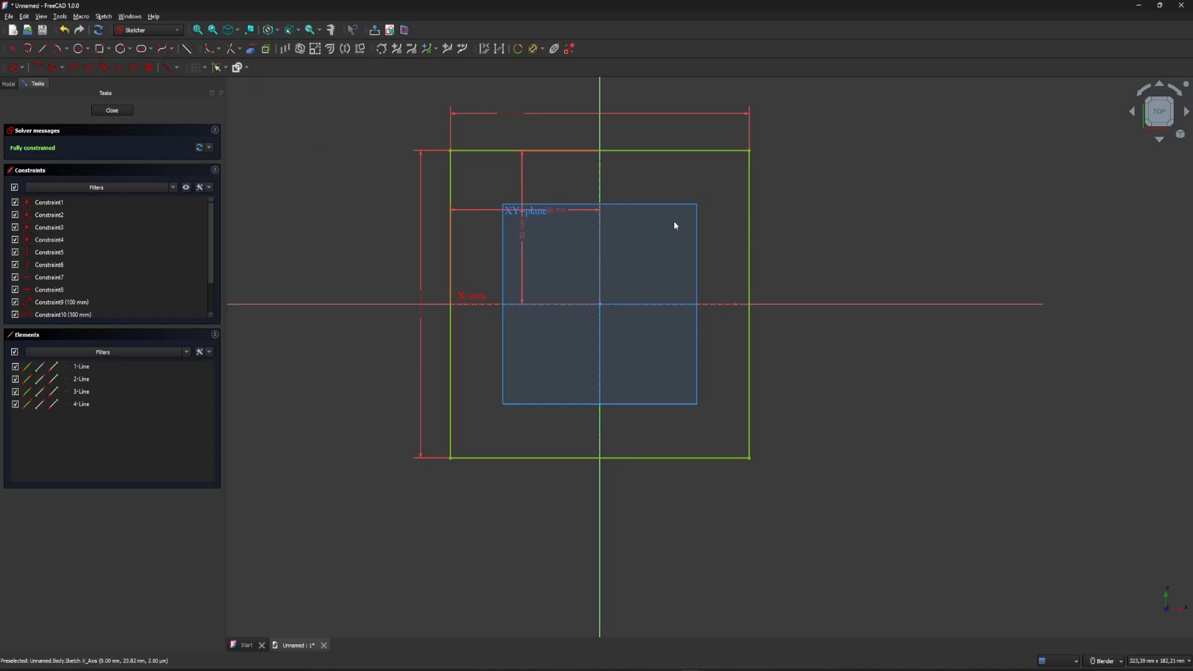
drag(554, 211, 554, 186)
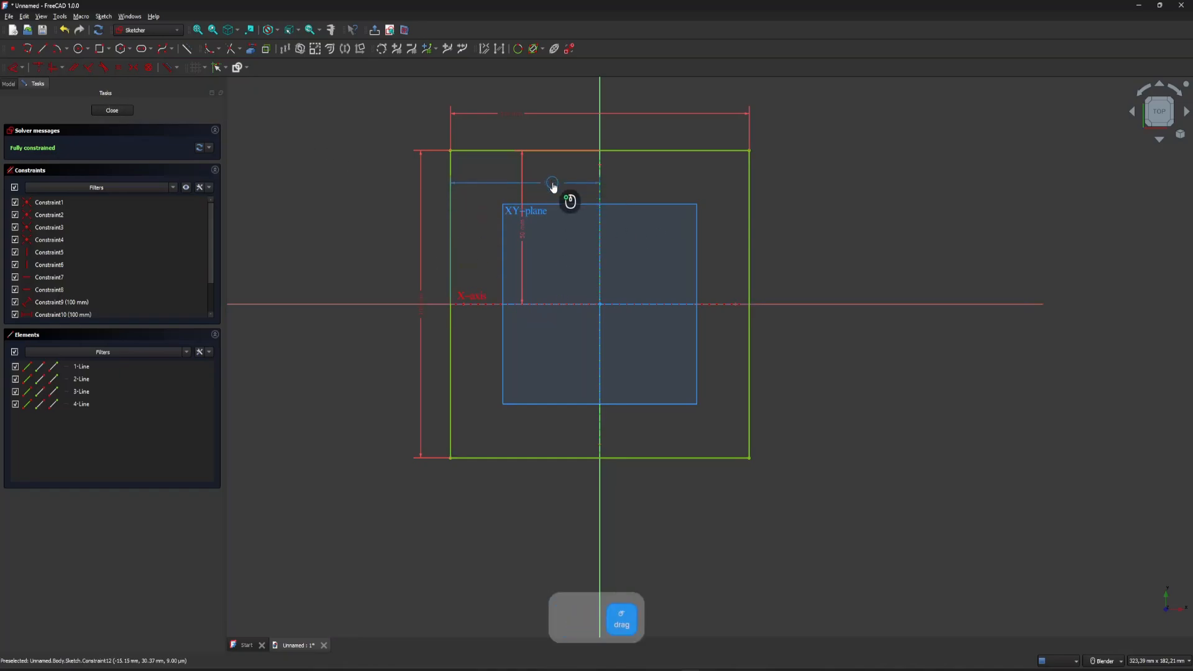
click(518, 237)
drag(518, 240, 484, 241)
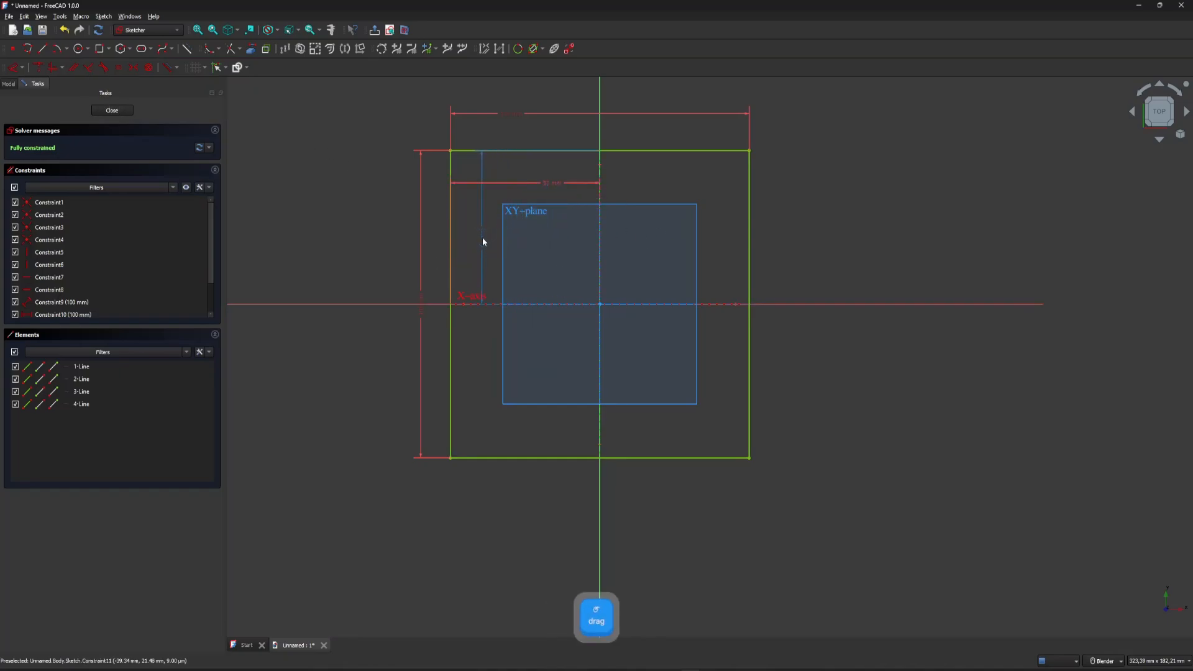
click(554, 186)
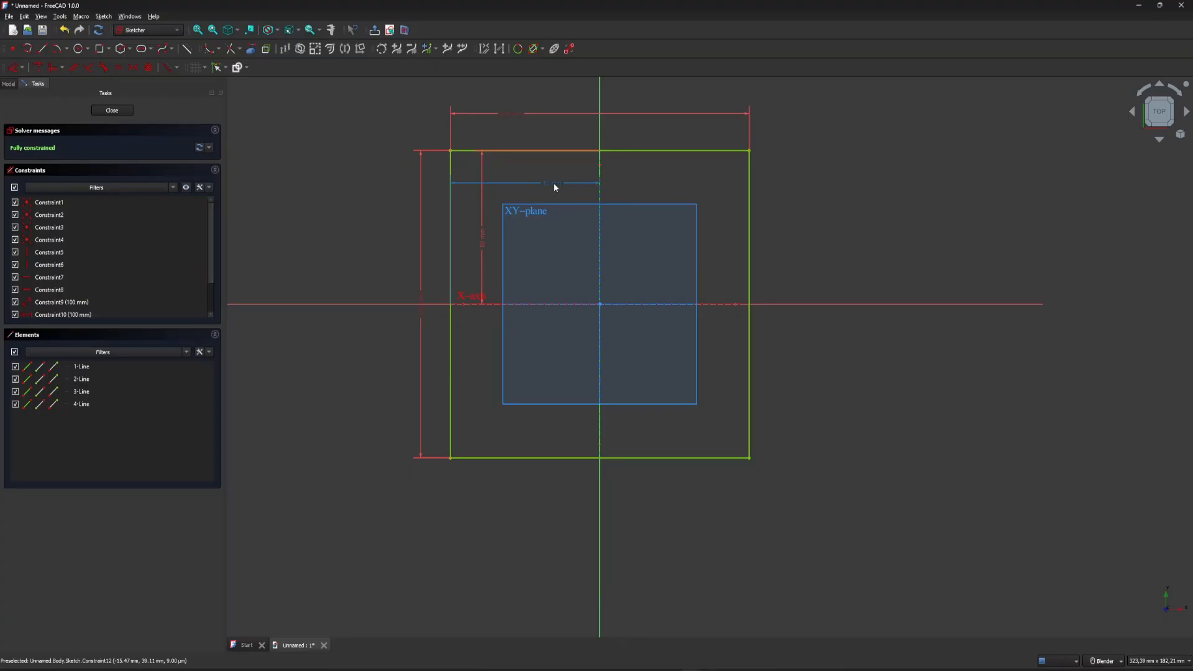
drag(482, 238, 476, 251)
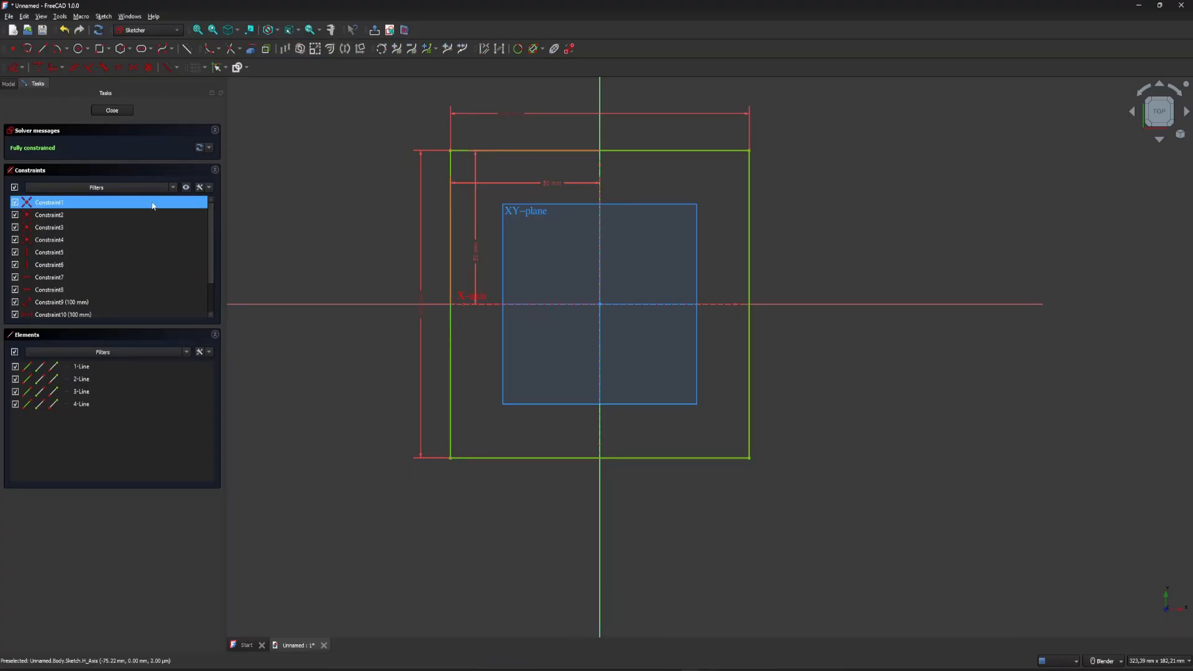
click(106, 111)
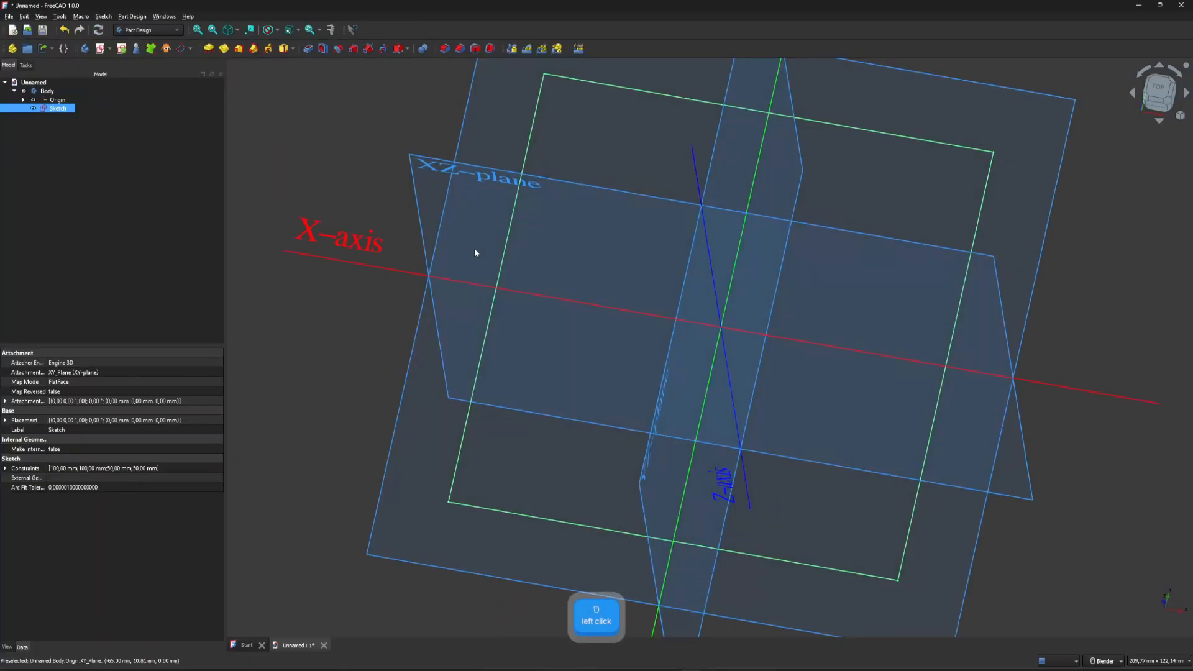
Pad the square sketch to a length of 100 mm.
scroll(769, 267, up, 5)
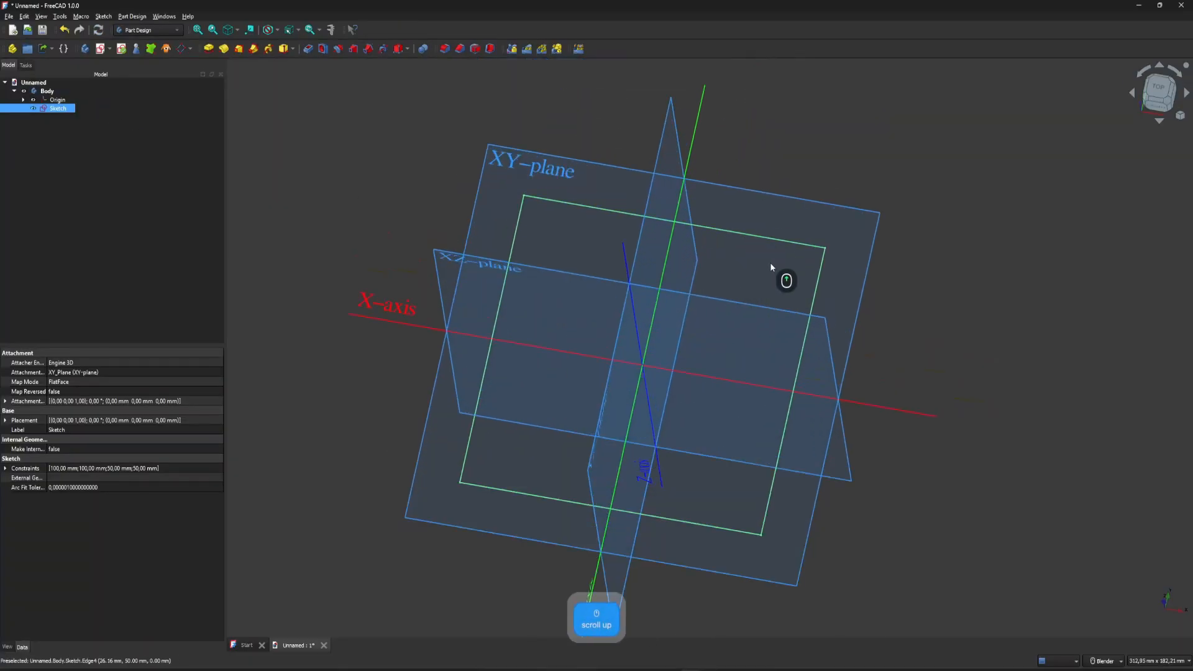
middle_drag(764, 522, 913, 341)
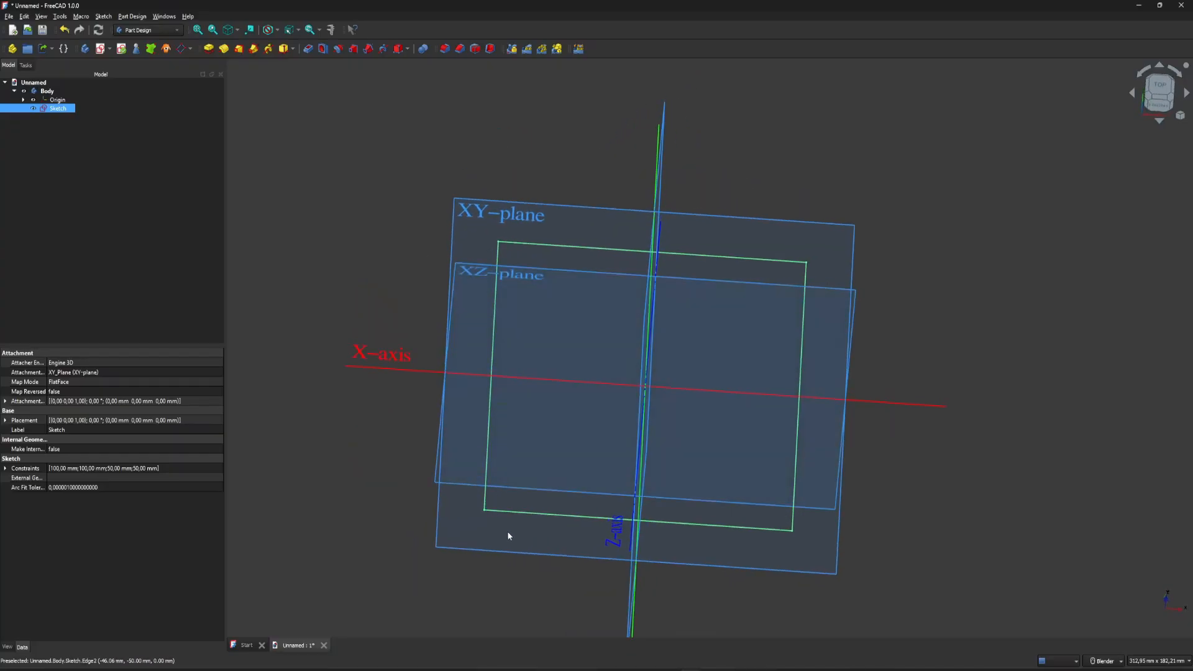
click(210, 55)
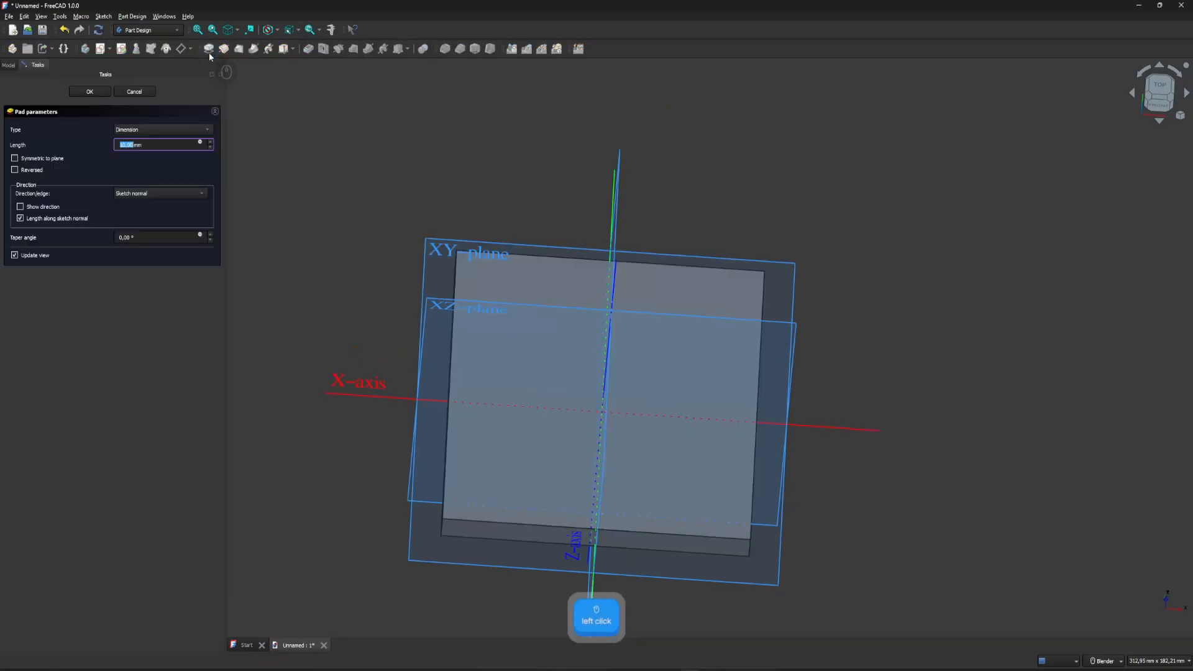
middle_drag(690, 348, 666, 299)
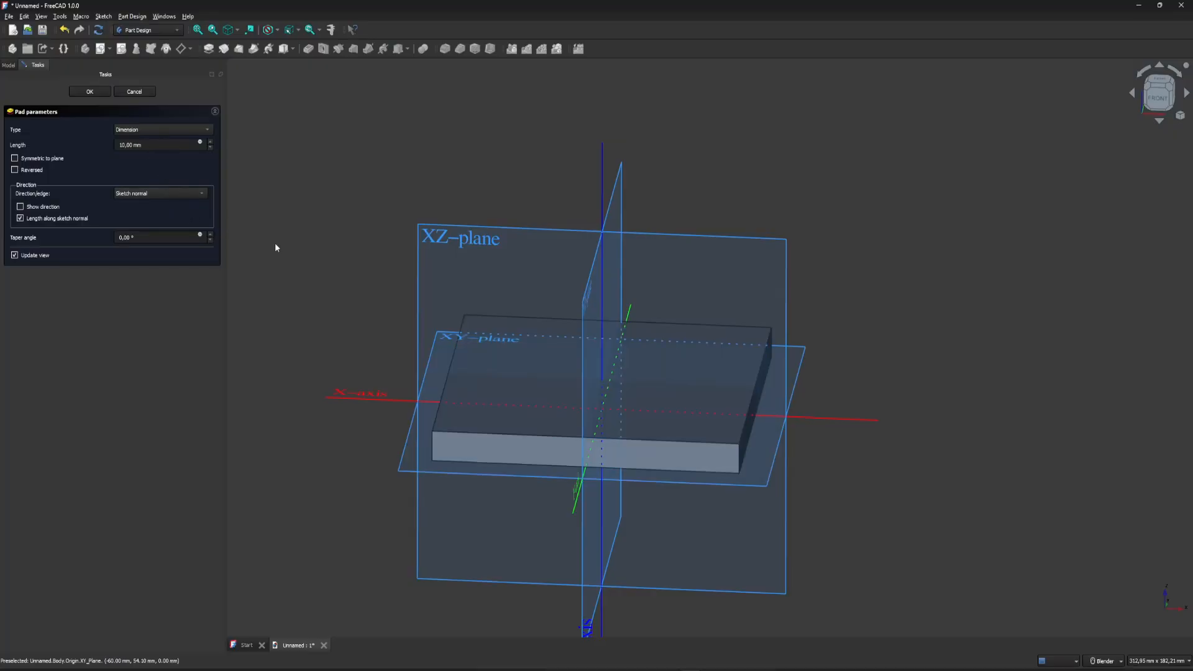
click(152, 145)
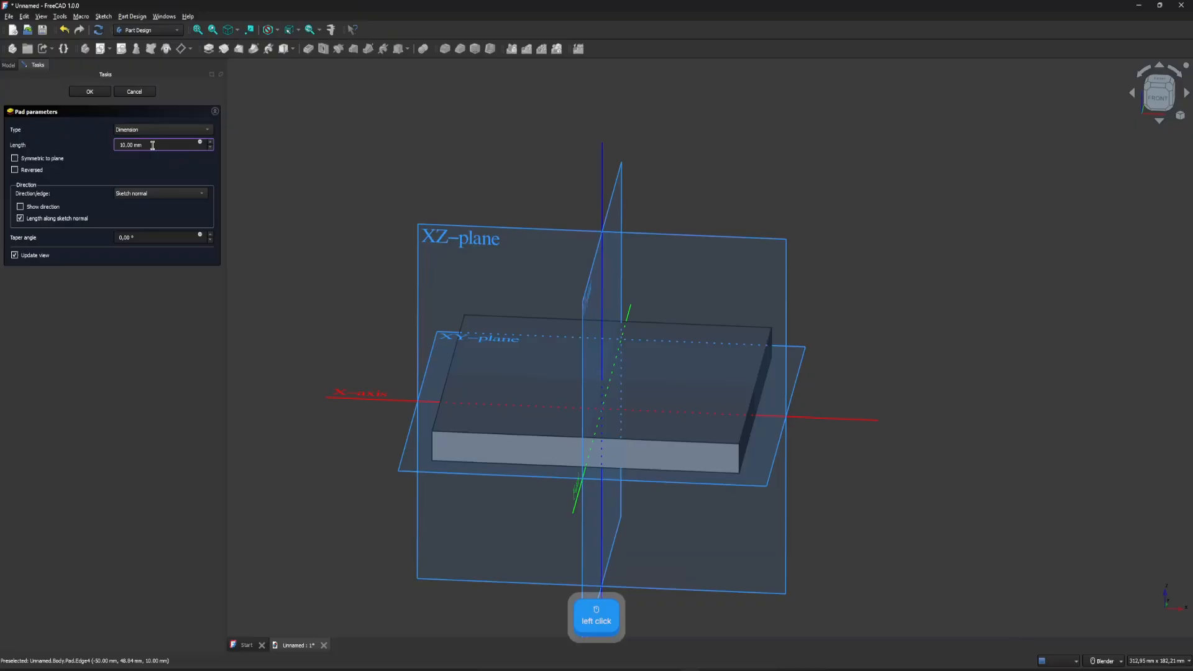
drag(152, 145, 154, 145)
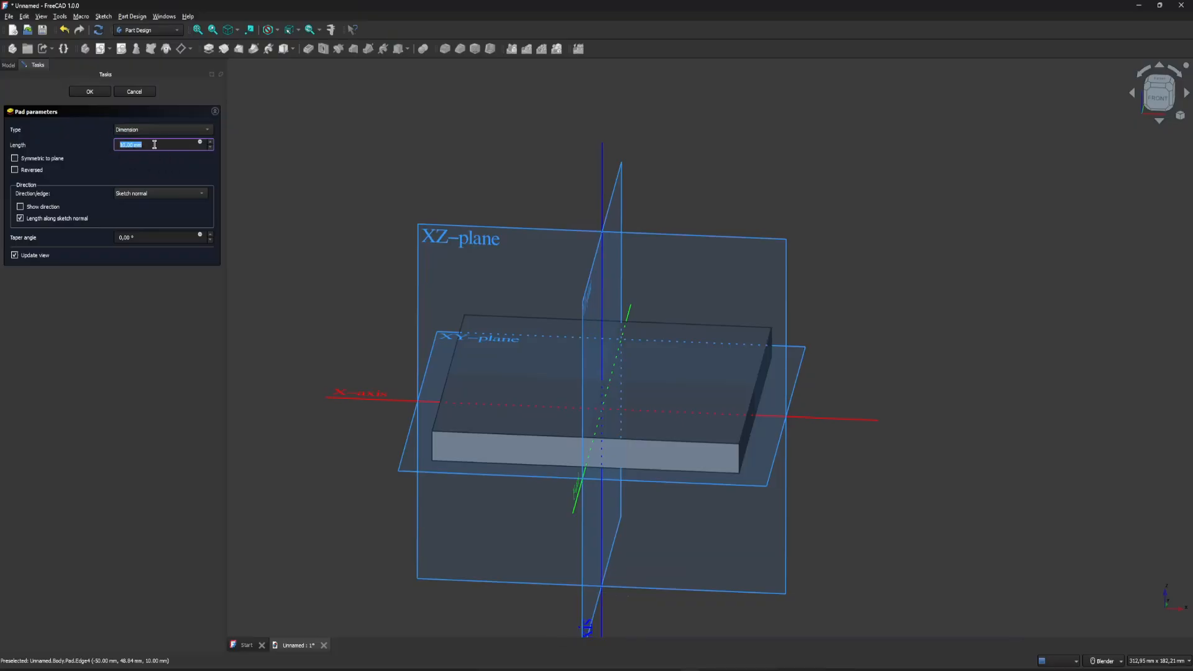
scroll(154, 145, up, 2)
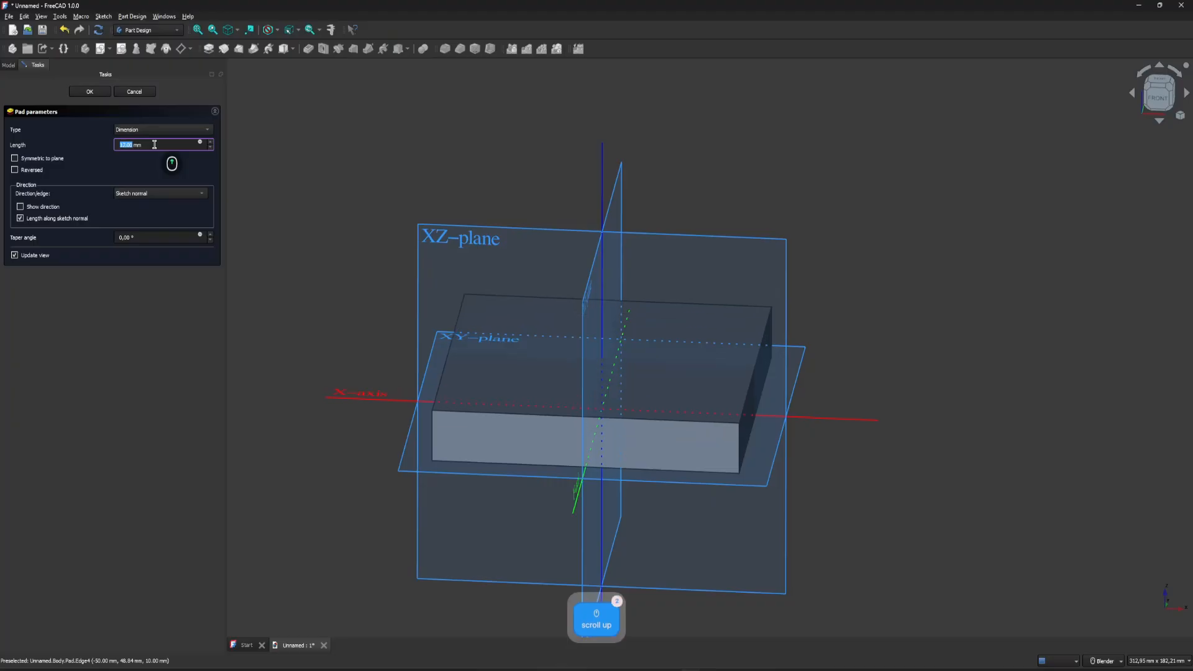
scroll(154, 145, up, 18)
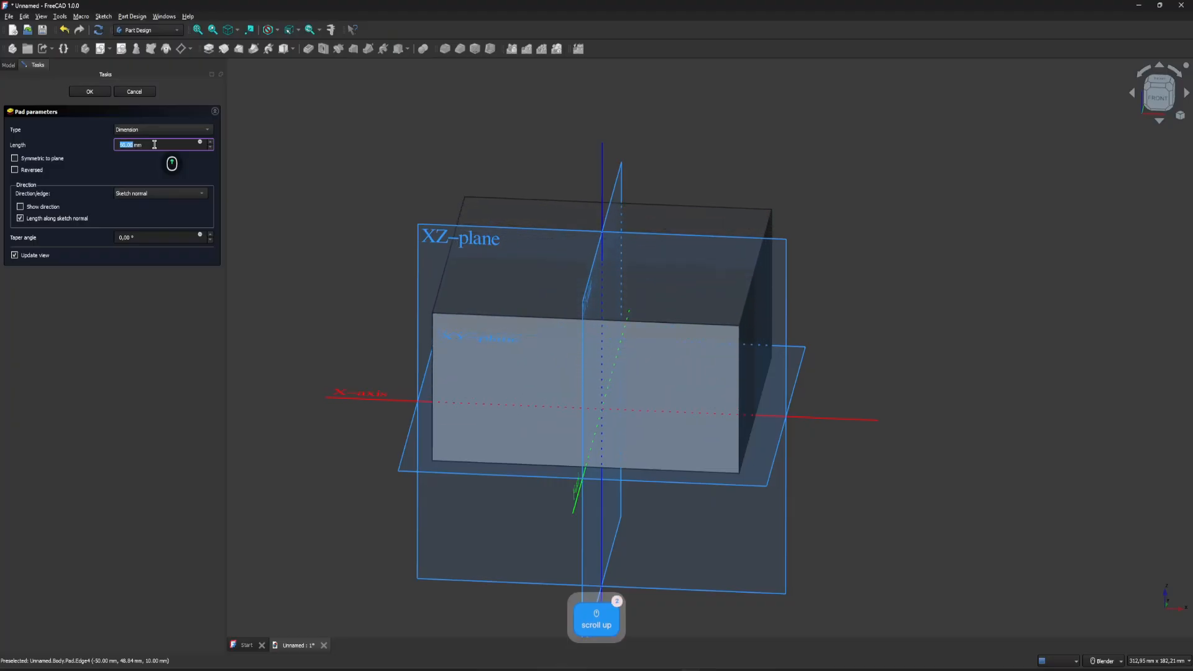
scroll(154, 145, up, 6)
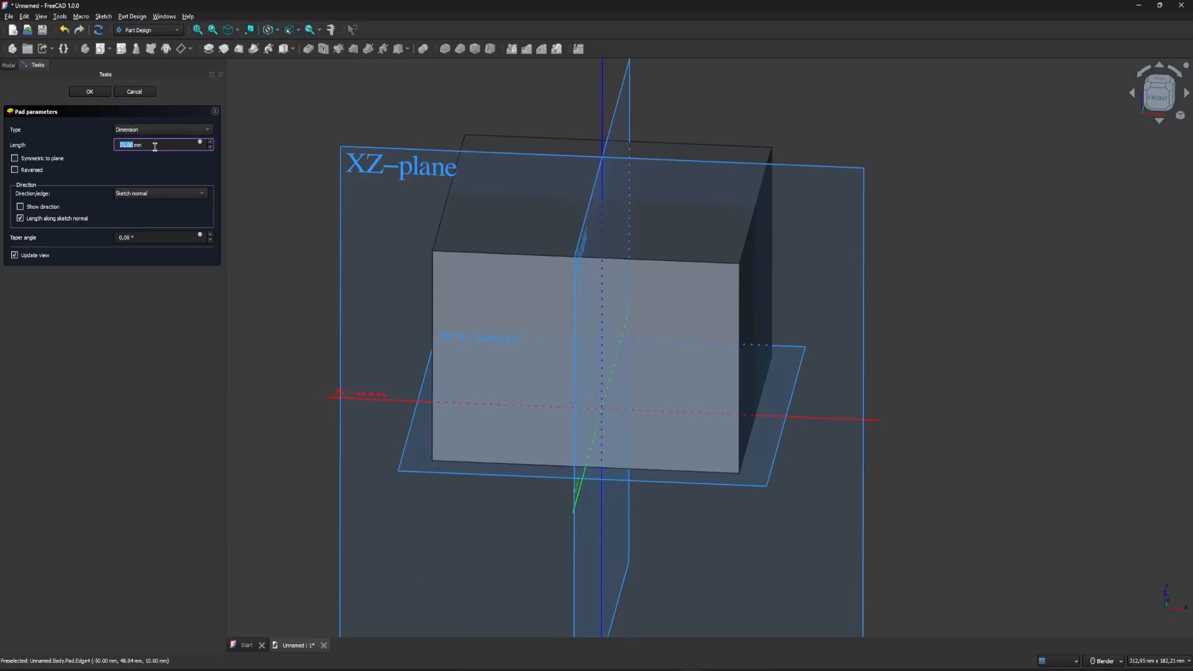
text(100)
key(Return)
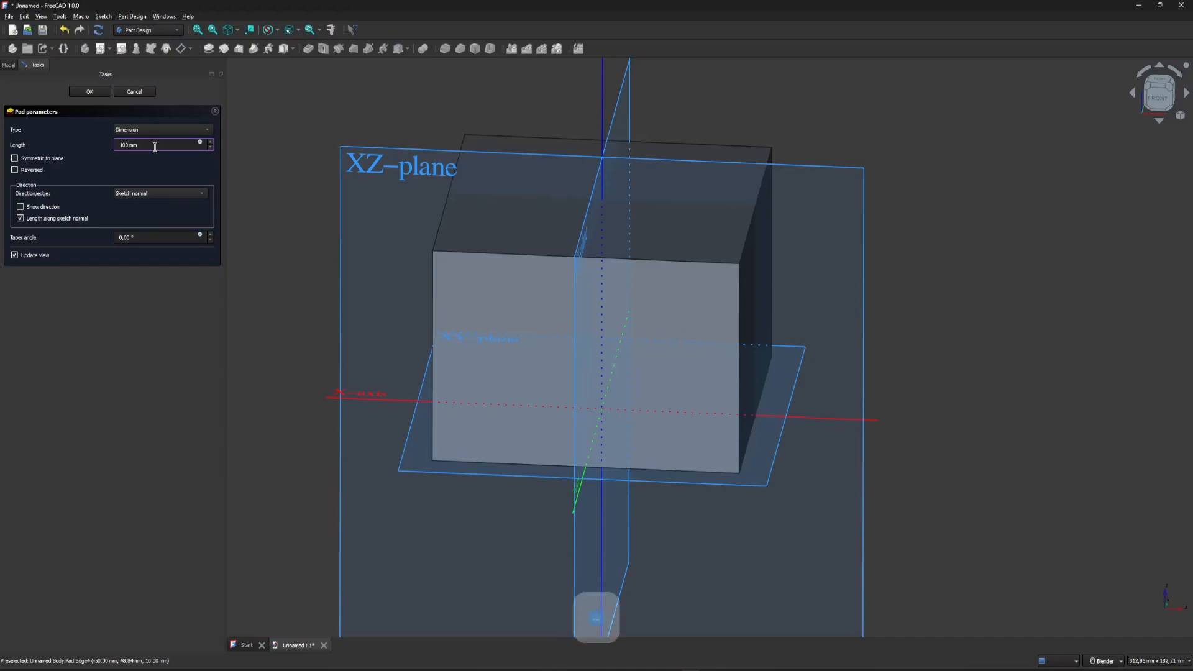
Hide the body's origin planes and axes so that only the cube is shown.
scroll(581, 208, down, 3)
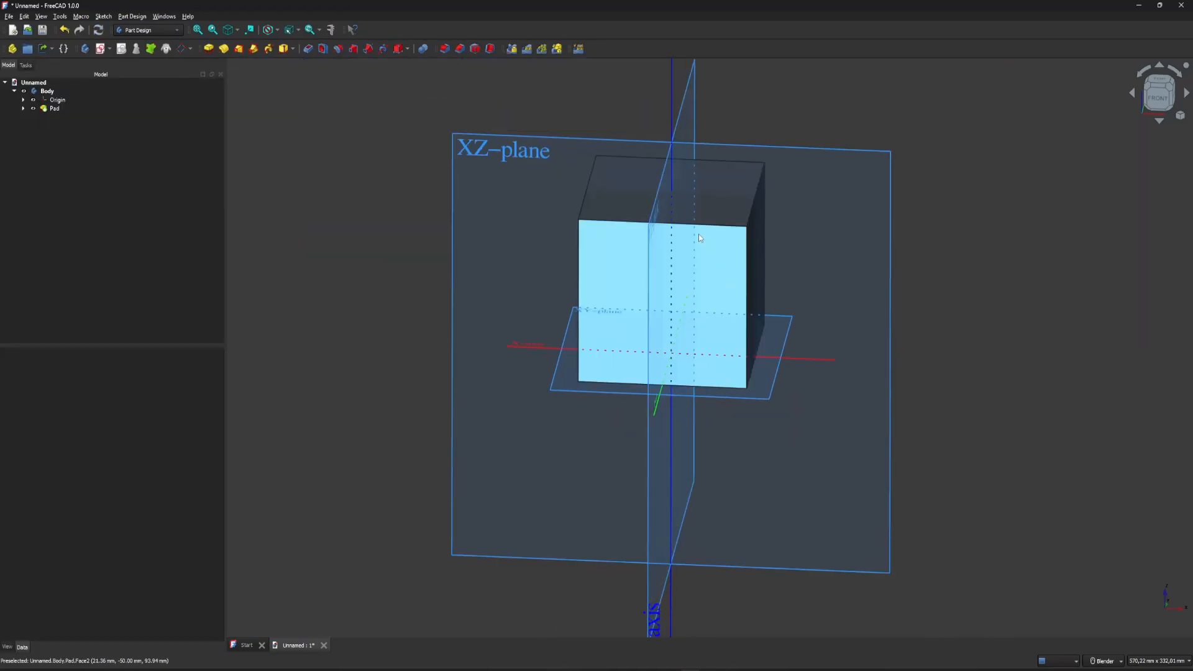
click(34, 100)
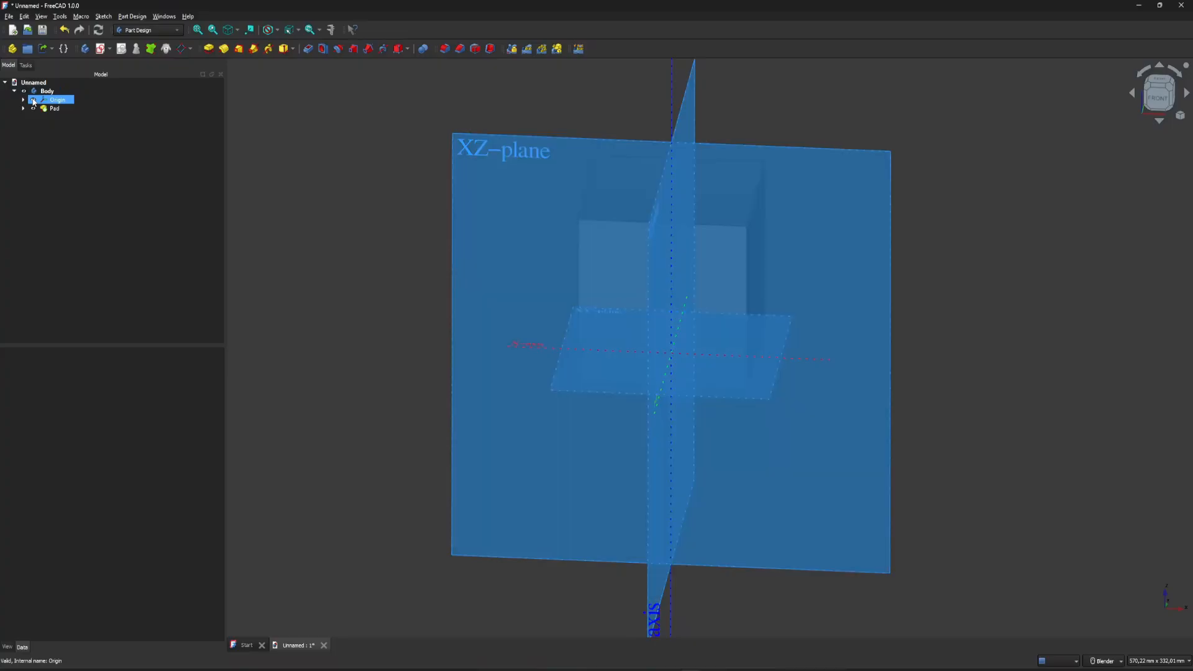
click(34, 99)
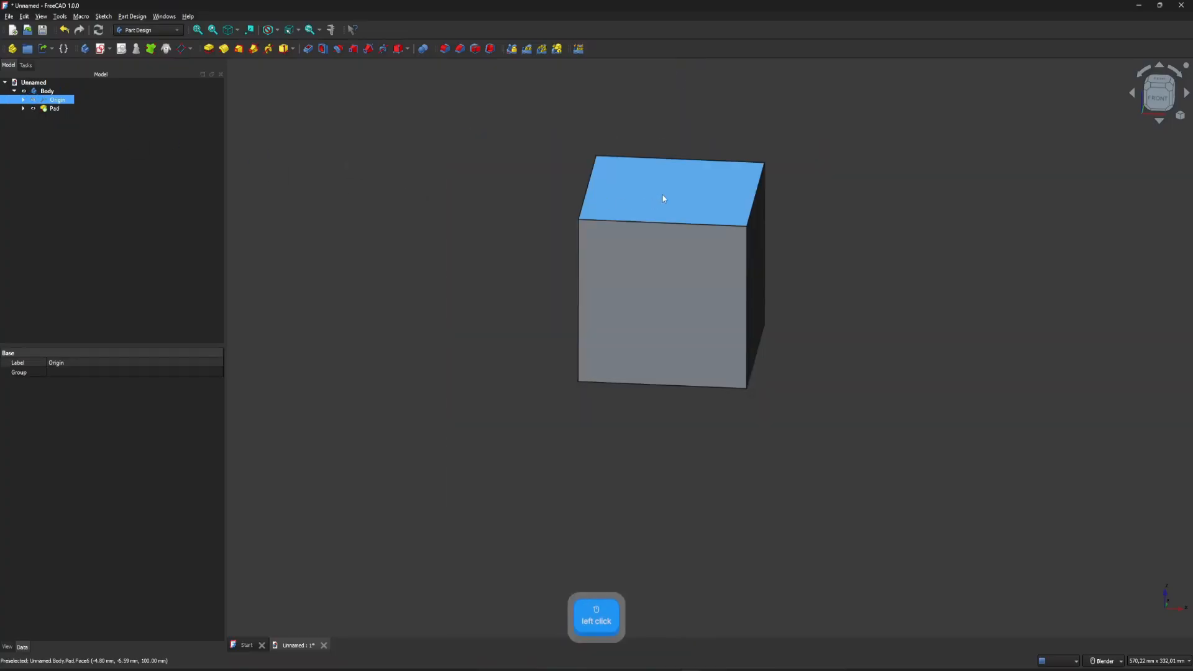
middle_drag(658, 266, 658, 118)
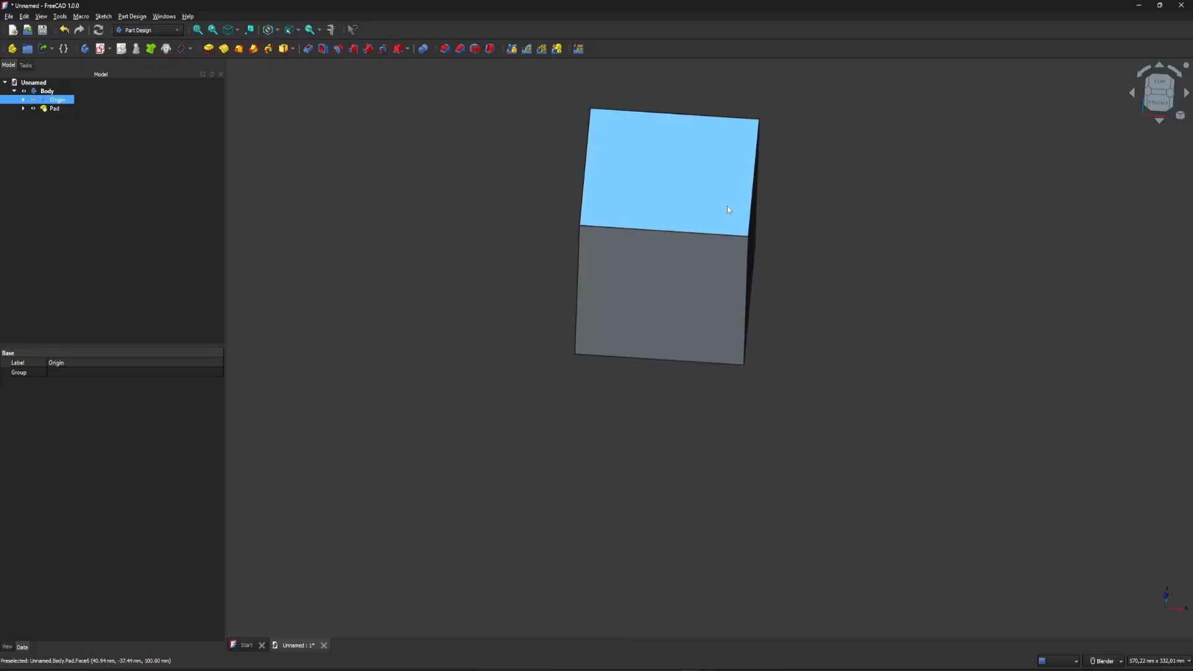
click(671, 166)
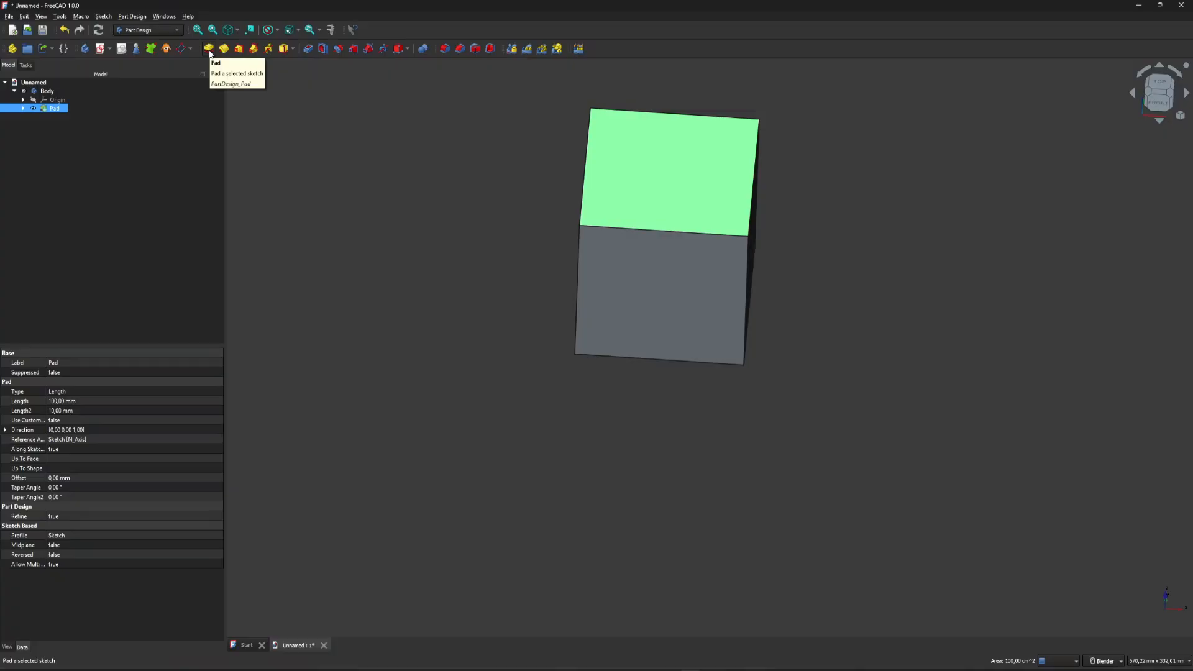
ctrl+click(668, 163)
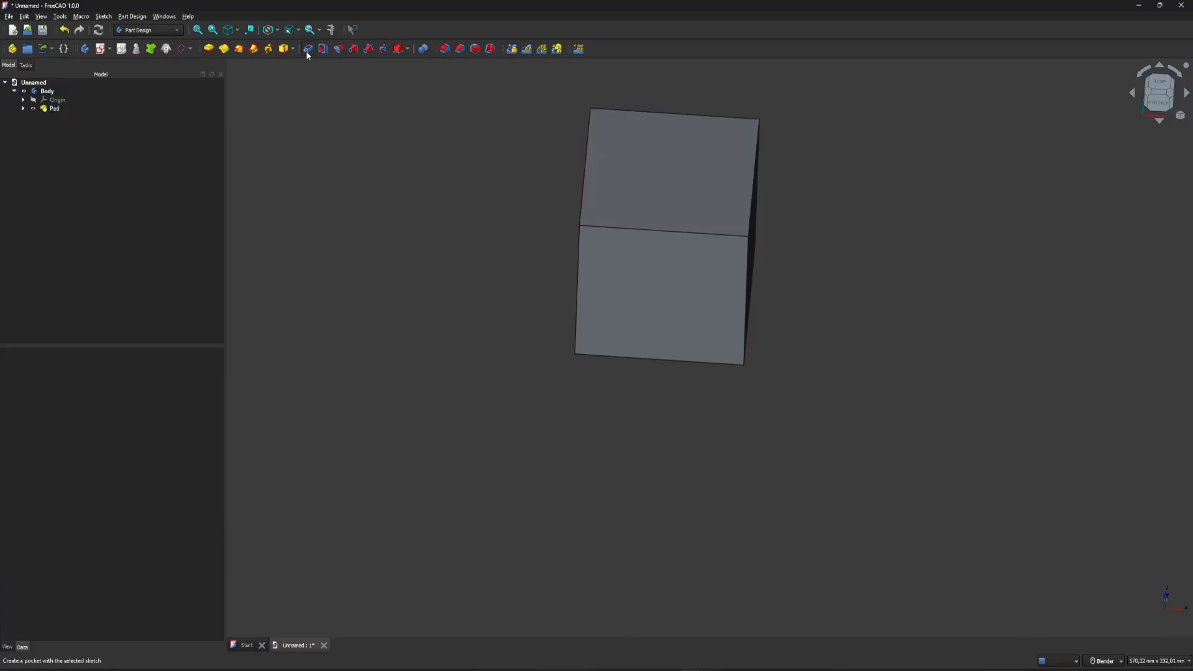
click(617, 164)
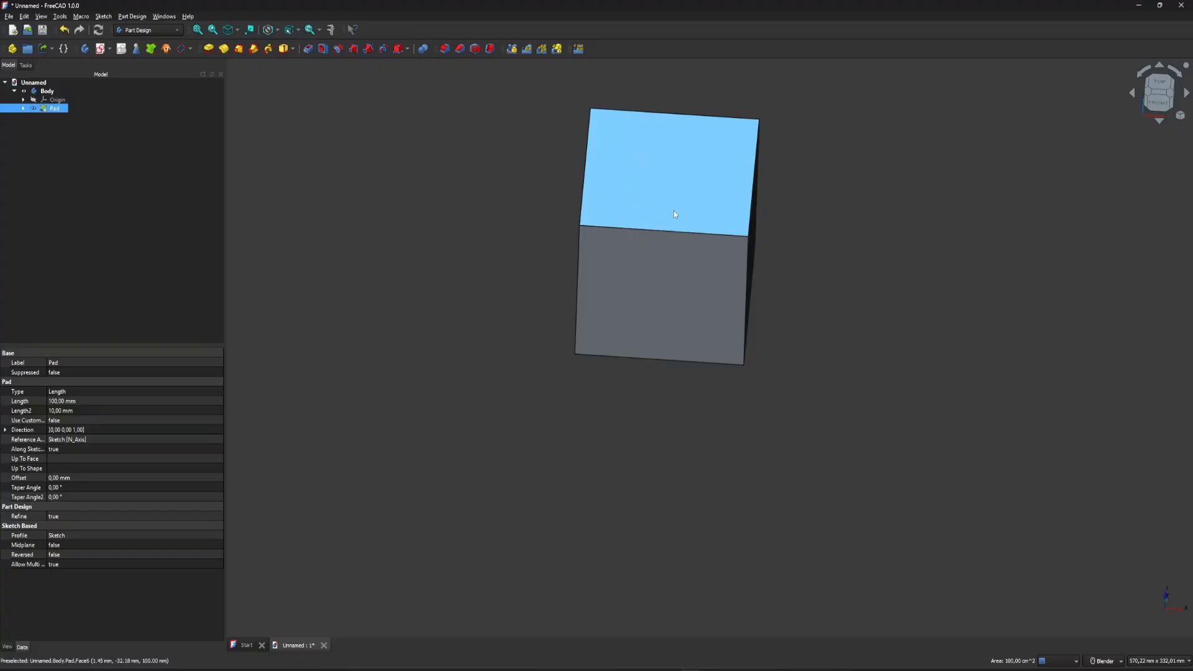
click(307, 50)
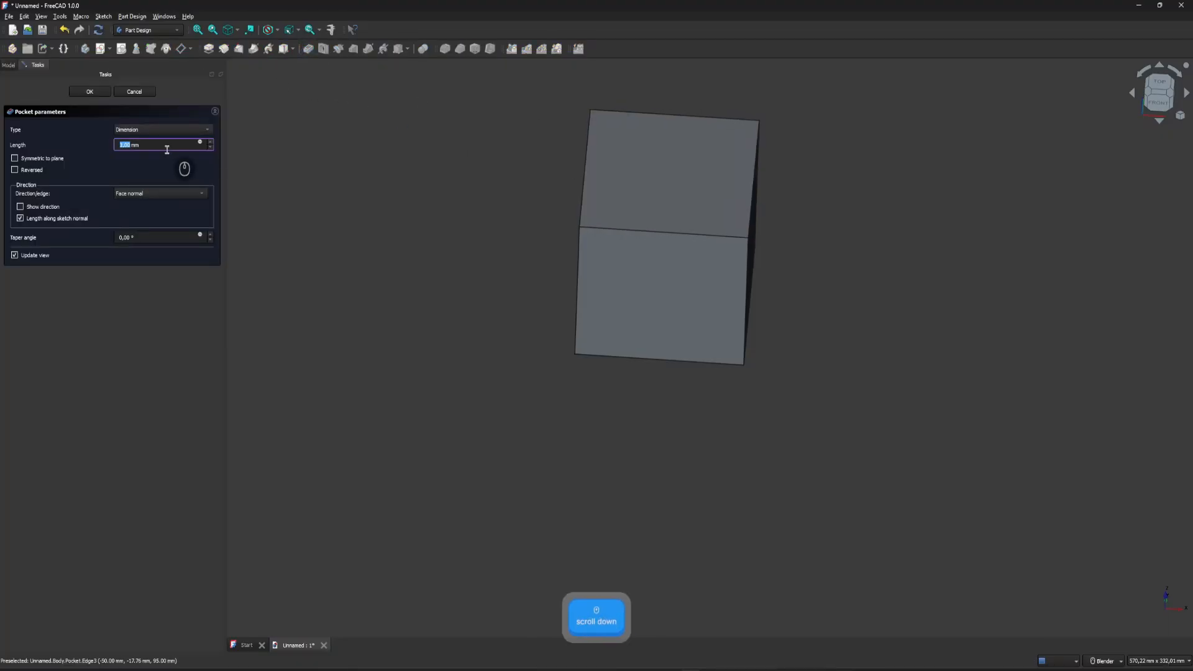
scroll(160, 145, up, 2)
scroll(160, 144, up, 20)
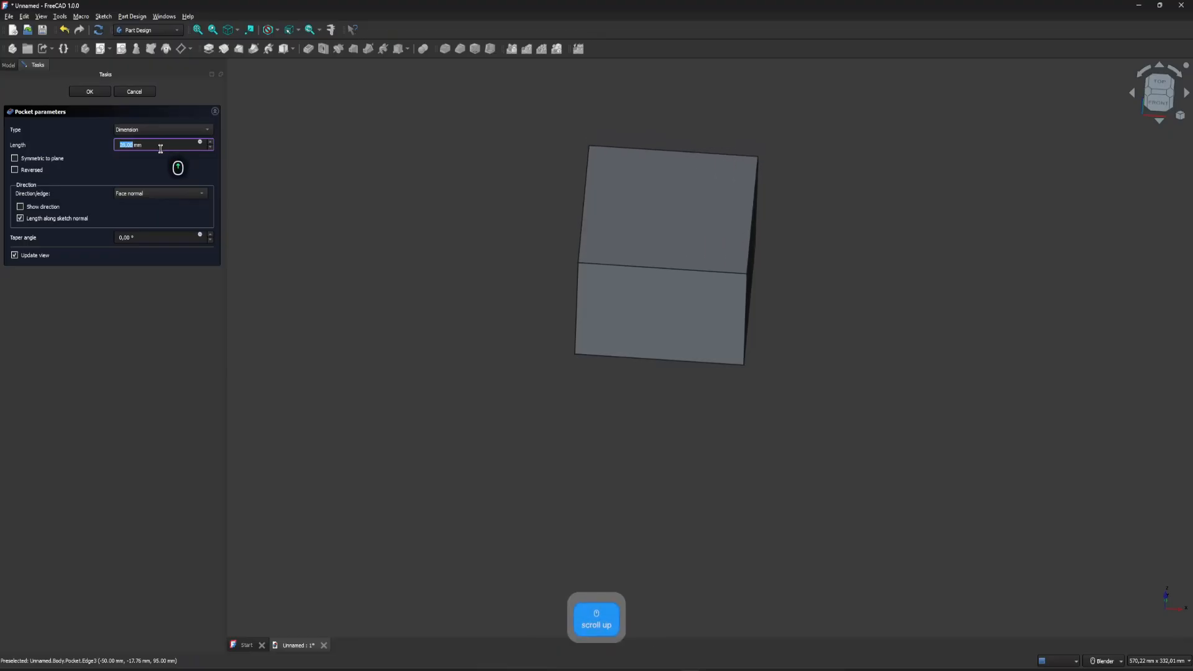
click(135, 91)
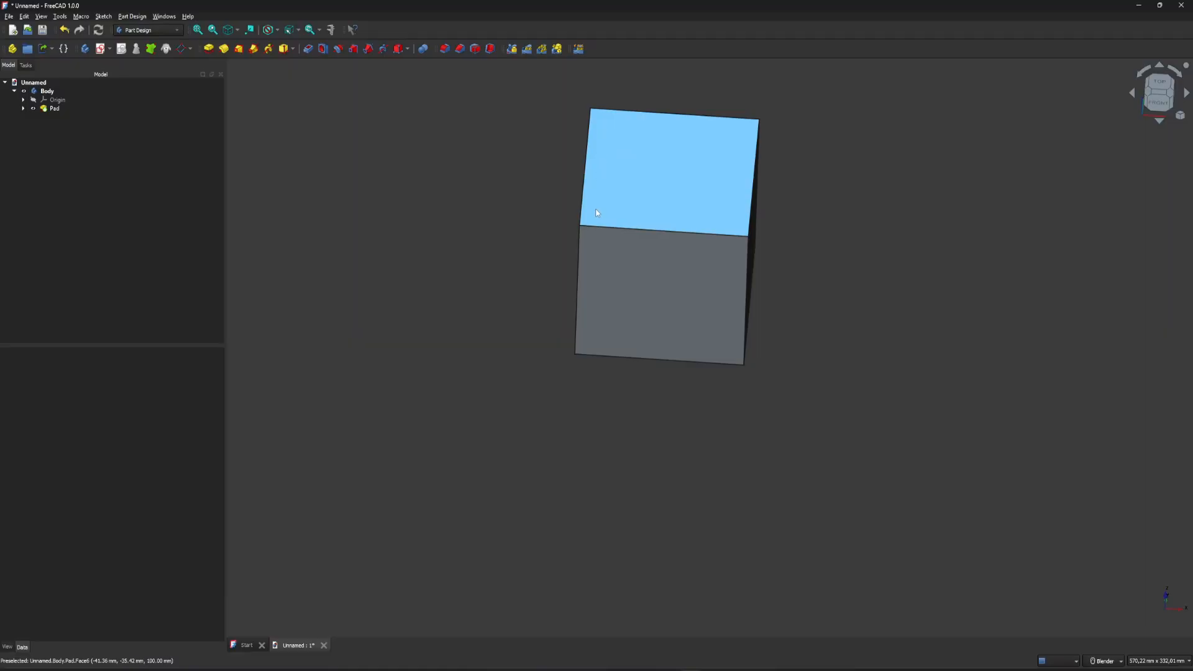
Sketch a 90 mm by 90 mm rectangle centred on the origin on the cube's top face, and close the sketch.
click(641, 157)
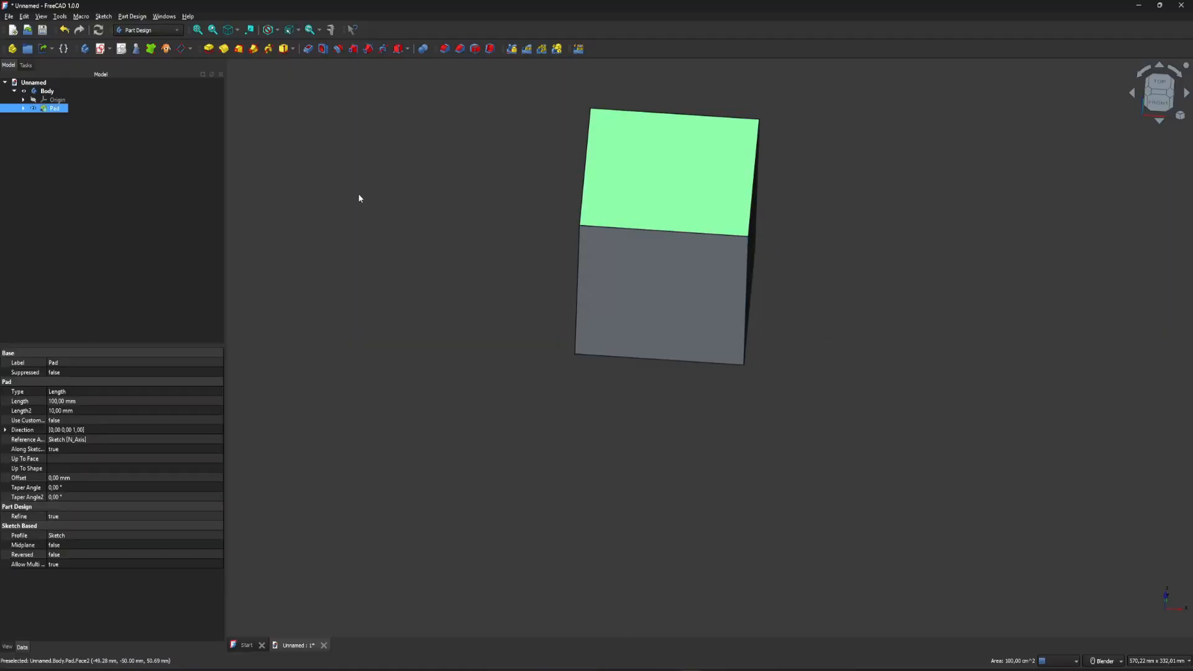
click(100, 52)
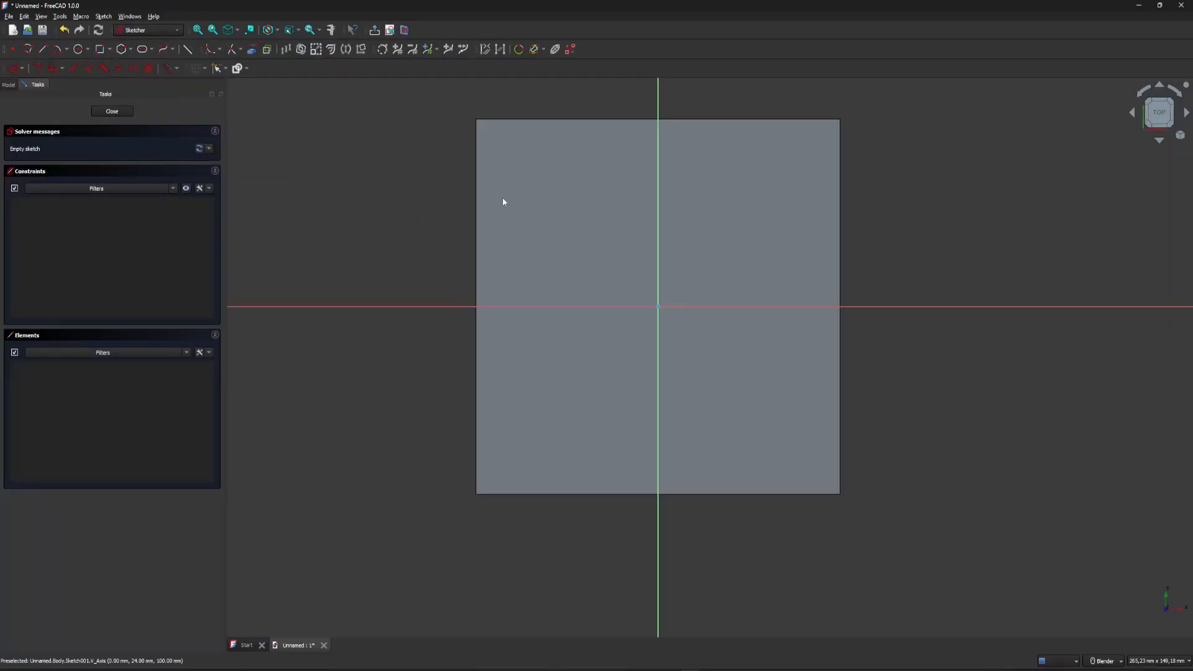
click(110, 51)
click(132, 75)
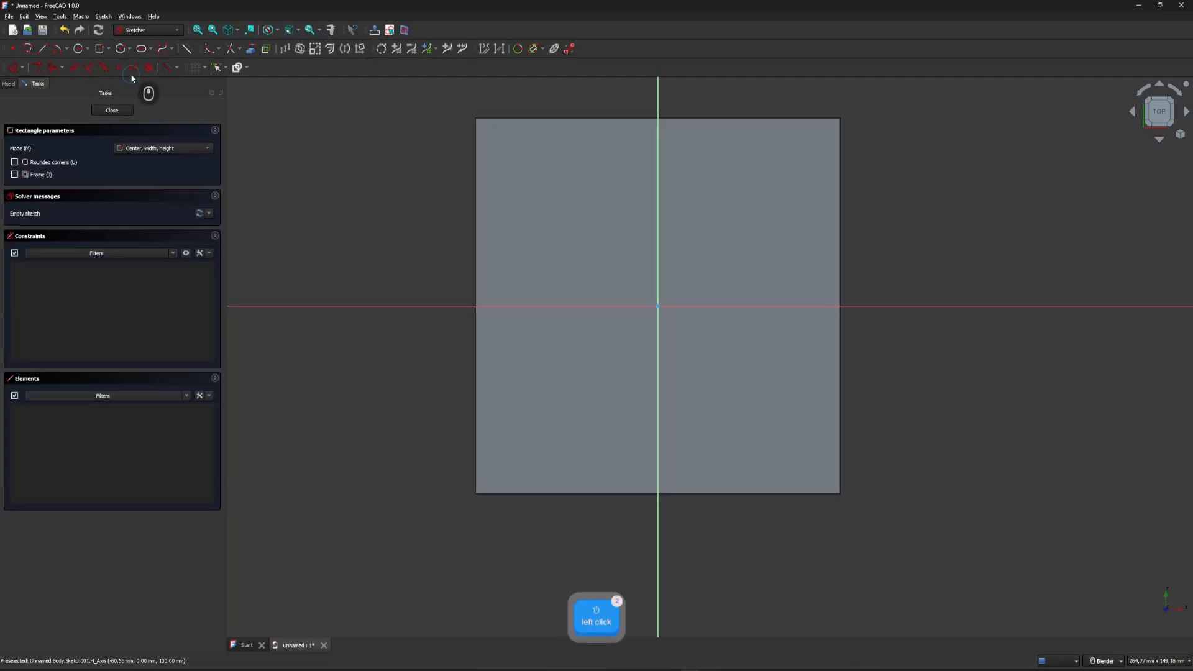
click(657, 306)
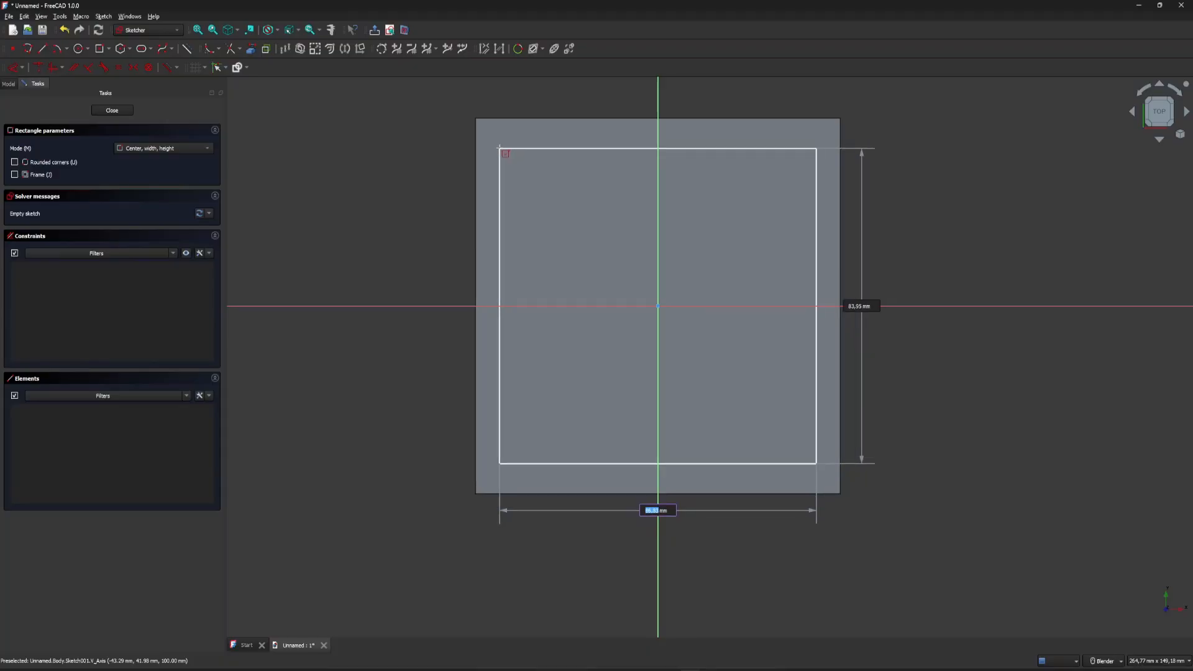
text(90)
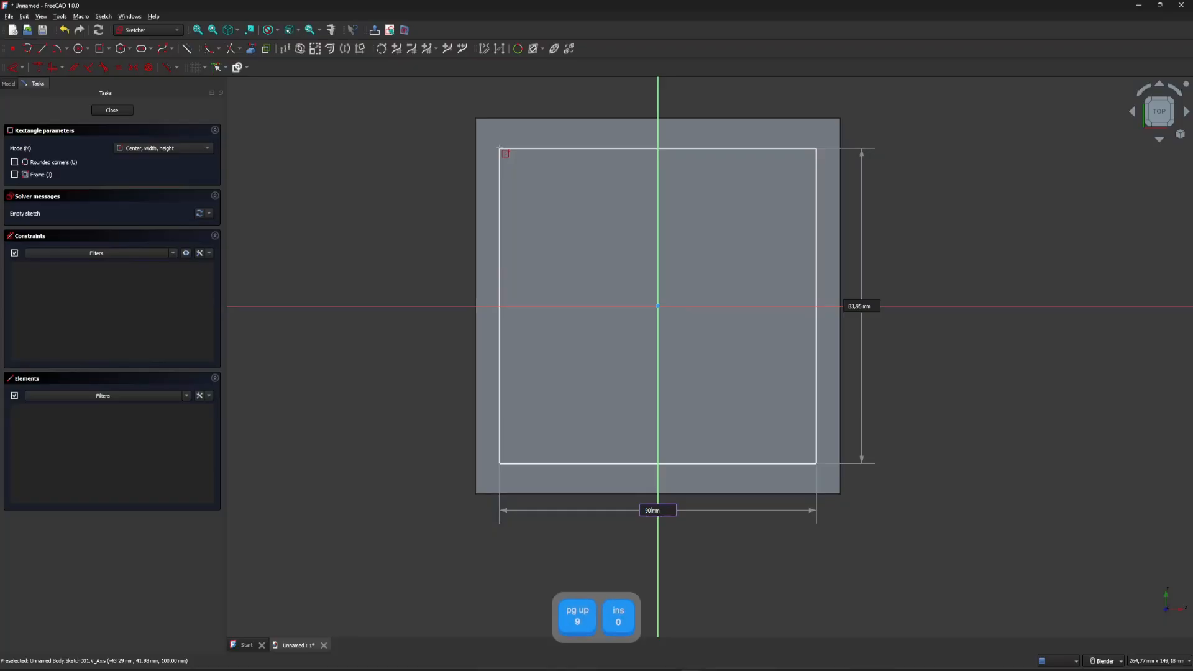
key(Tab)
text(90)
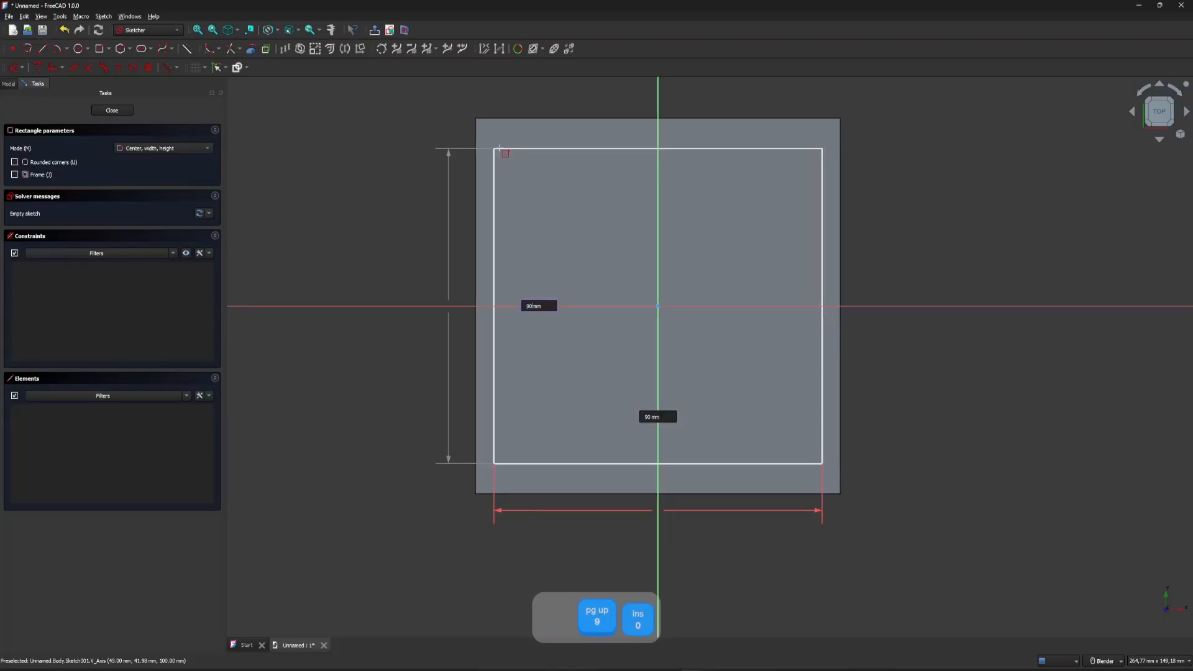
key(Return)
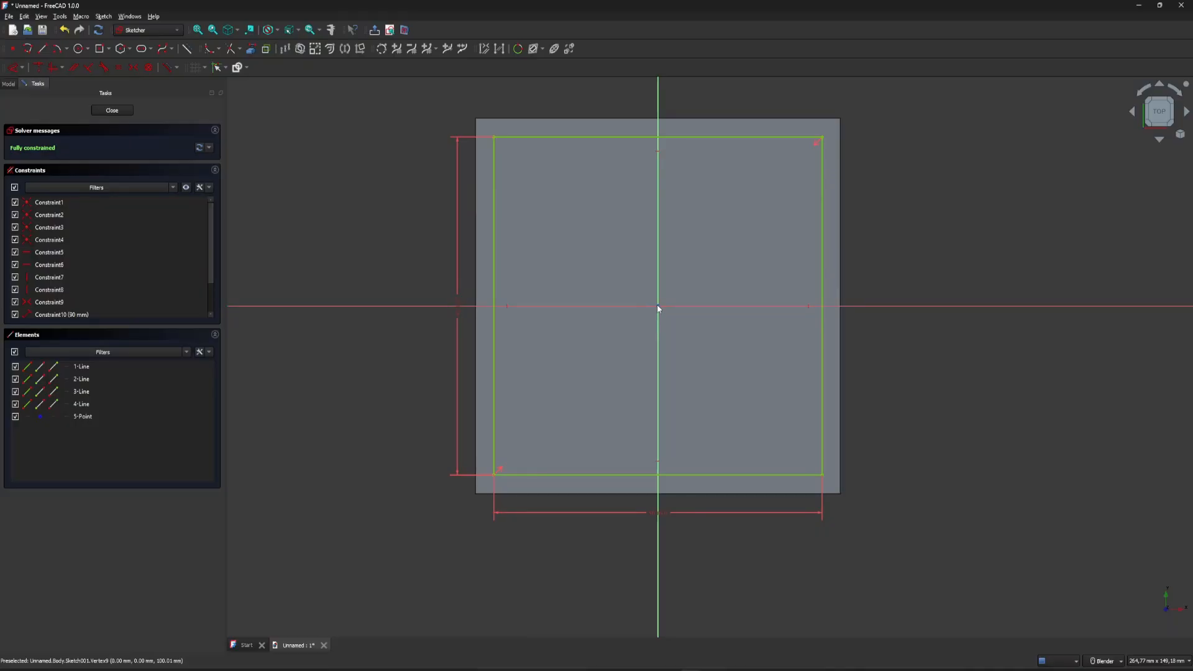
click(121, 110)
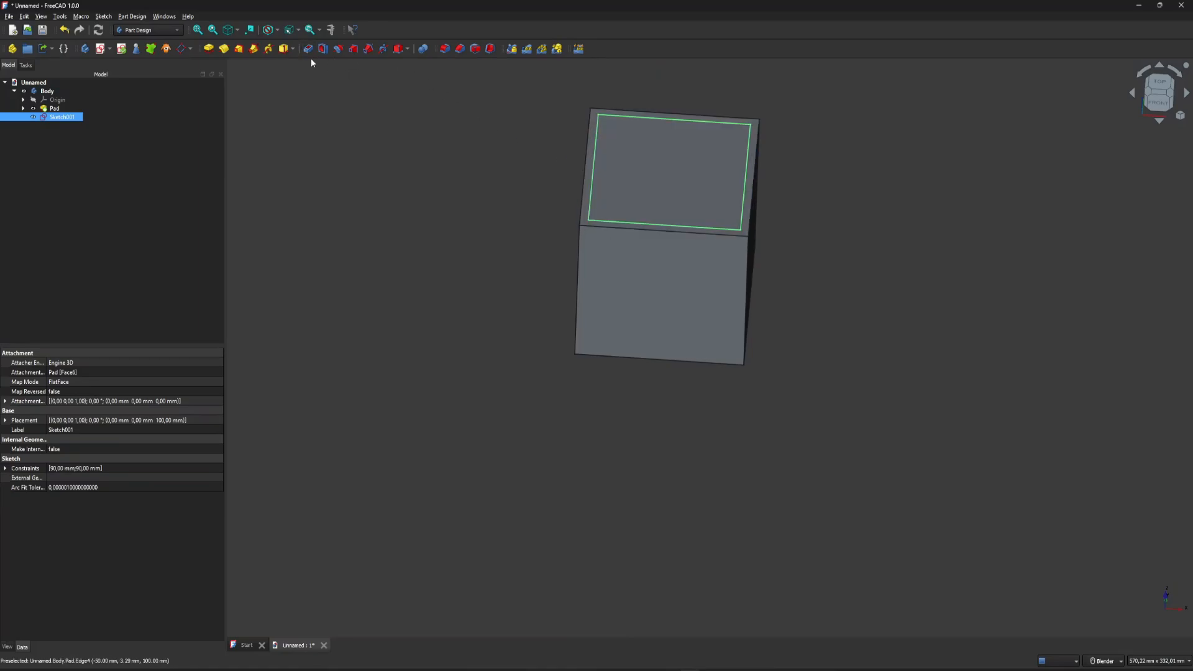
Pocket the 90 mm square sketch 95 mm deep into the cube from its top face.
click(310, 50)
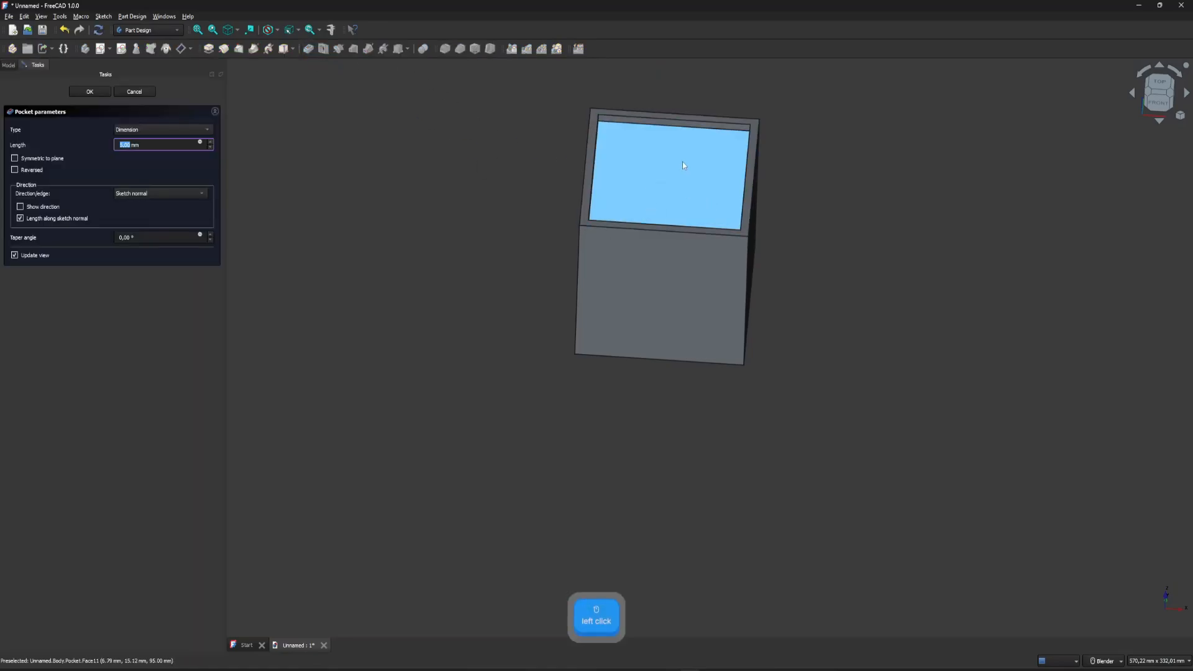
middle_drag(683, 165, 685, 188)
scroll(679, 127, up, 6)
drag(153, 143, 98, 146)
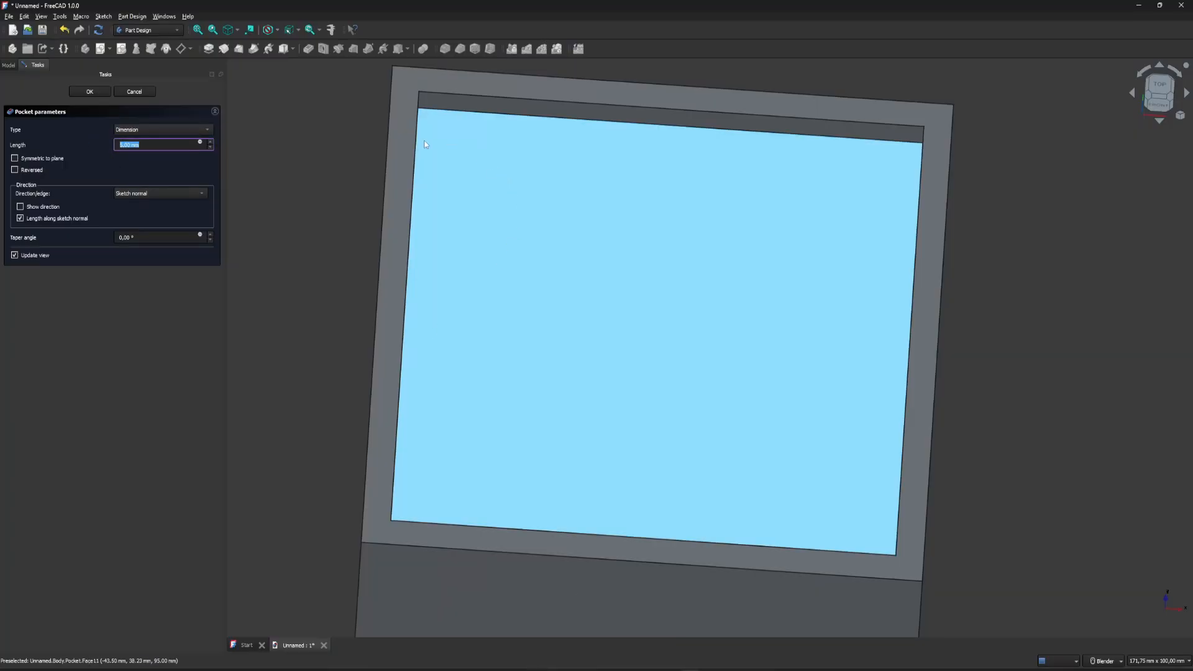
text(95)
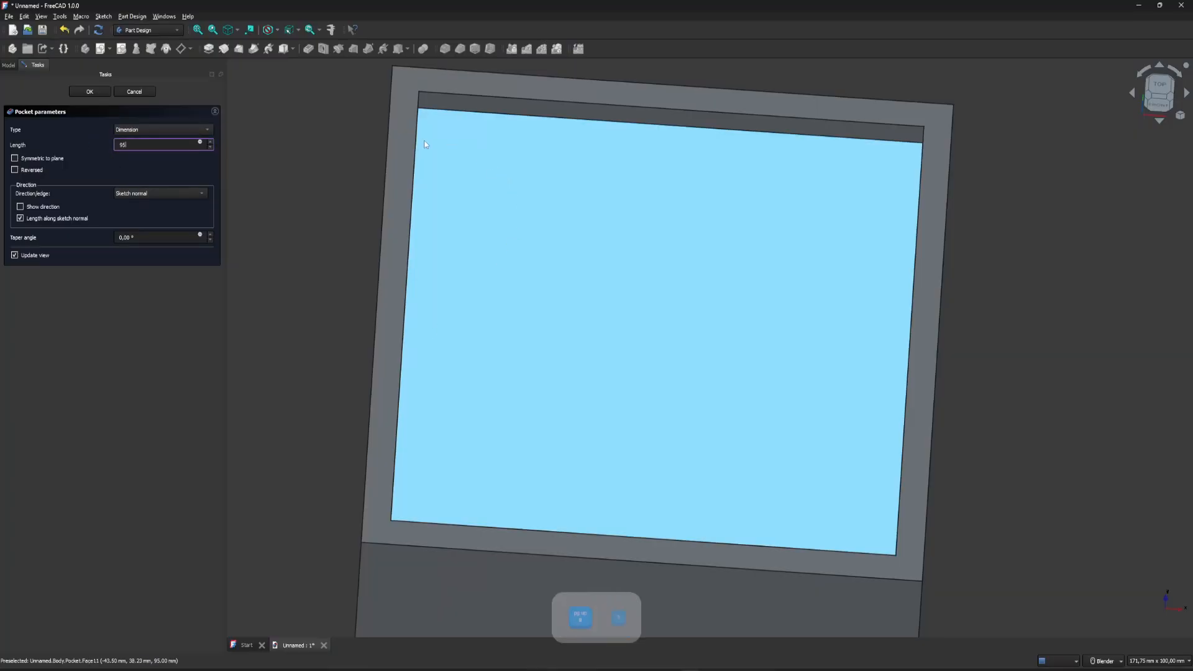
middle_drag(512, 196, 449, 366)
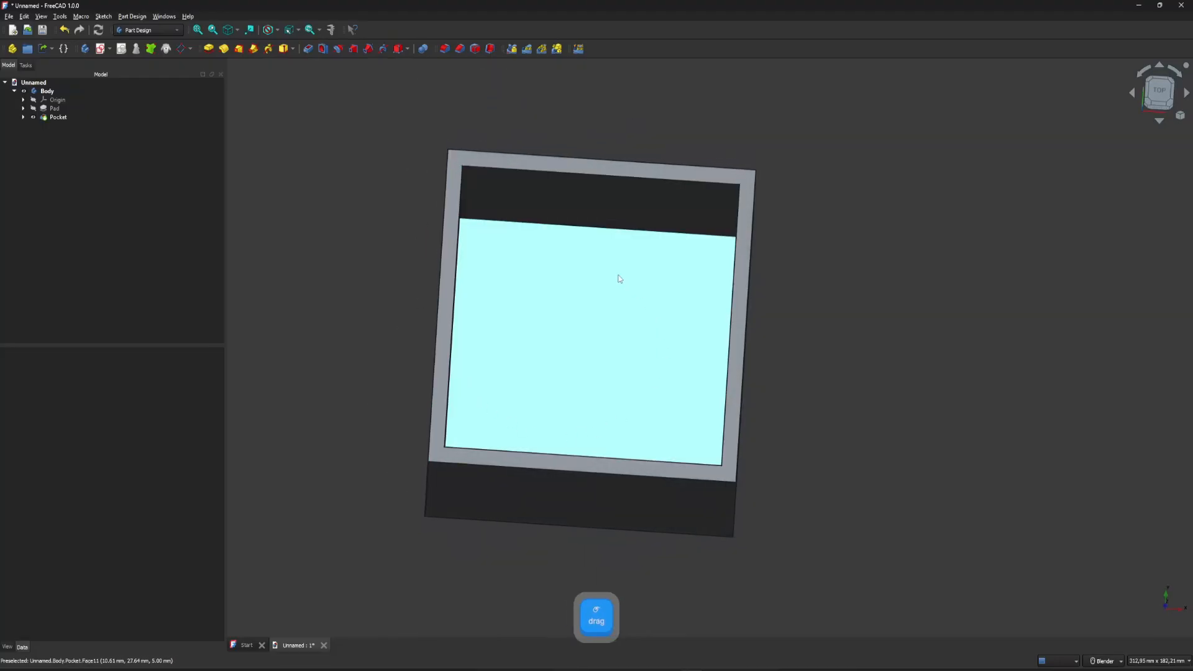
Delete the pocket together with its sketch, leaving the solid cube.
click(59, 117)
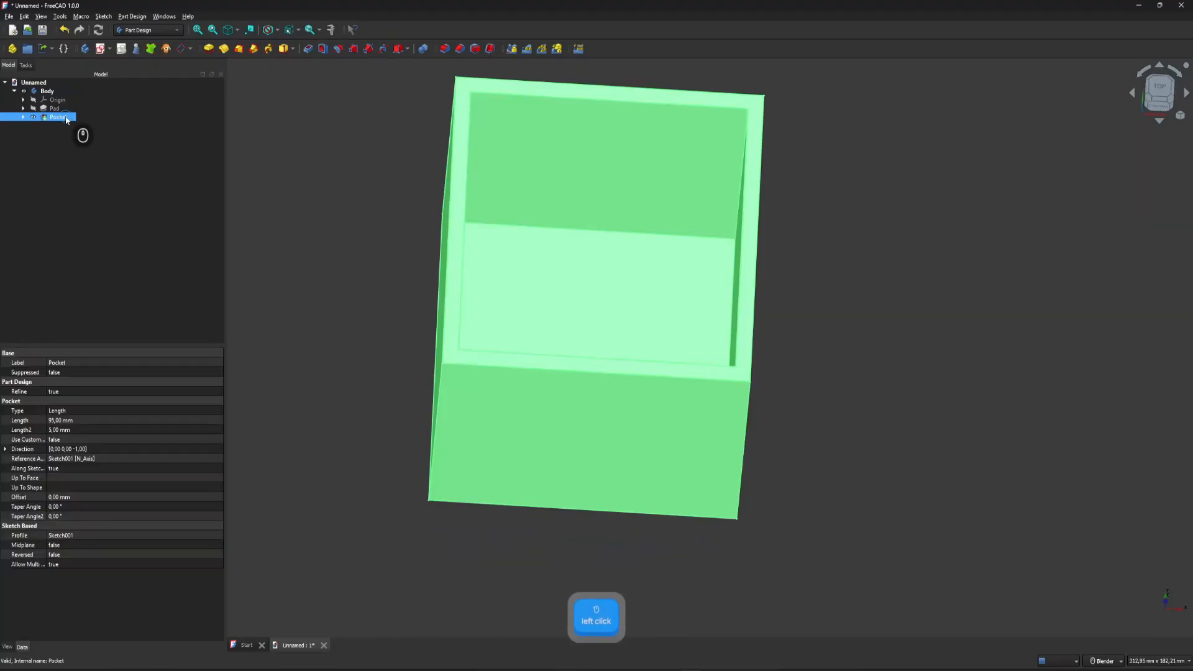
key(Delete)
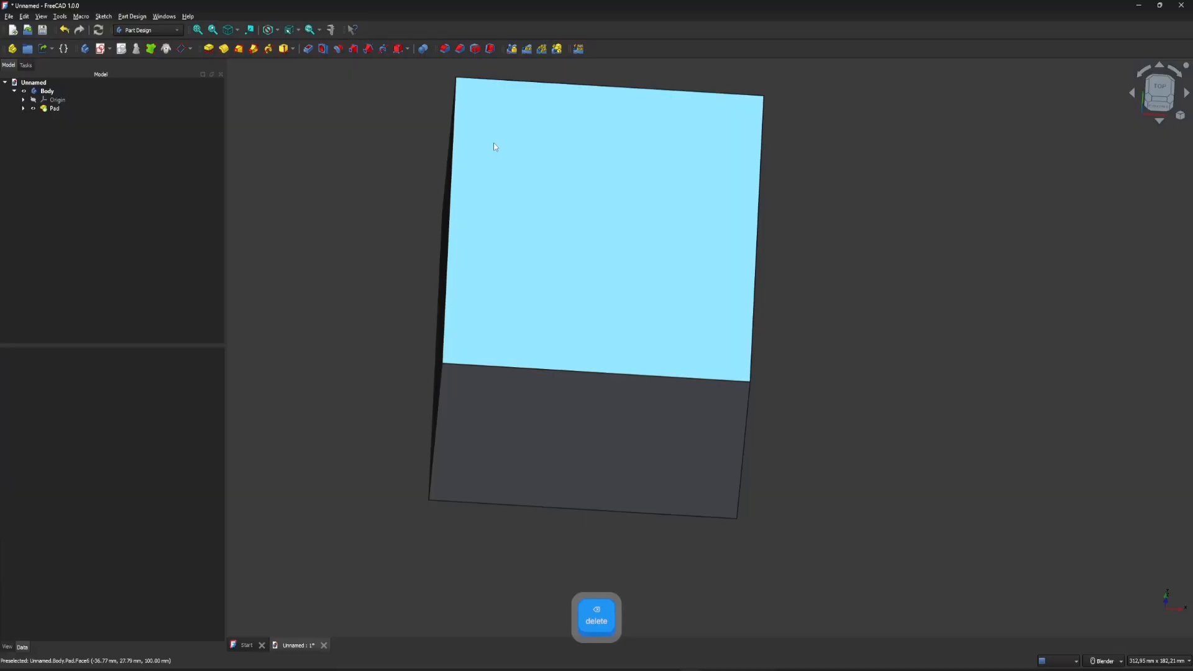
Hollow the cube through its top face with an inward Thickness of 5 mm.
click(550, 170)
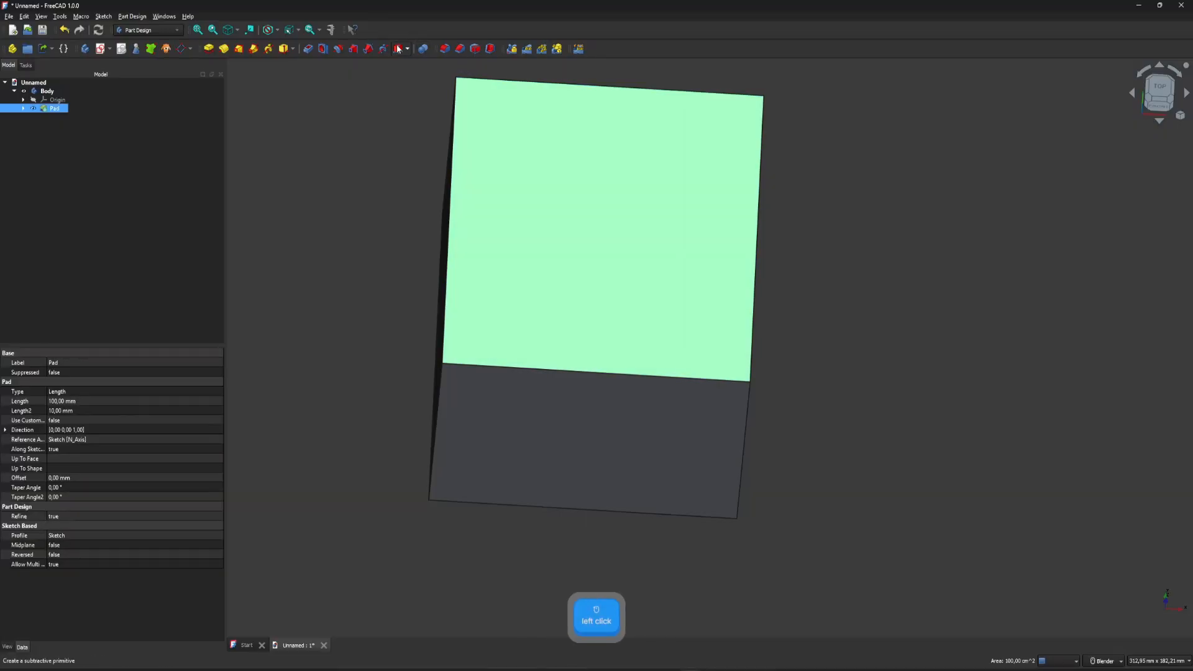
click(491, 50)
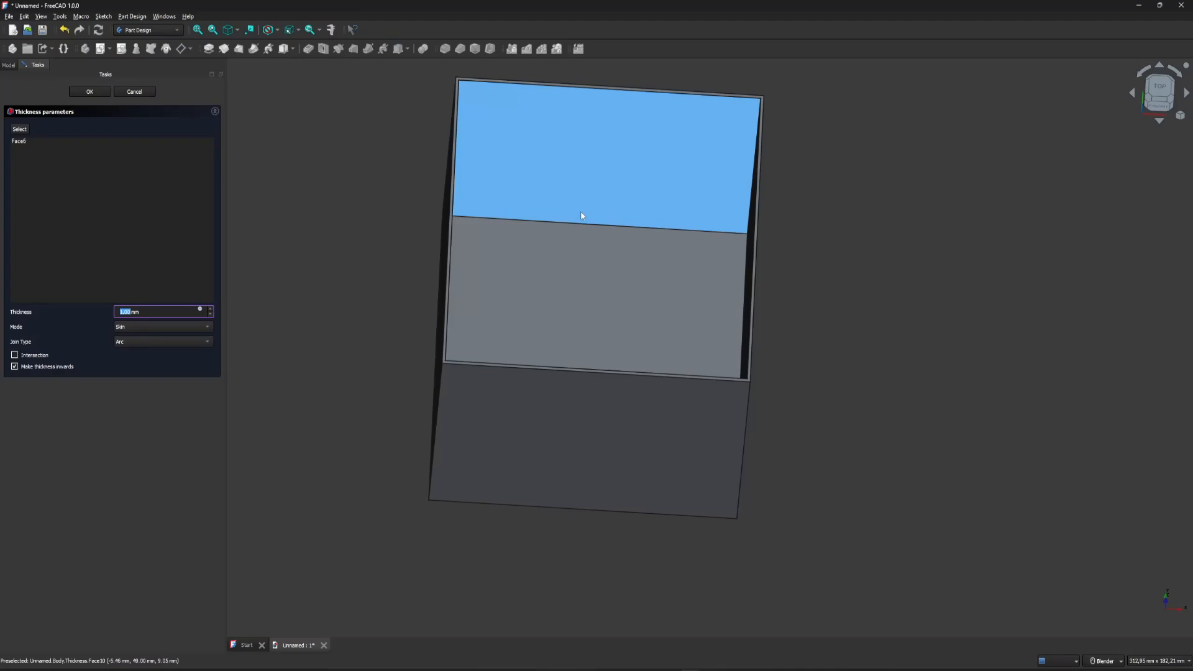
scroll(441, 333, up, 3)
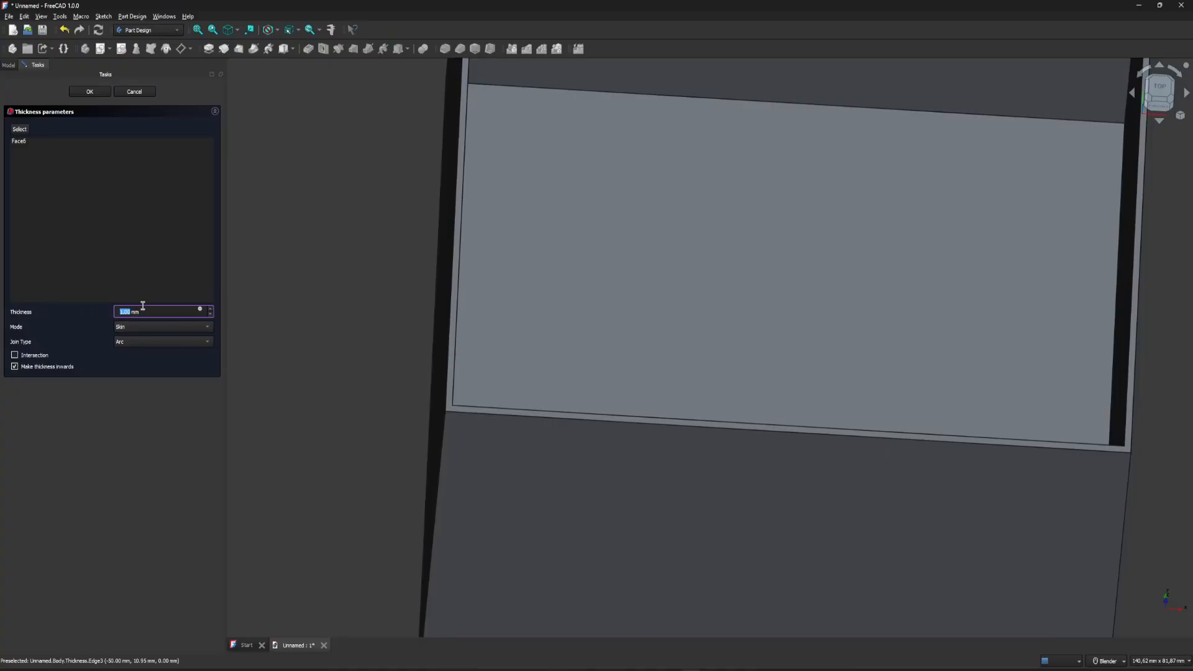
scroll(147, 311, up, 1)
text(5)
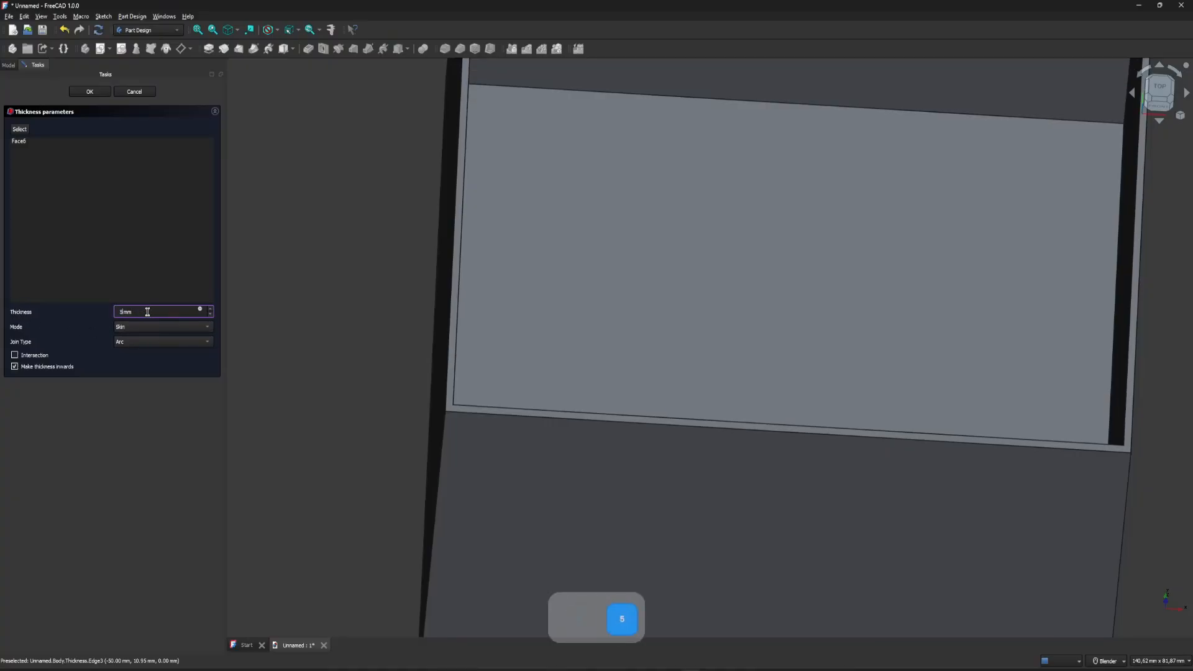
click(151, 416)
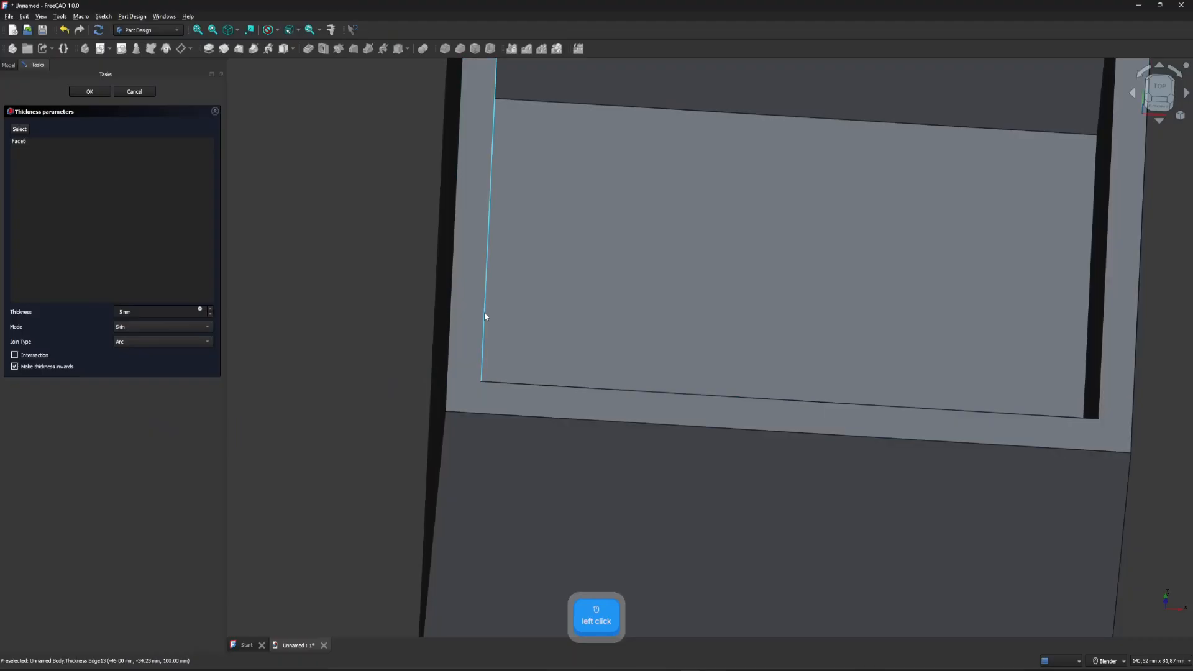
click(90, 91)
scroll(486, 189, down, 4)
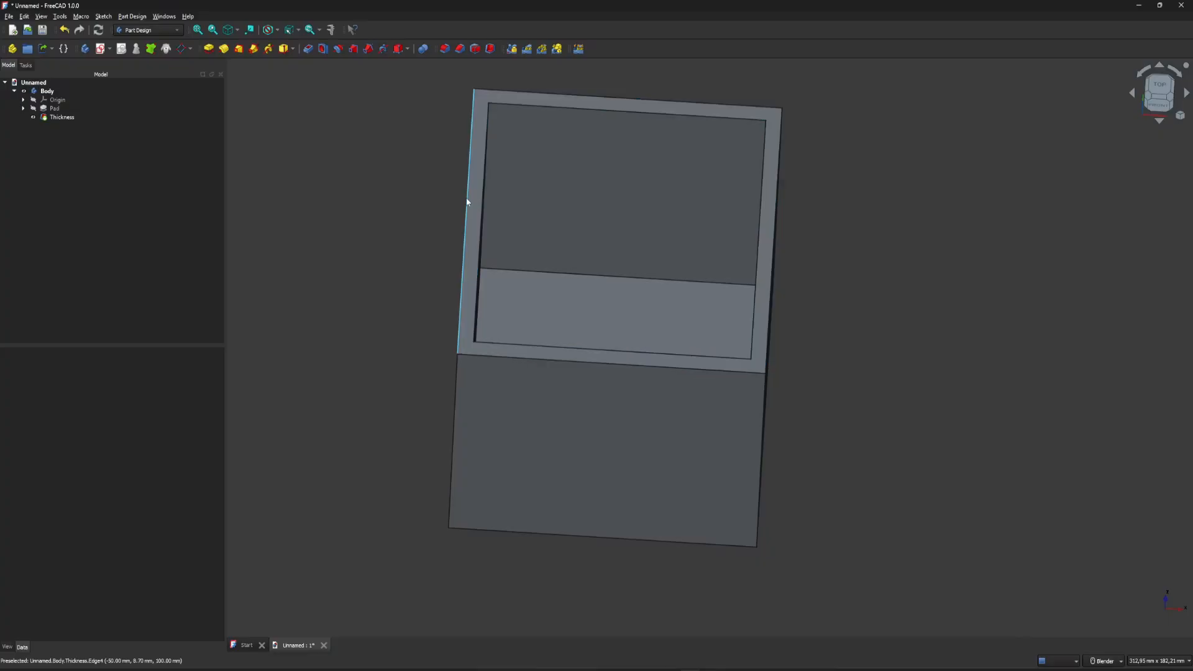
middle_drag(467, 201, 523, 129)
scroll(523, 130, up, 1)
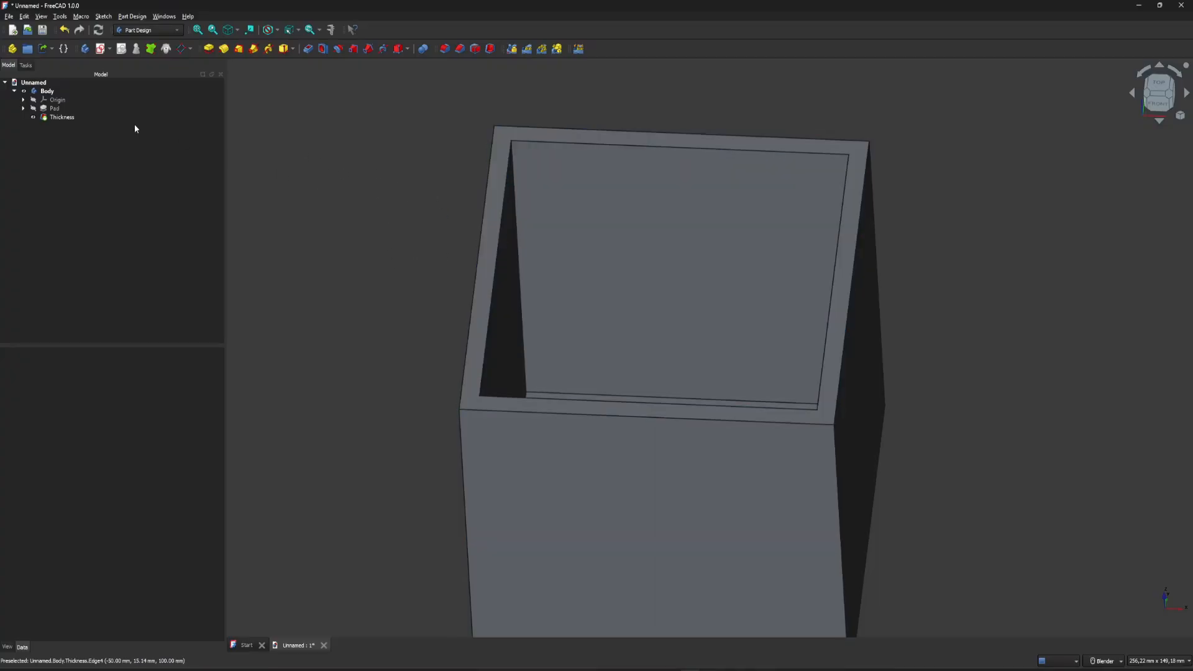
Rename the body containing the hollowed cube as Box.
click(50, 92)
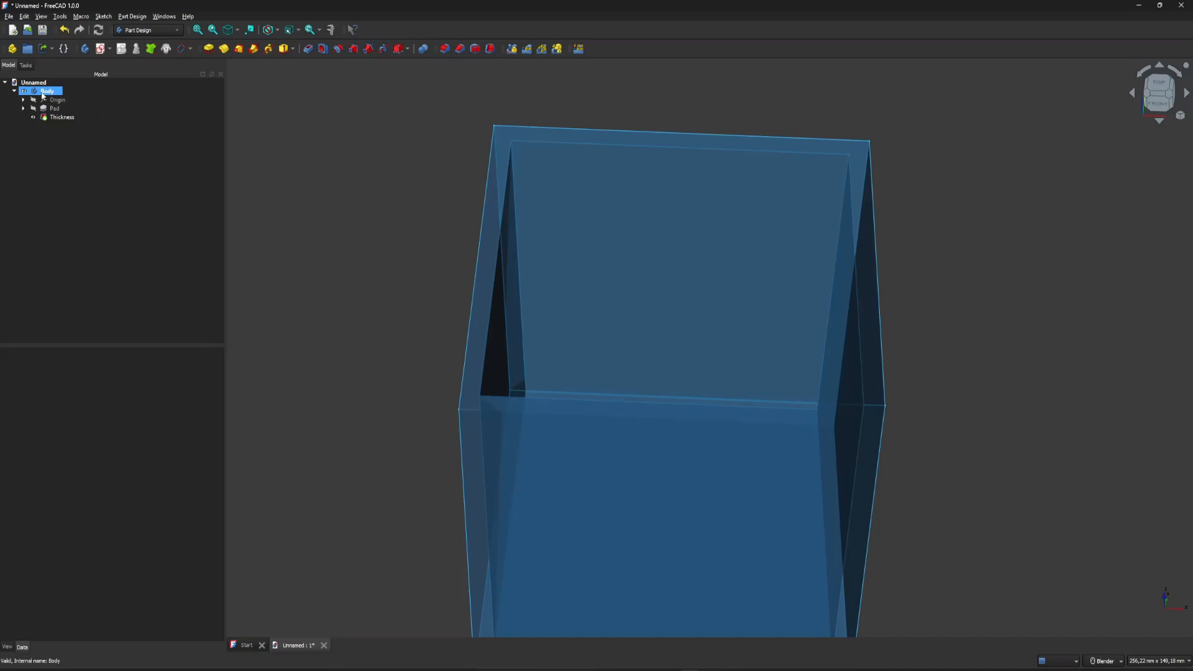
right_click(43, 94)
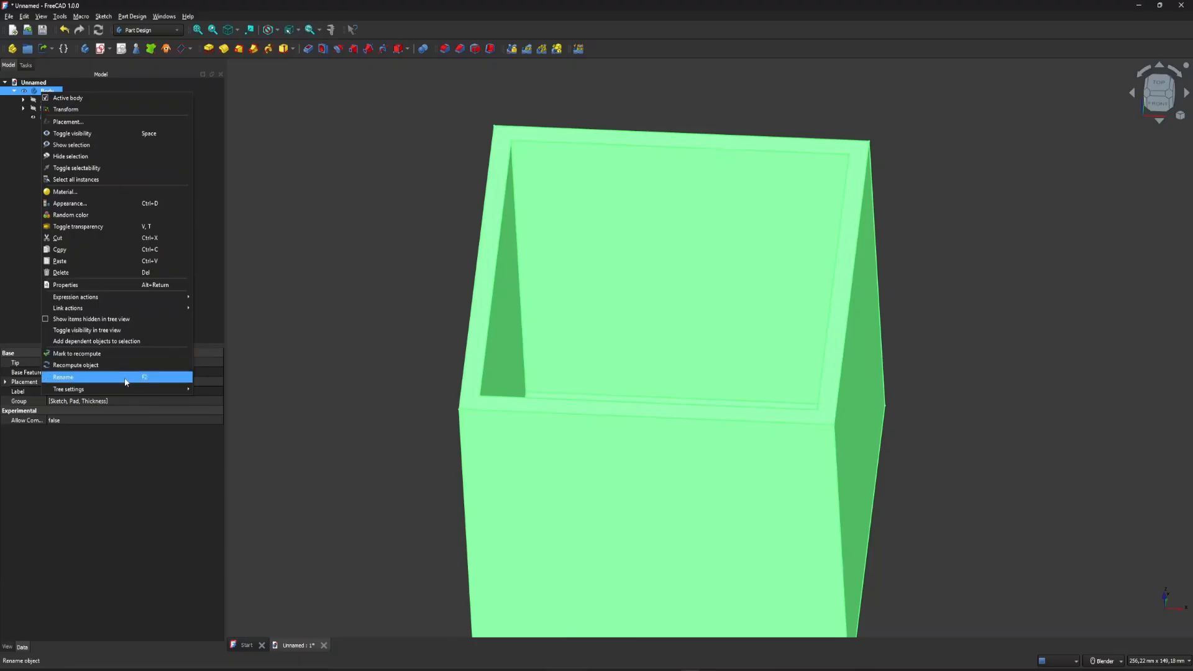
right_click(38, 93)
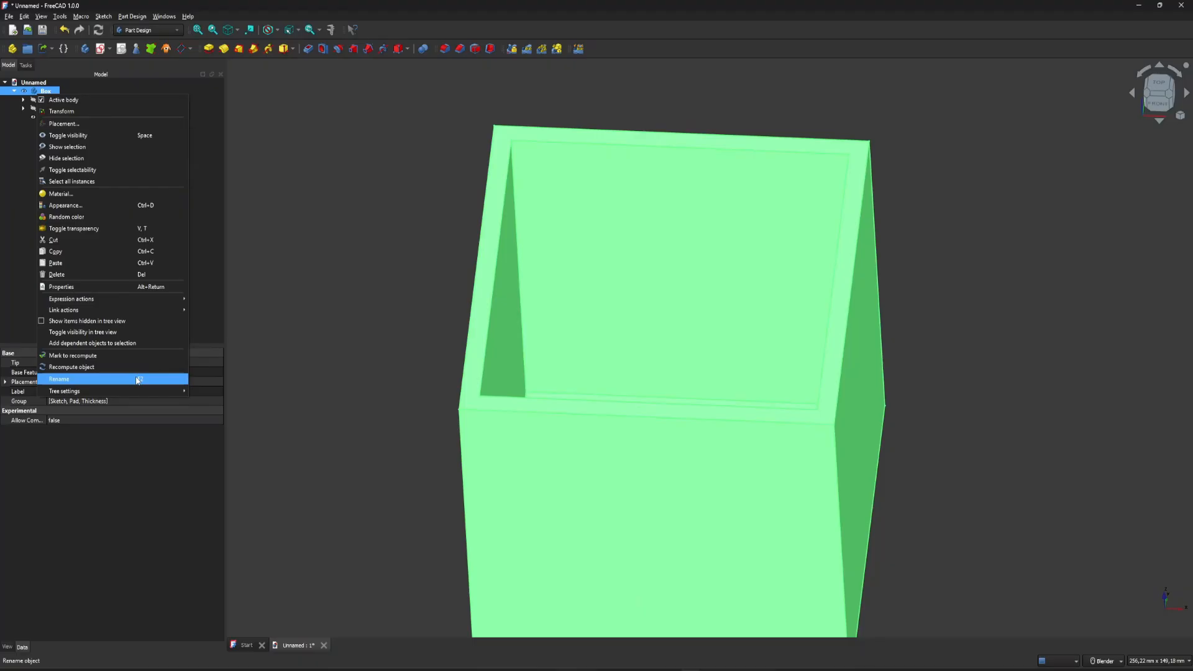
click(3, 226)
click(46, 92)
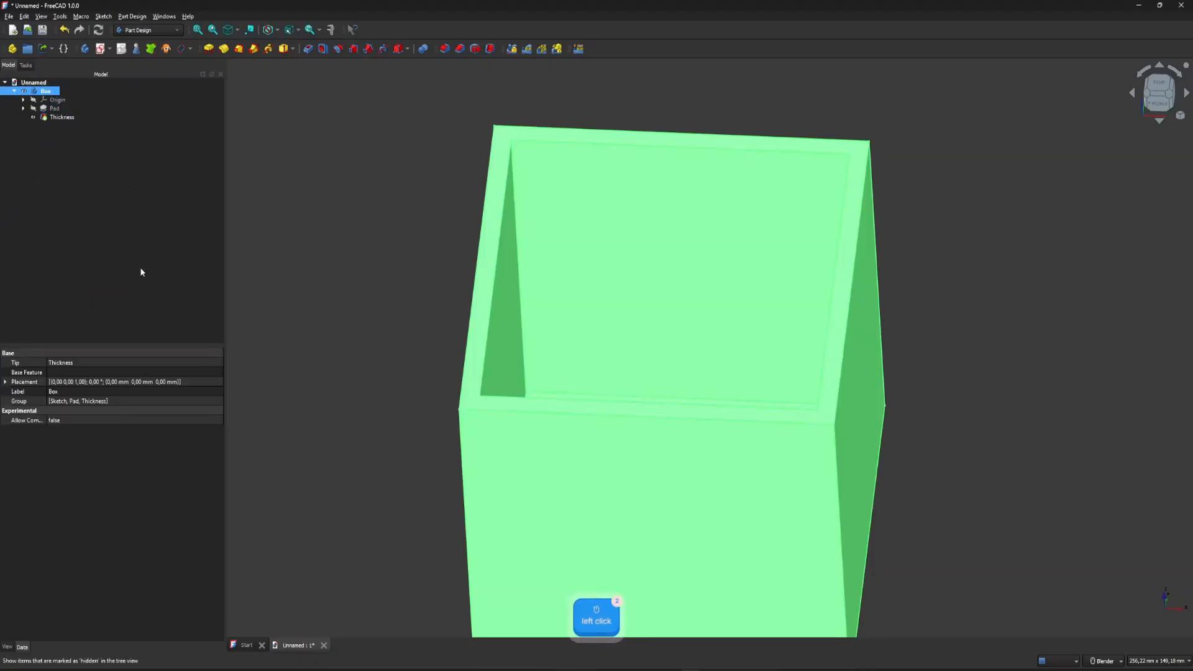
key(F2)
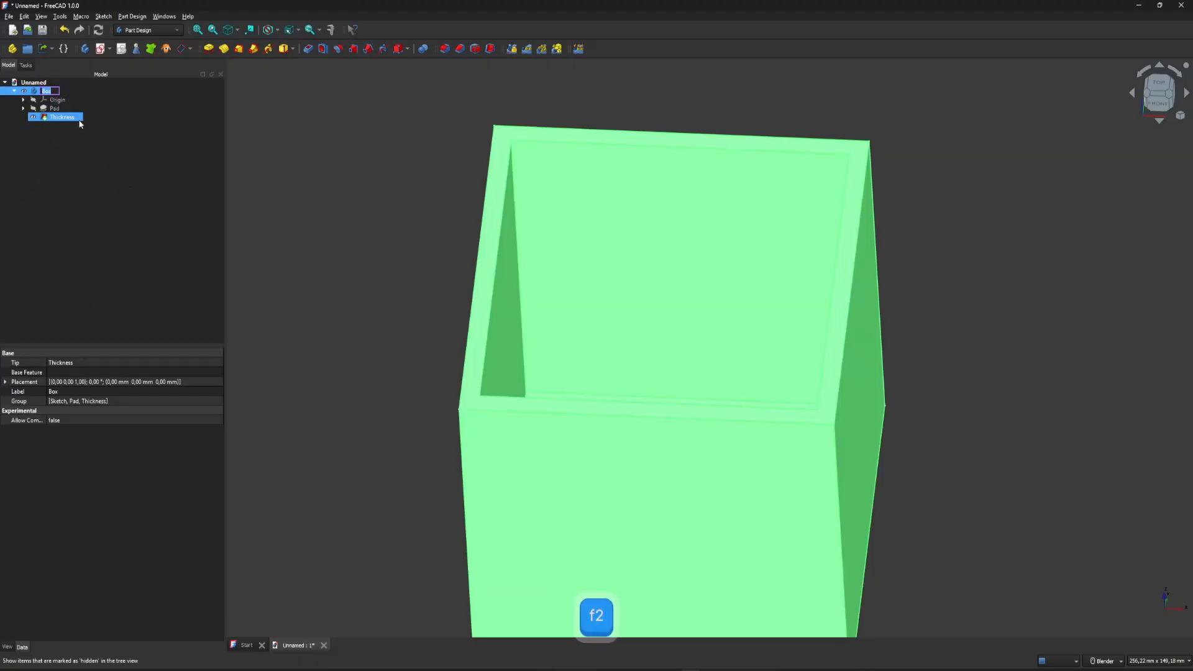
key(Return)
click(85, 200)
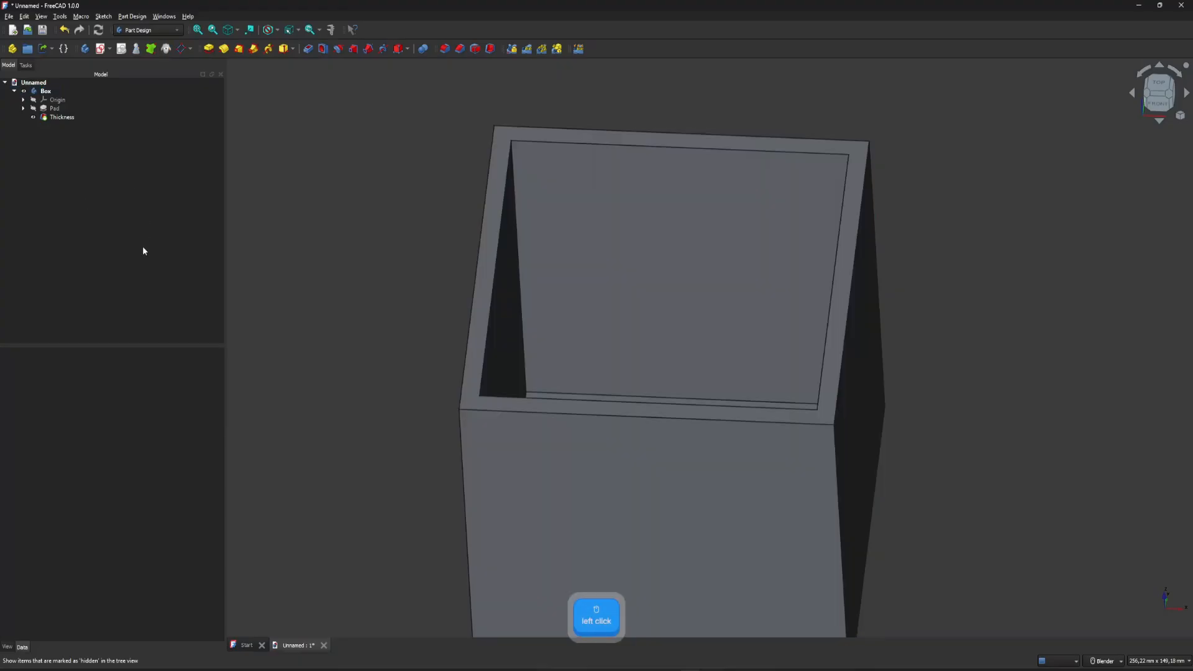
Create a second body in the document and name it Lid.
click(85, 49)
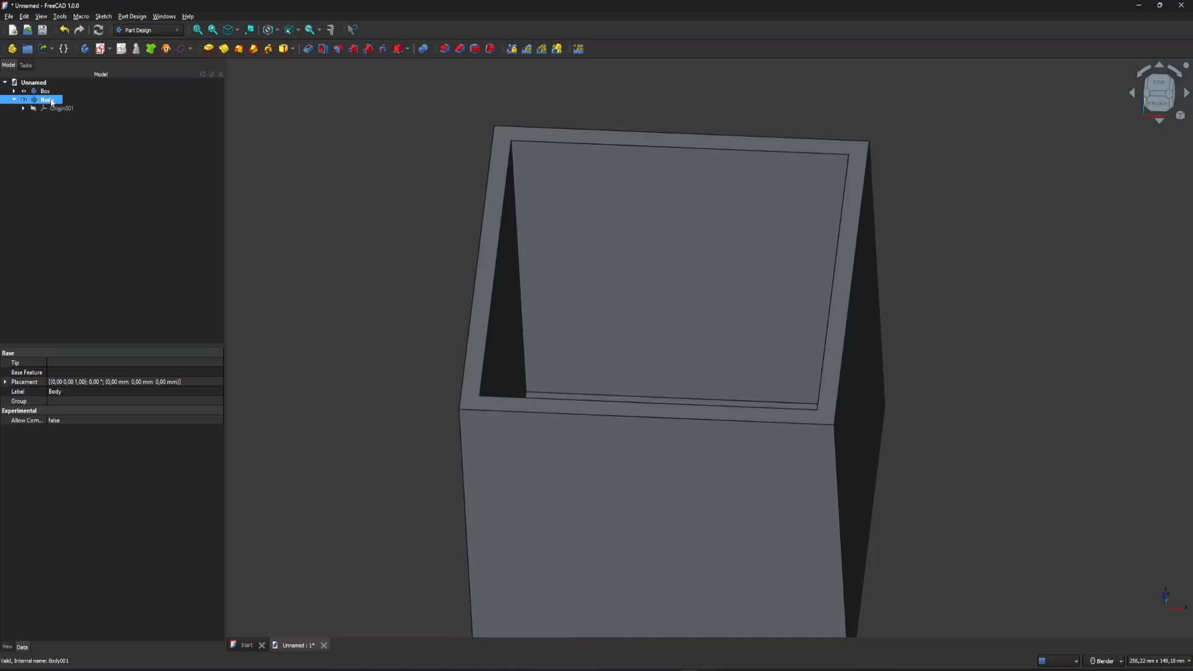
key(F2)
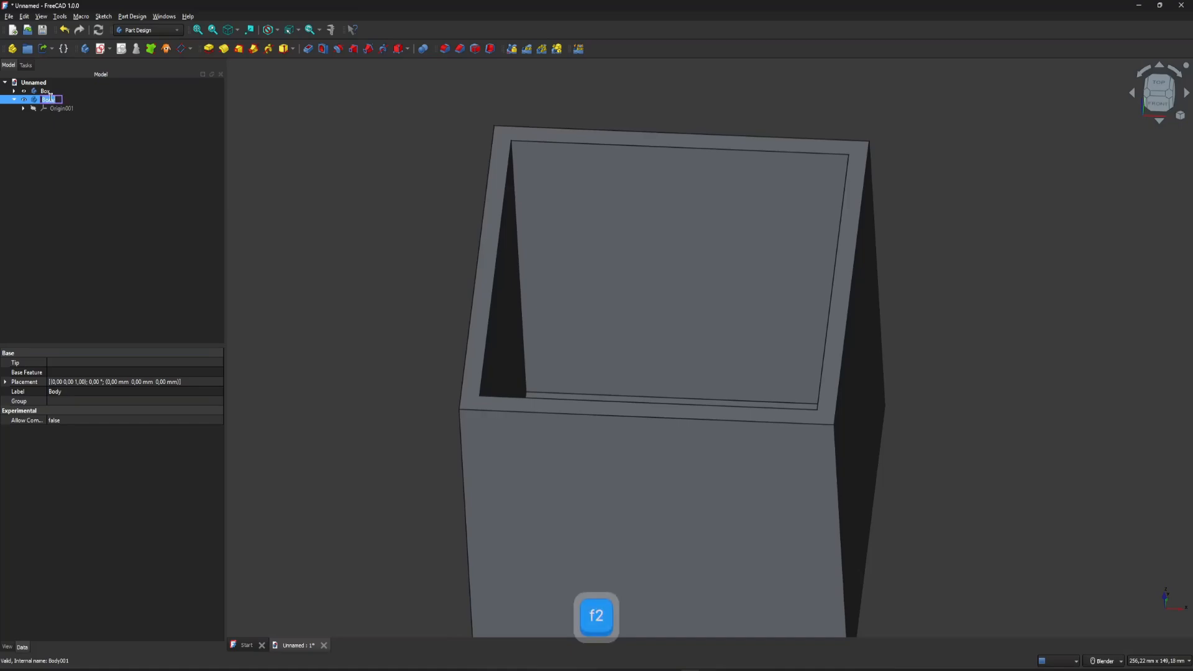
text(Lid)
key(Return)
Hide the Box body and show the origin planes and axes of the Lid body.
scroll(498, 241, down, 3)
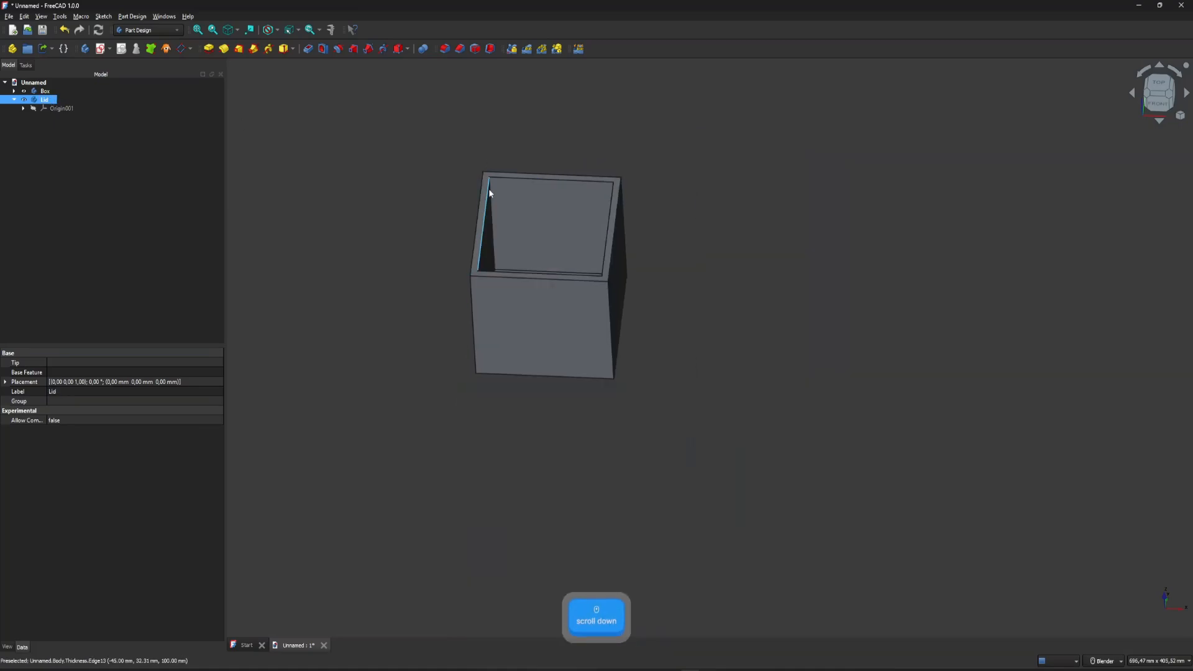
scroll(483, 200, up, 3)
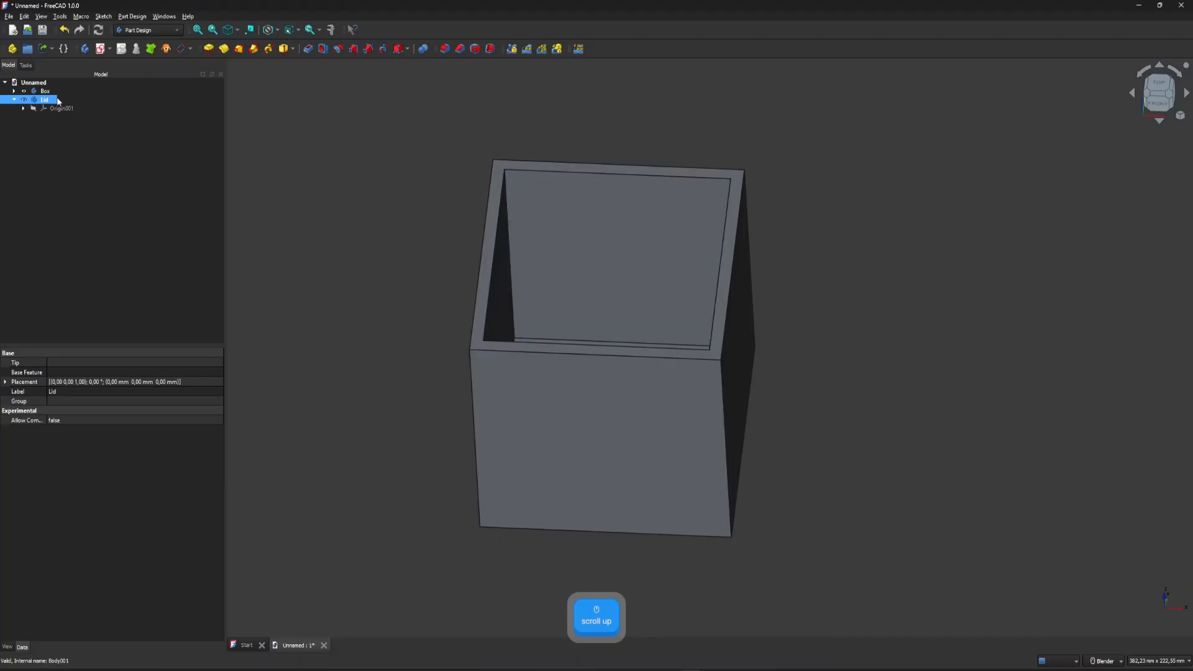
click(23, 91)
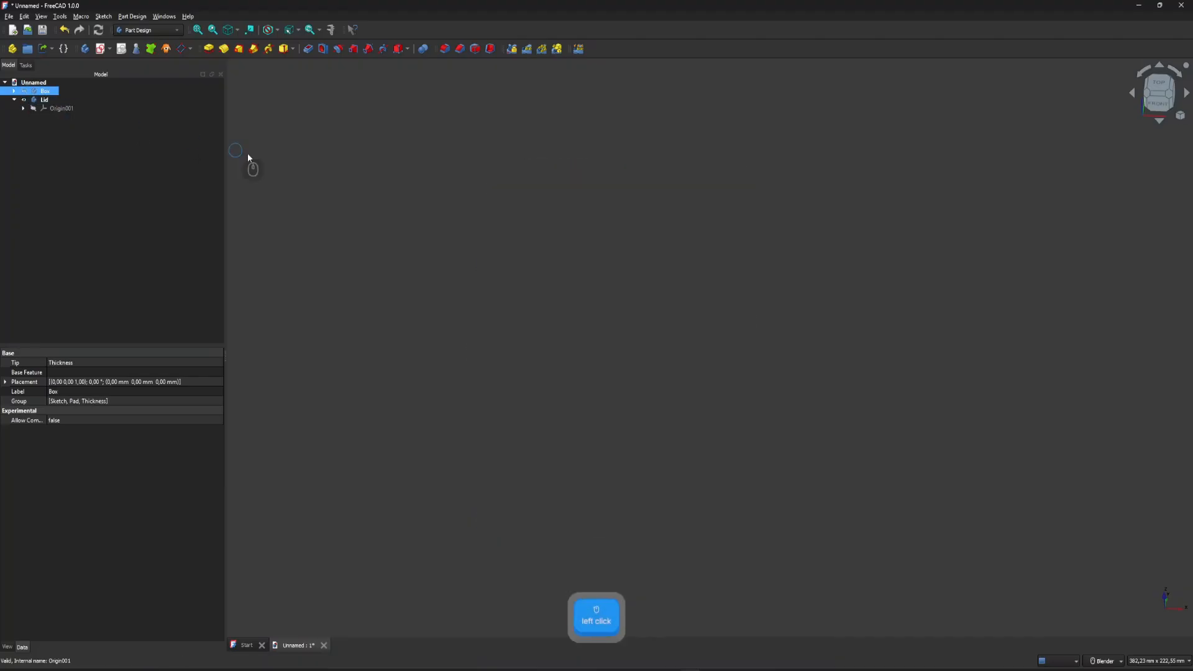
click(48, 109)
click(34, 108)
click(549, 308)
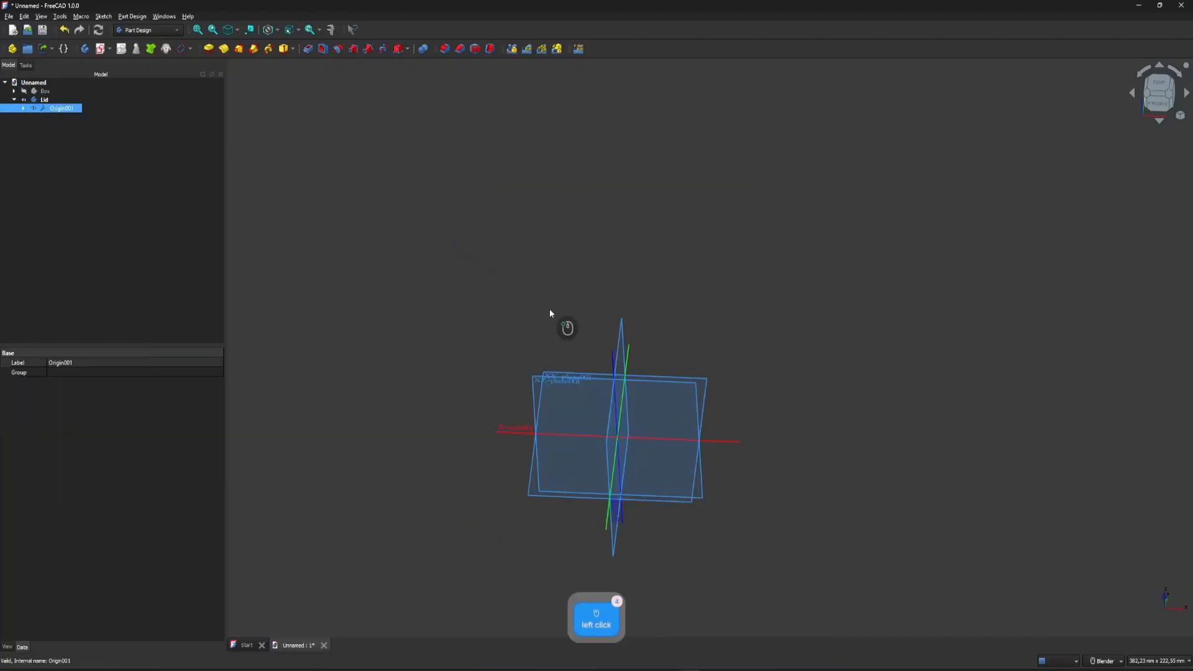
scroll(550, 404, up, 3)
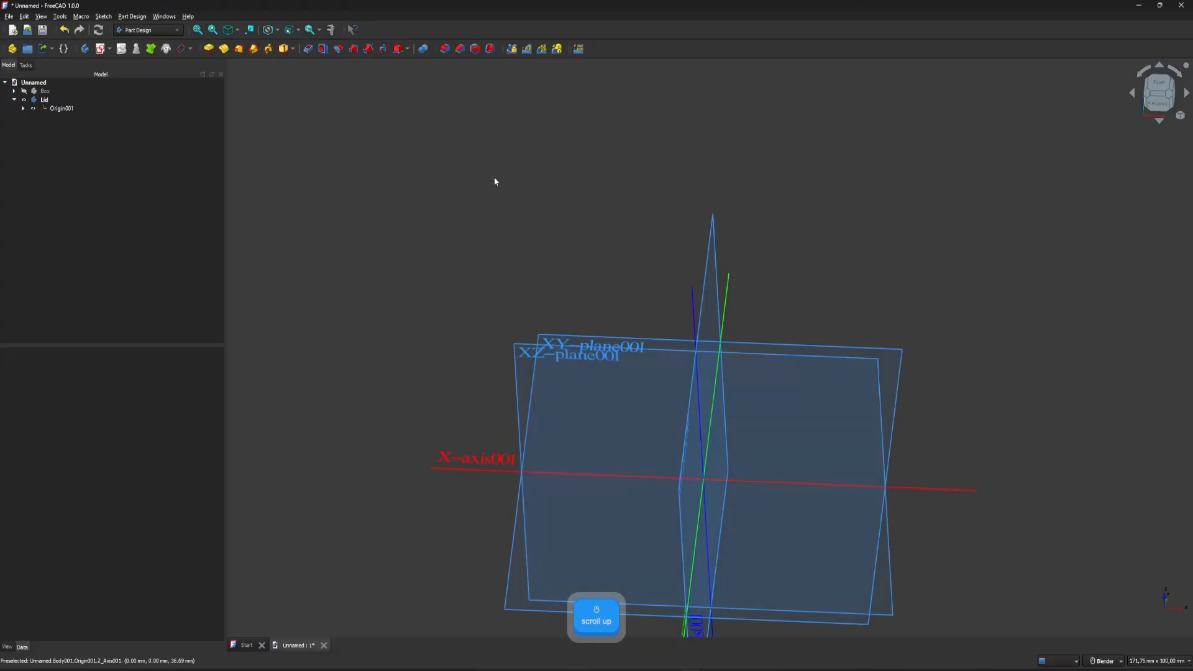
scroll(496, 180, down, 4)
scroll(505, 298, up, 2)
click(25, 92)
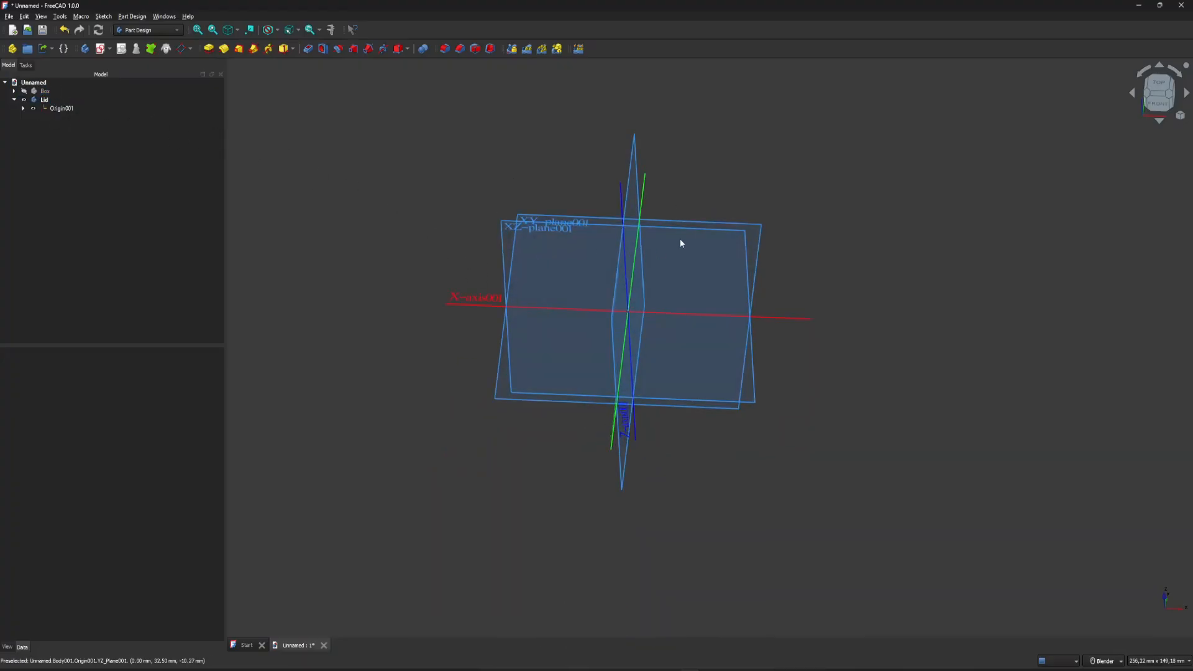
Start a sketch on the Lid body's XY plane and draw a 100 mm by 100 mm rectangle centred on the origin.
middle_drag(609, 248, 523, 202)
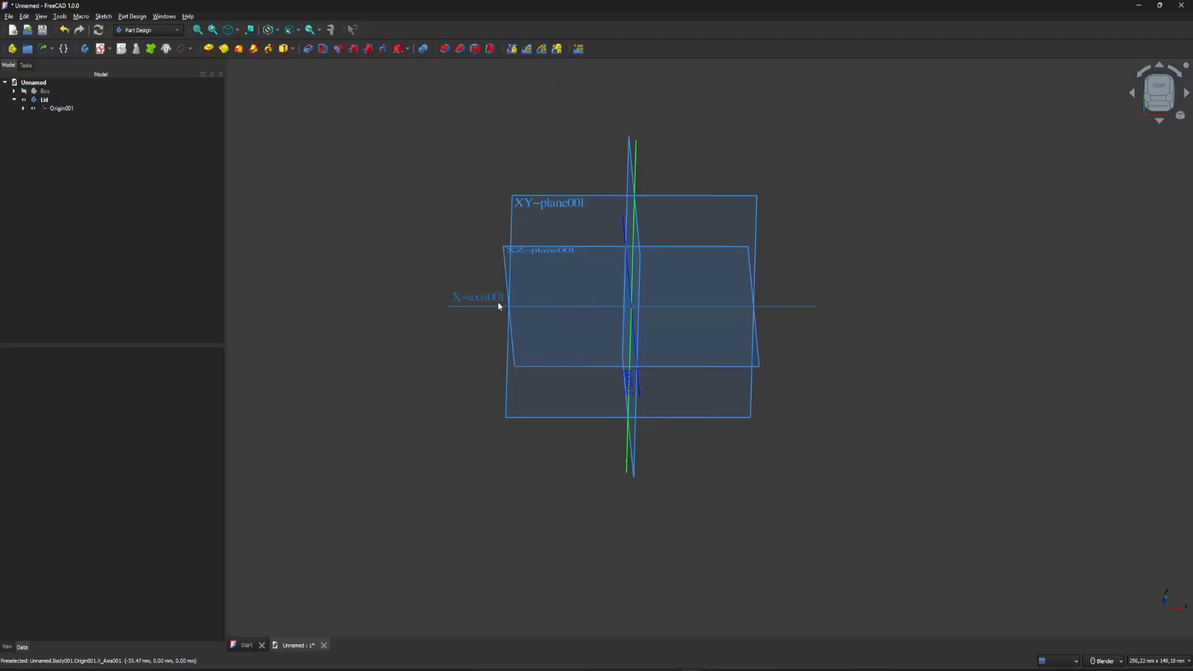
click(530, 205)
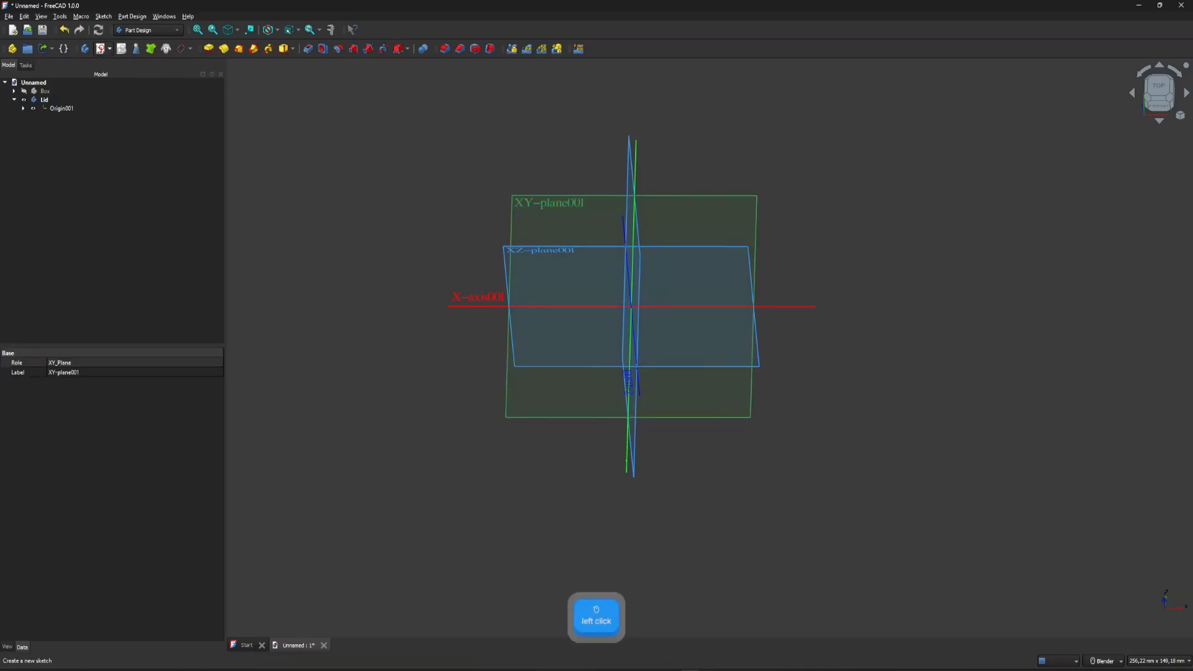
click(100, 49)
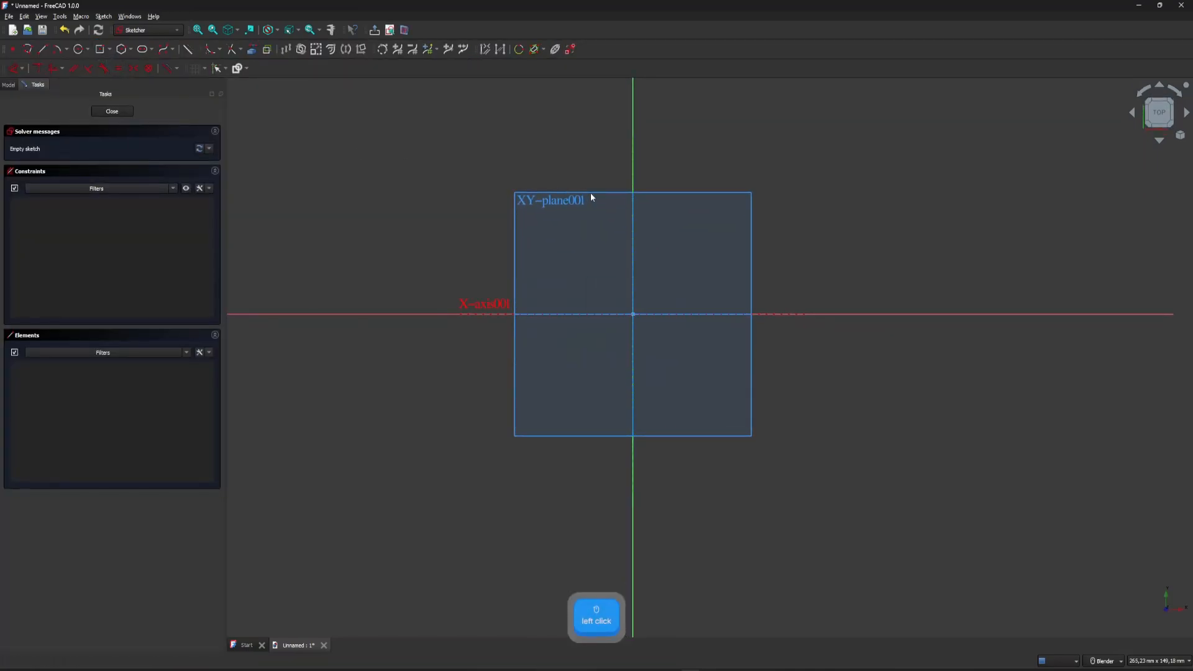
click(99, 53)
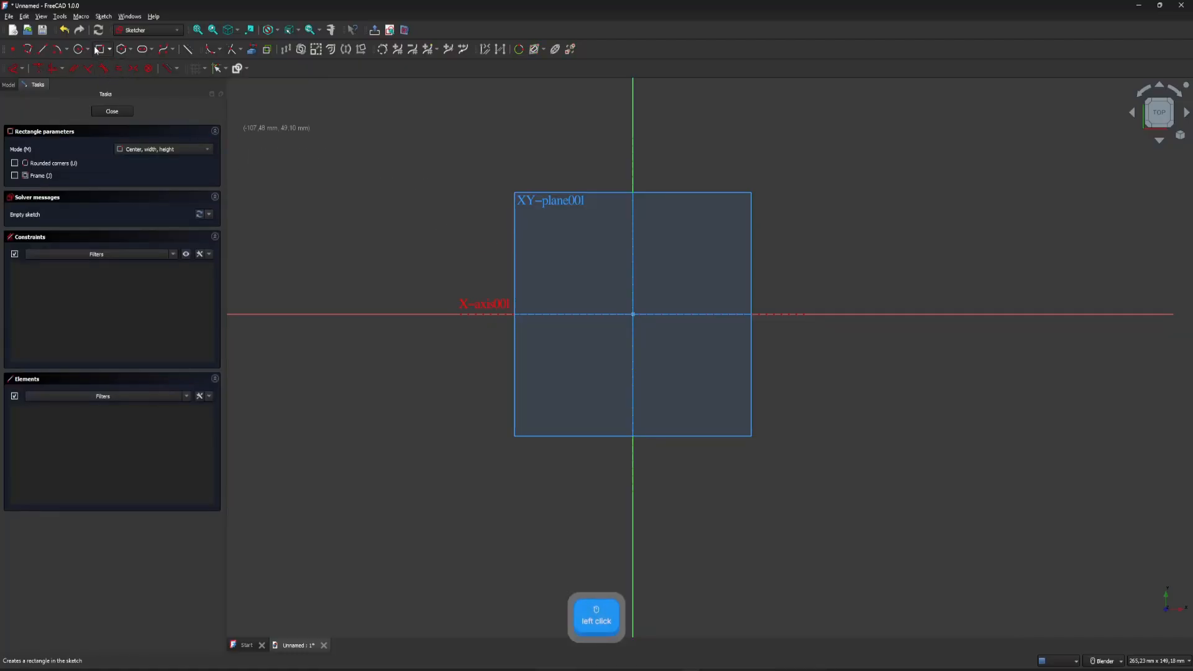
click(632, 314)
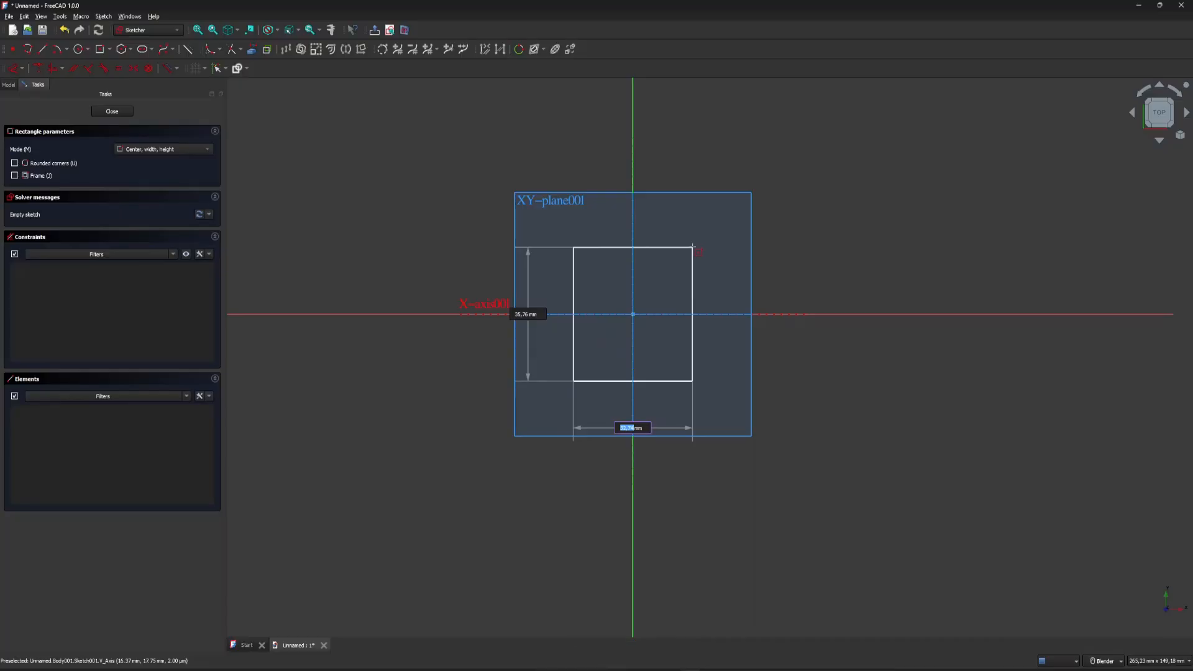
text(100)
key(Return)
text(100)
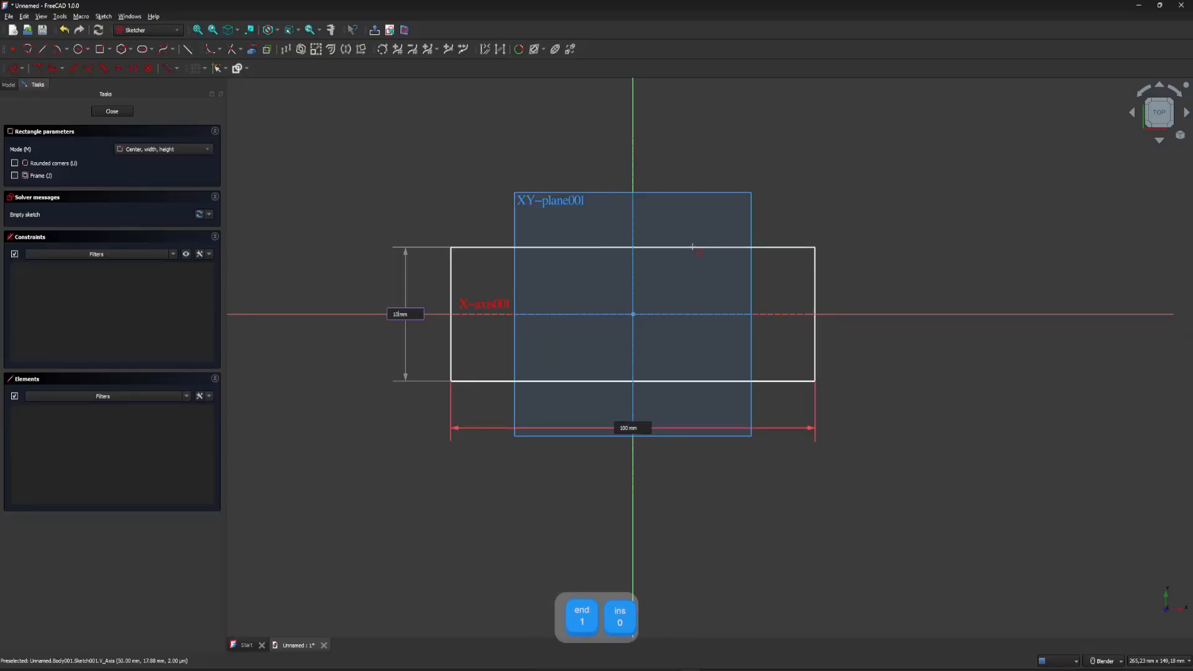
key(Return)
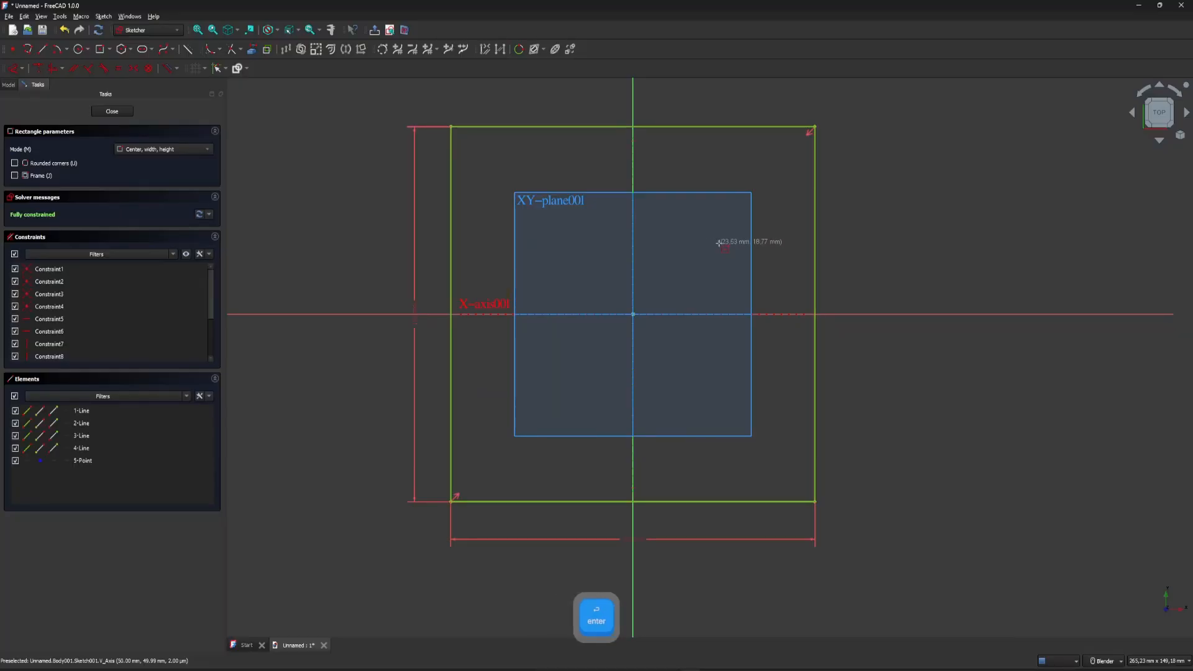
right_click(706, 240)
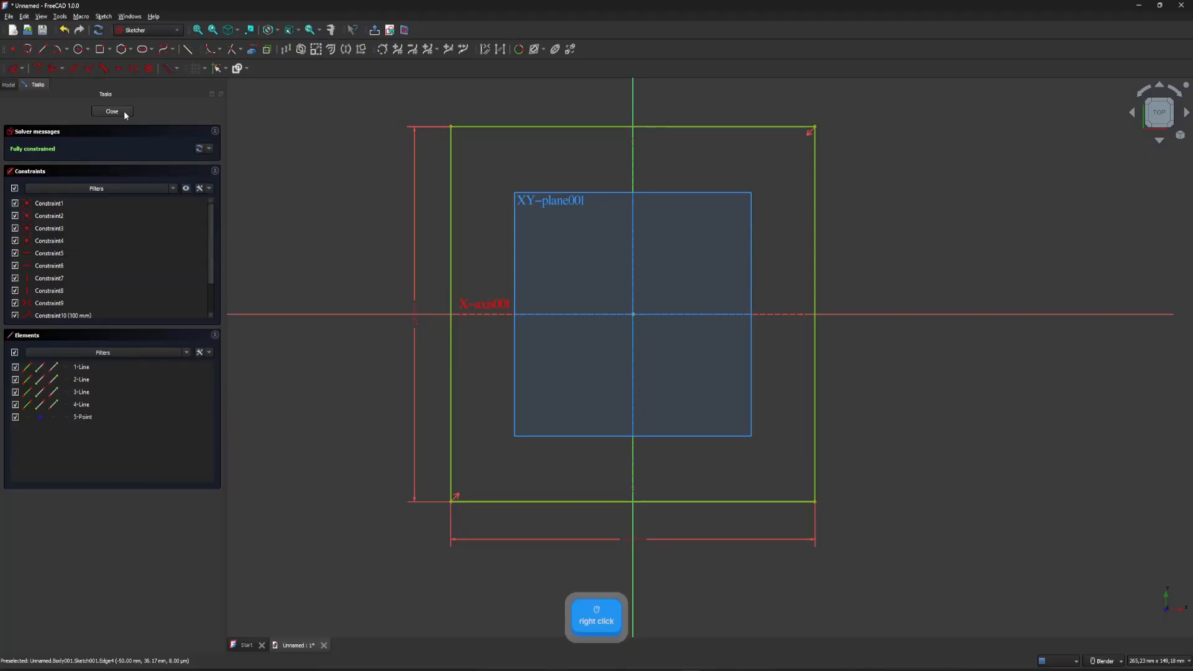
Finish the 100 mm square sketch, pad it 10 mm, and hide the Lid body's origin planes and axes.
click(112, 111)
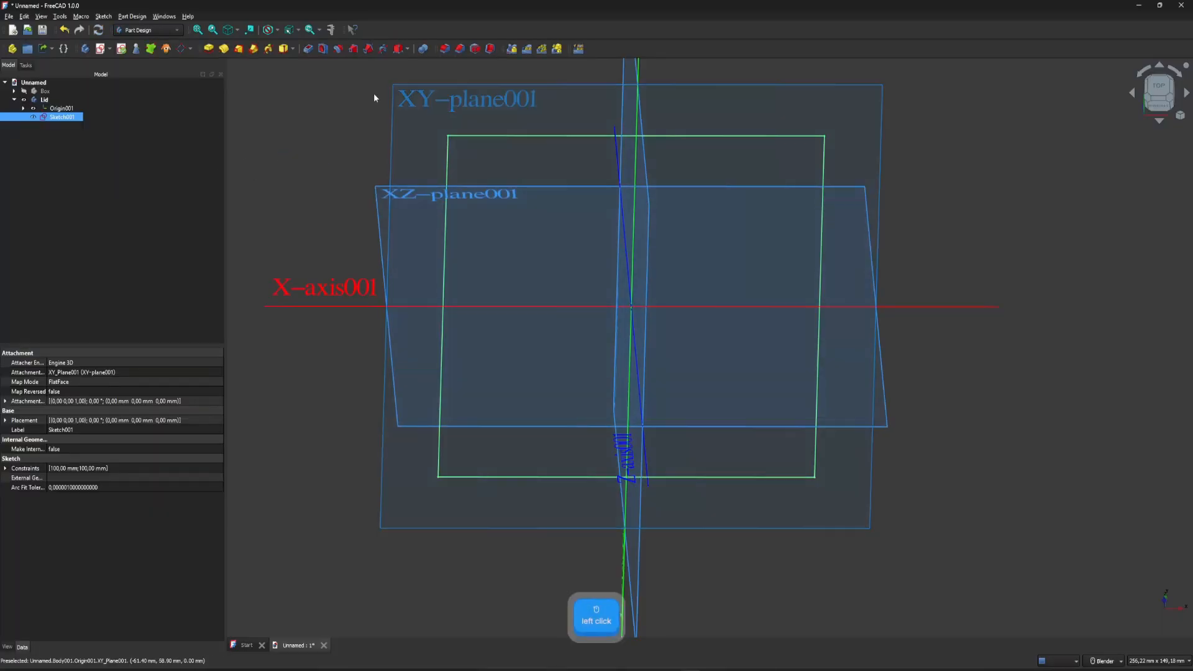
click(209, 49)
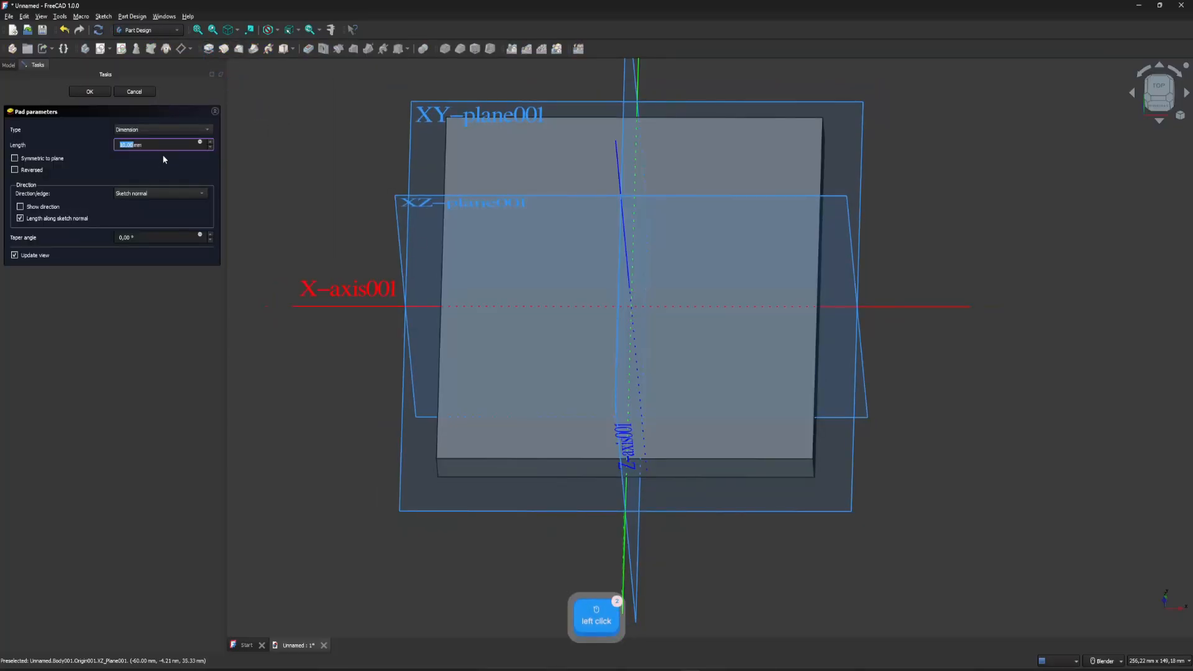
click(90, 91)
middle_drag(643, 363, 655, 212)
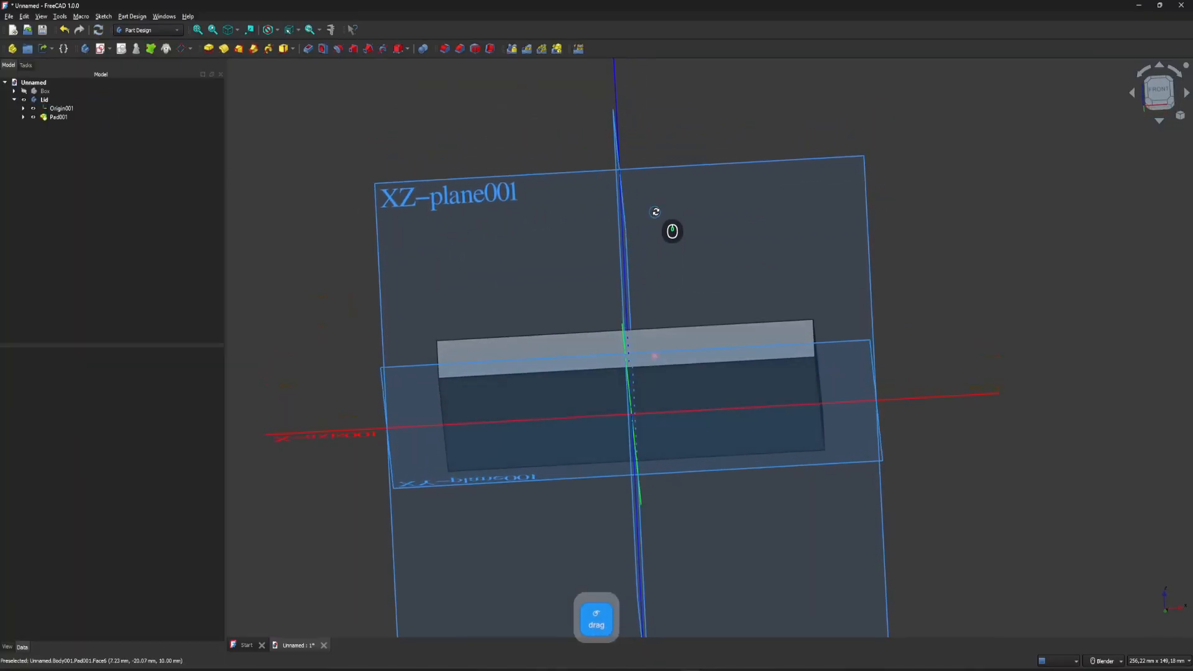
click(33, 110)
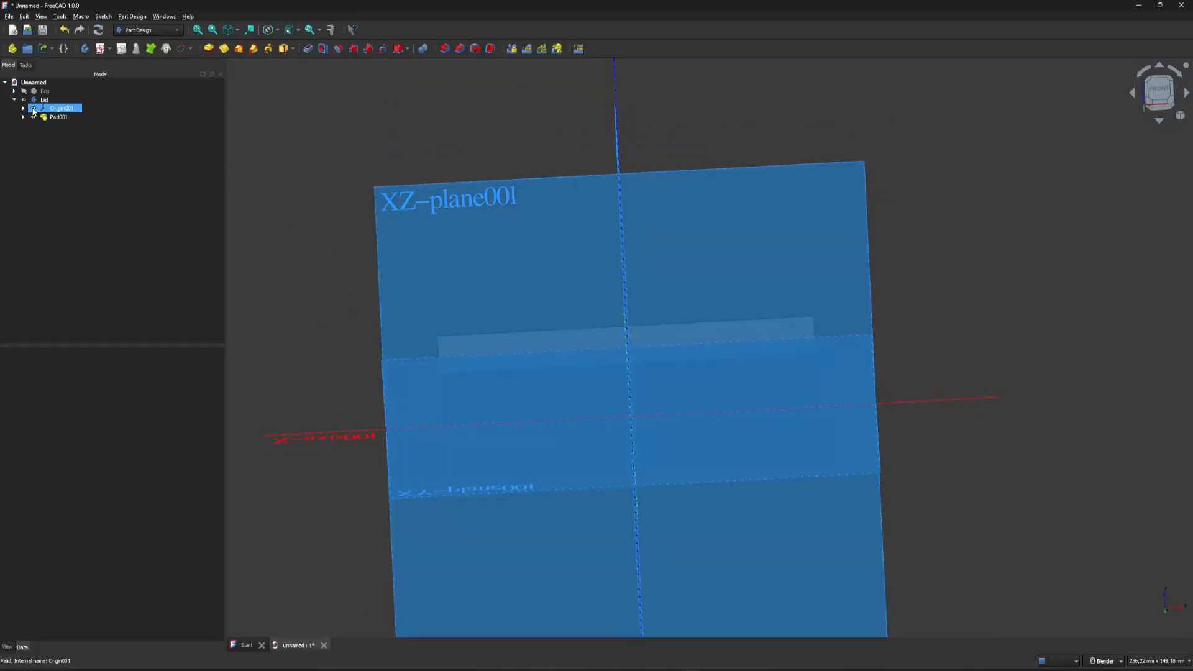
click(34, 110)
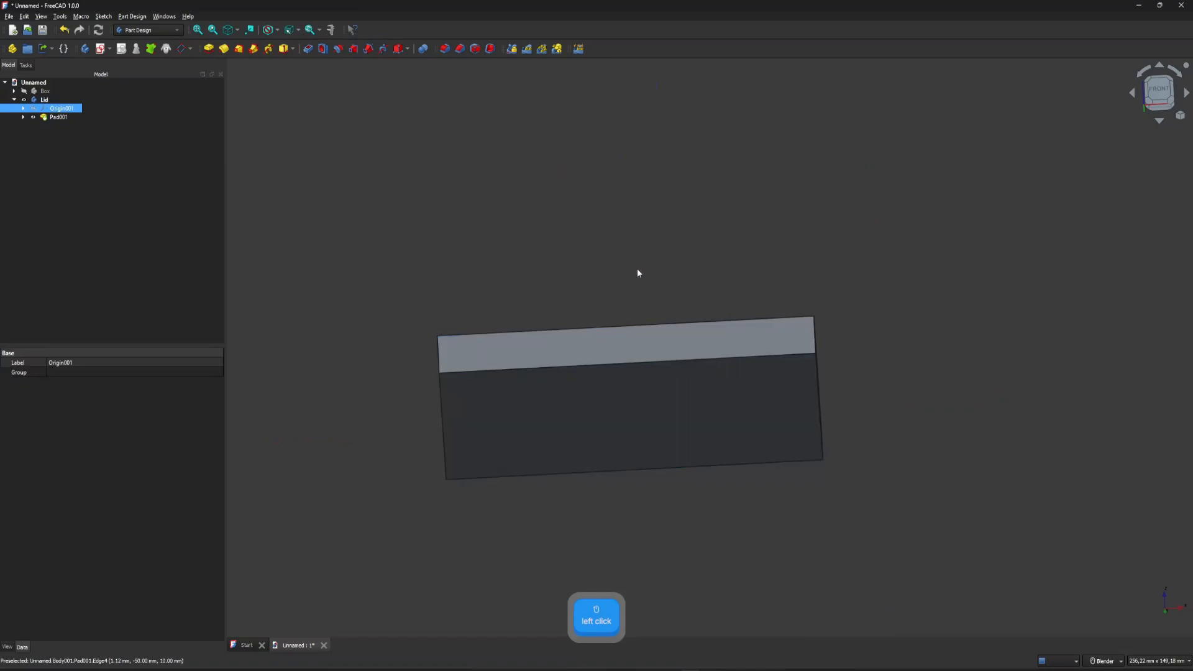
Start a sketch on the underside of the lid plate and draw an 89 mm by 89 mm rectangle centred on the origin.
middle_drag(555, 288, 562, 257)
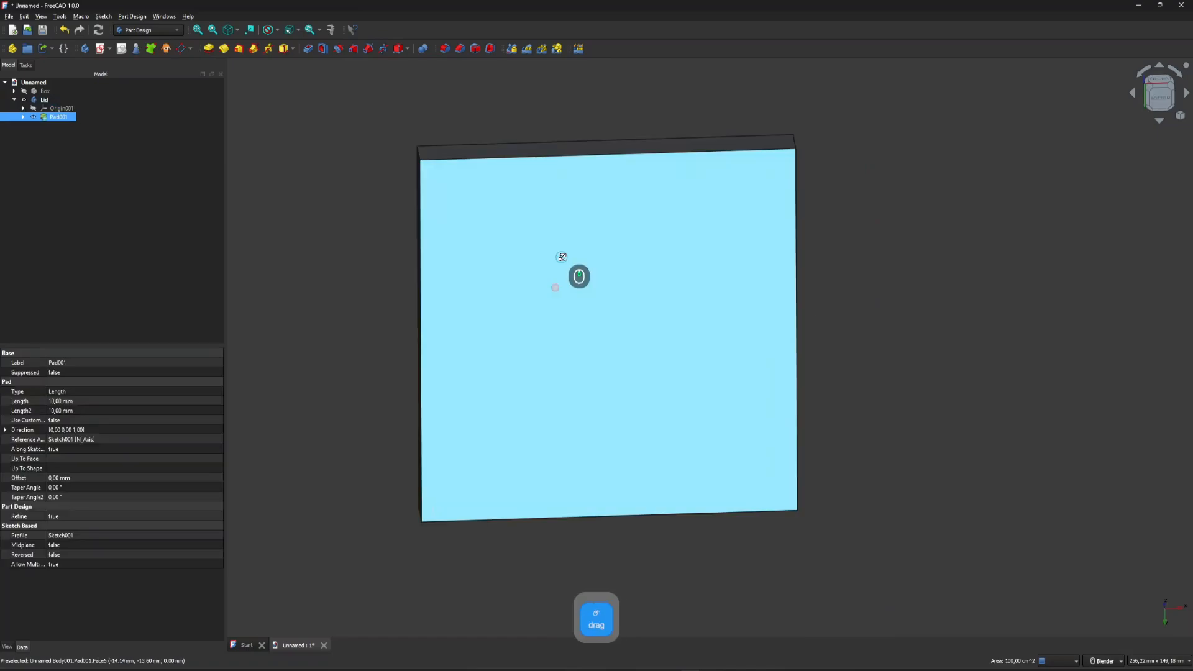
click(567, 282)
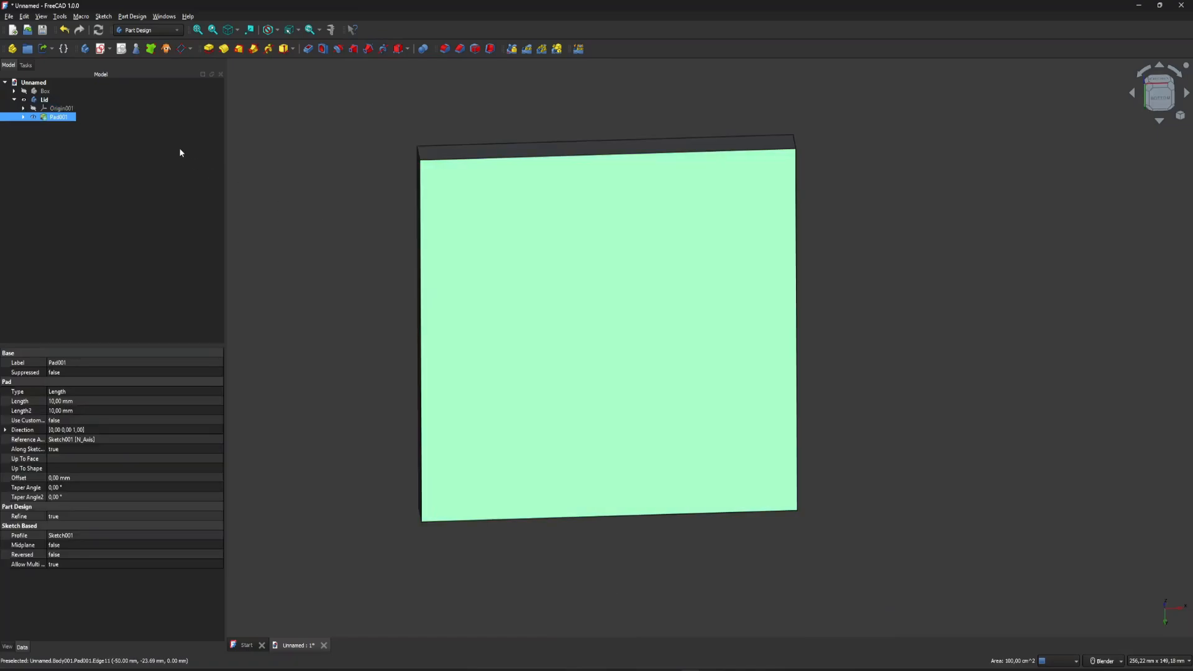
click(100, 49)
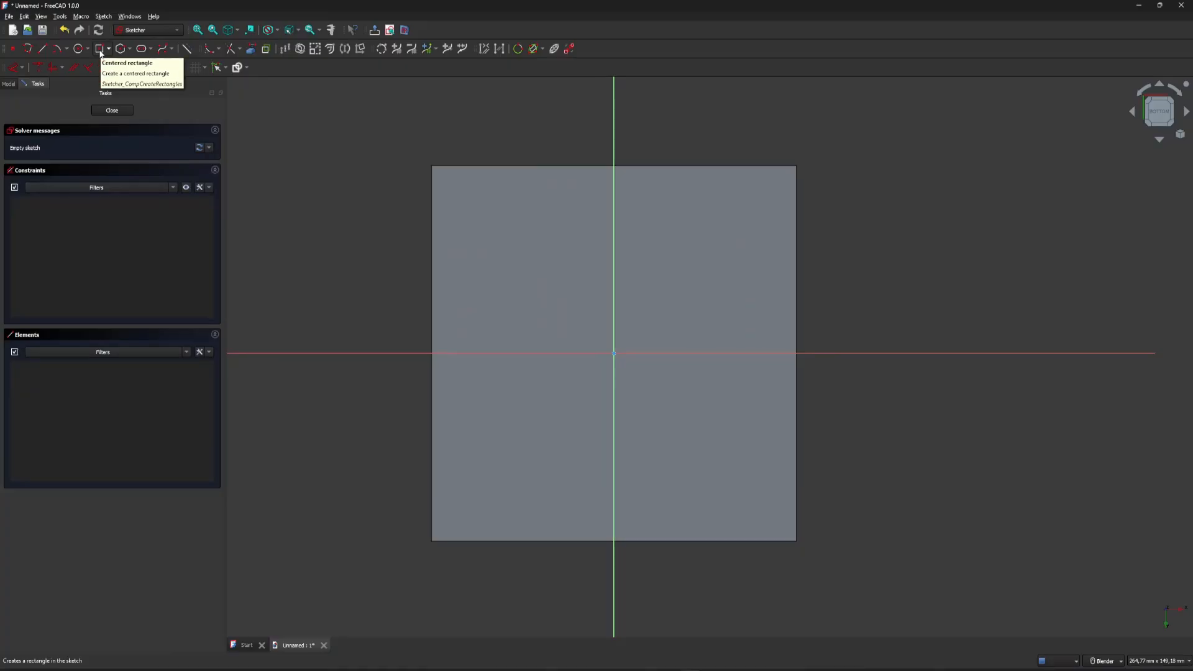
click(100, 51)
click(613, 354)
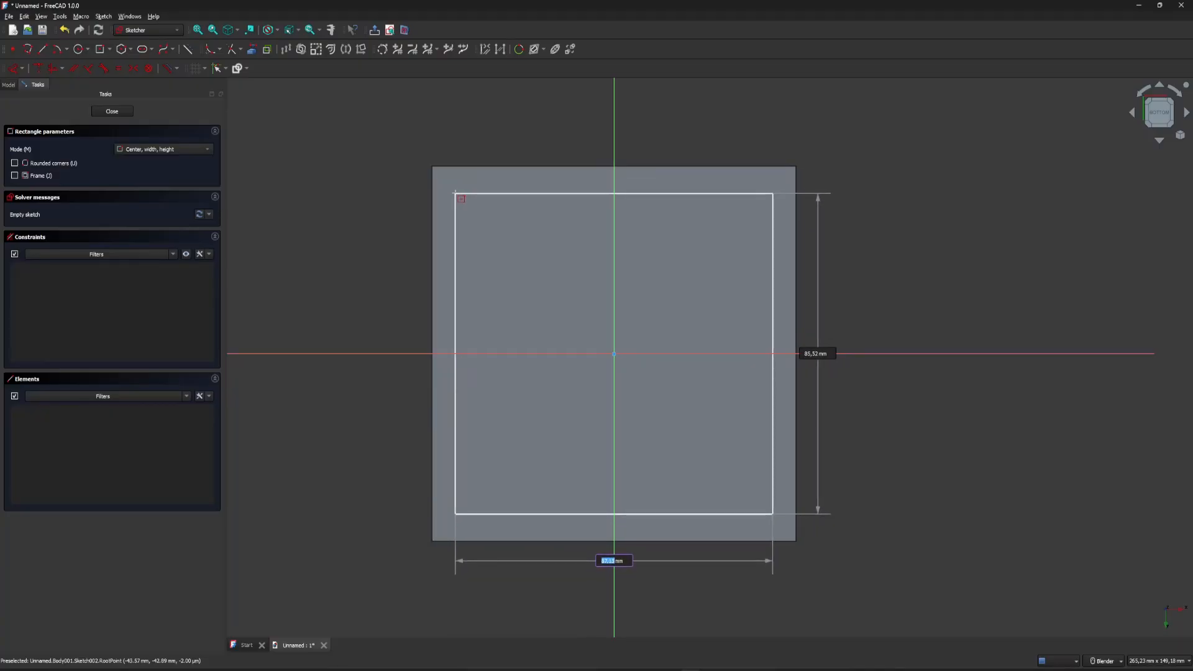
text(89)
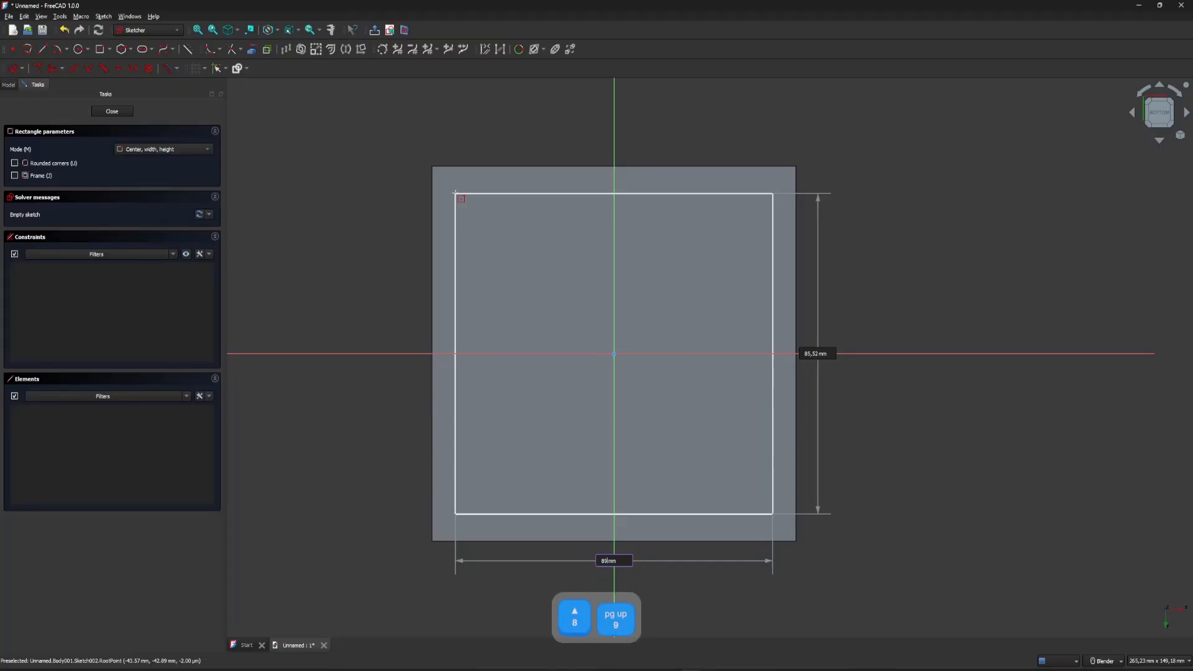
key(Tab)
text(89)
key(Return)
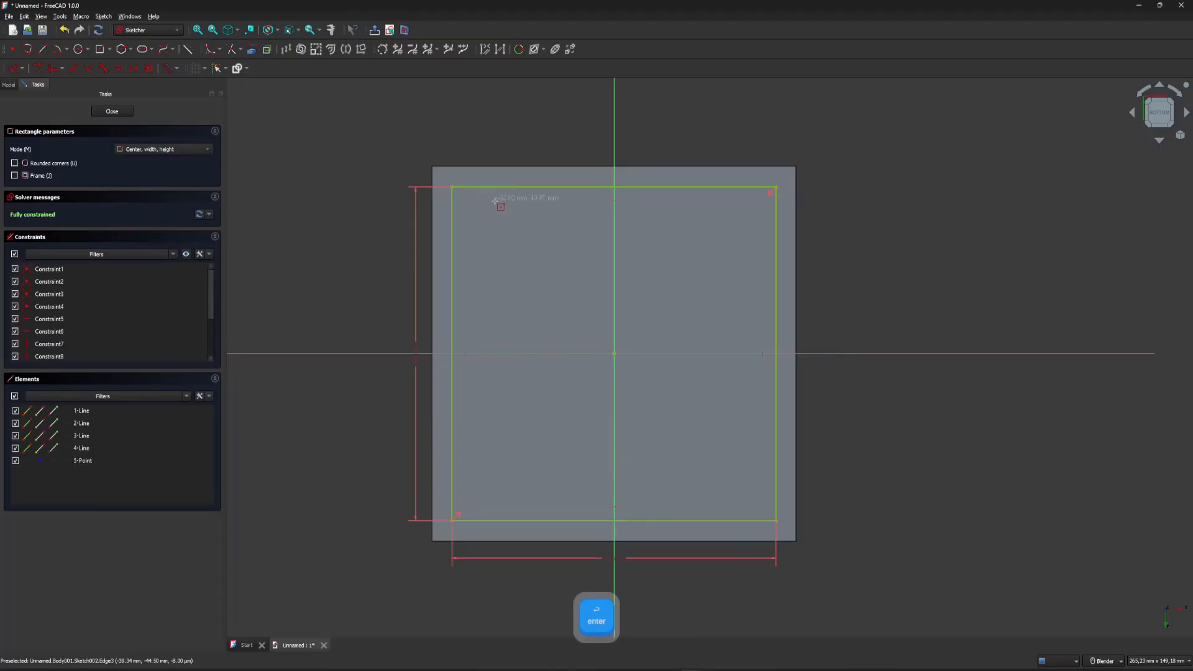
key(Escape)
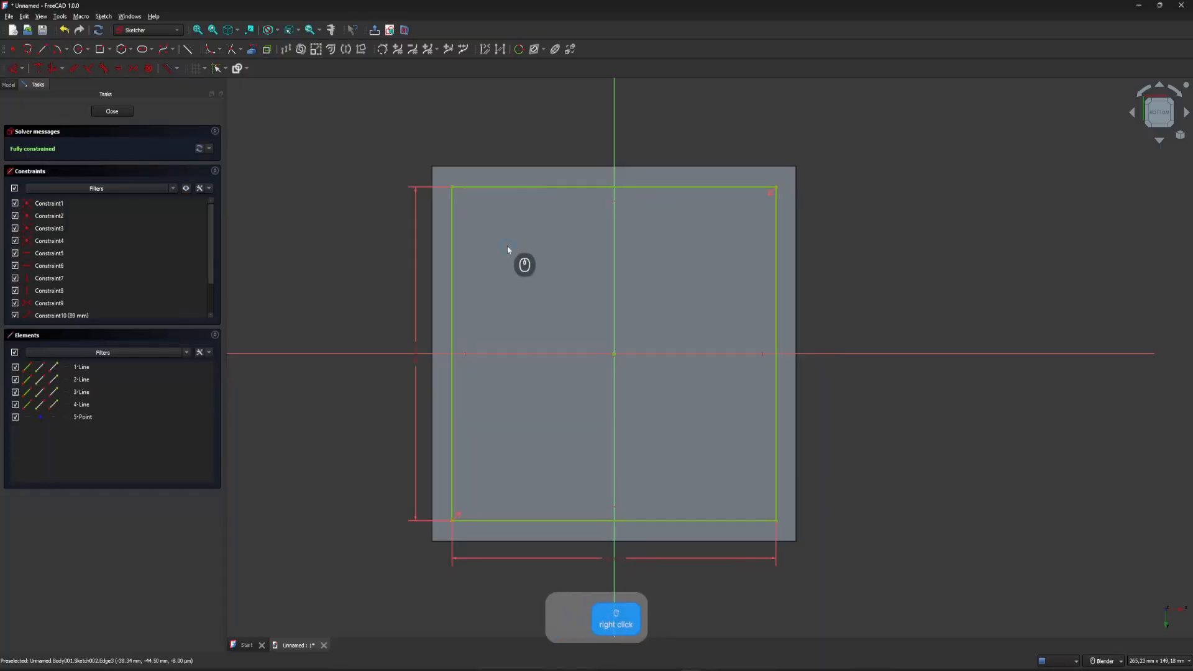
Finish the 89 mm square sketch and pad it 10 mm to form the lid's inner lip.
click(102, 111)
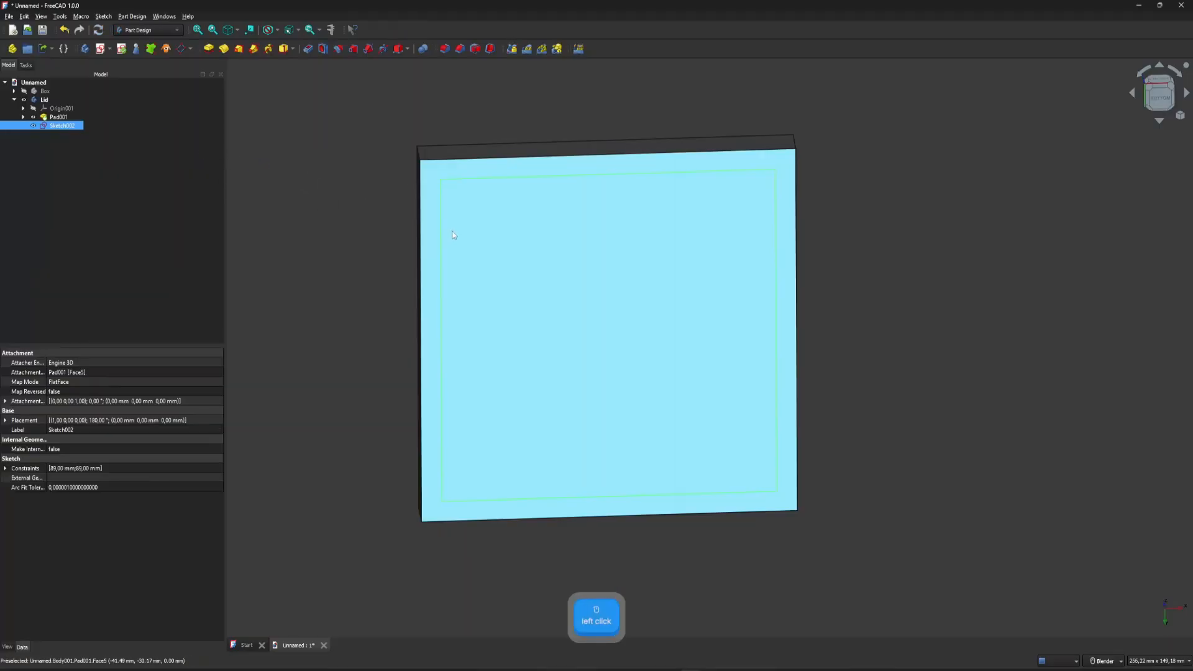
click(13, 49)
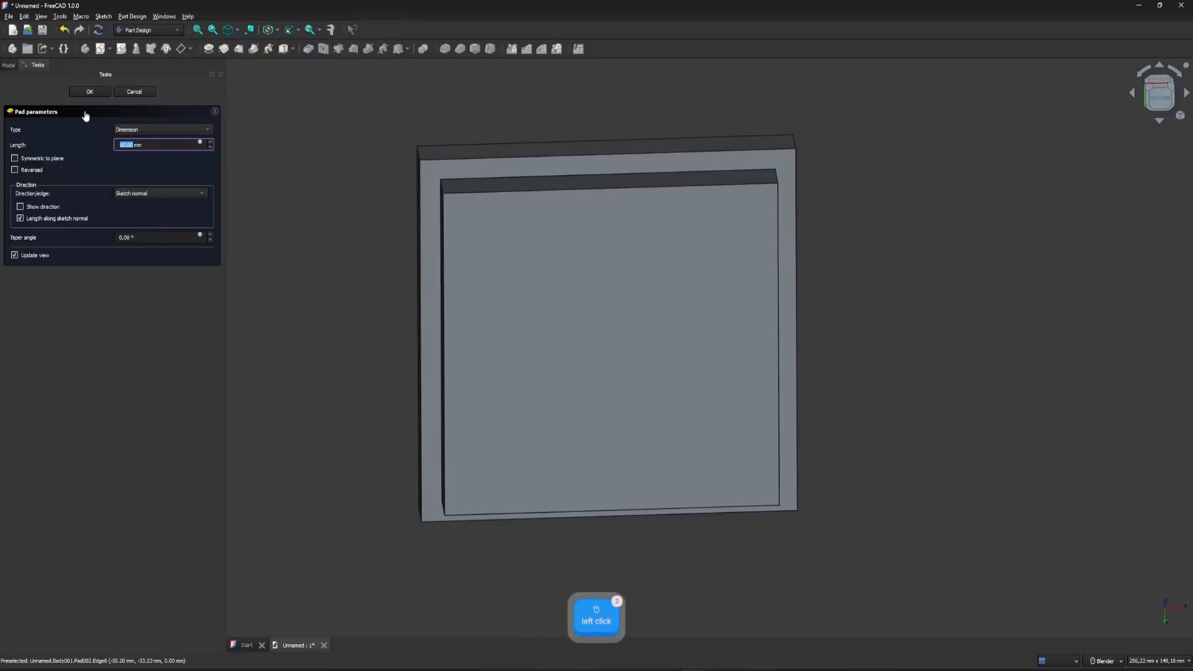
click(87, 92)
middle_drag(628, 189, 642, 354)
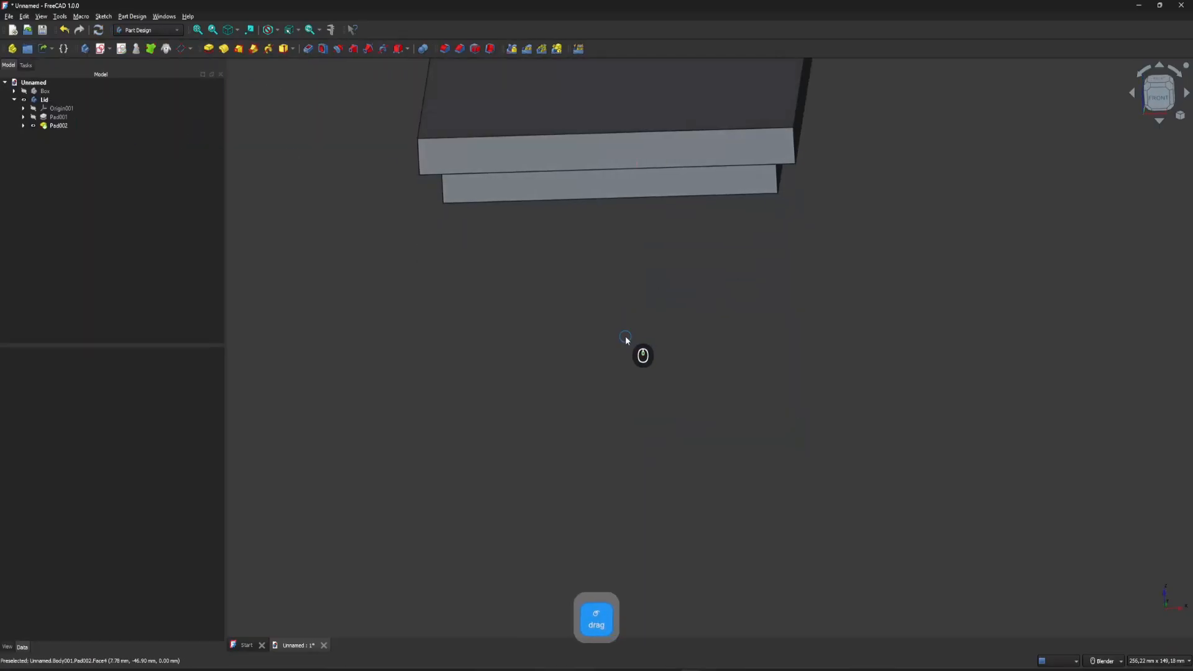
Show the Box body together with the Lid body.
middle_click(500, 191)
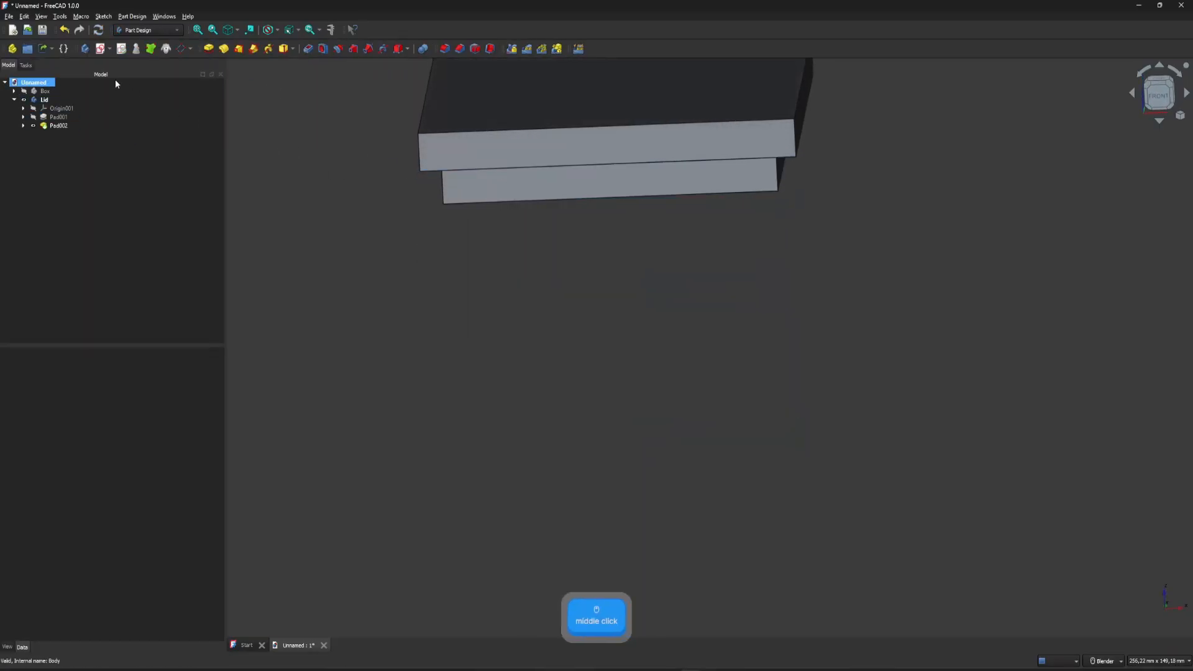
click(24, 92)
scroll(955, 390, down, 2)
shift+middle_drag(932, 214, 937, 356)
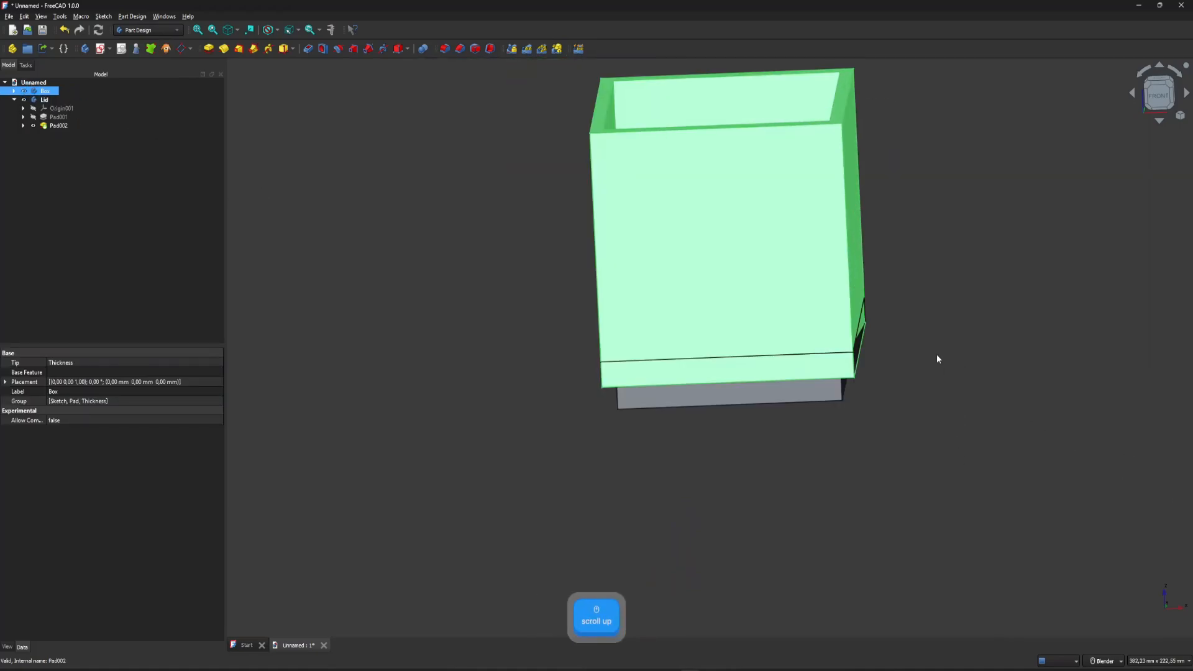
click(892, 365)
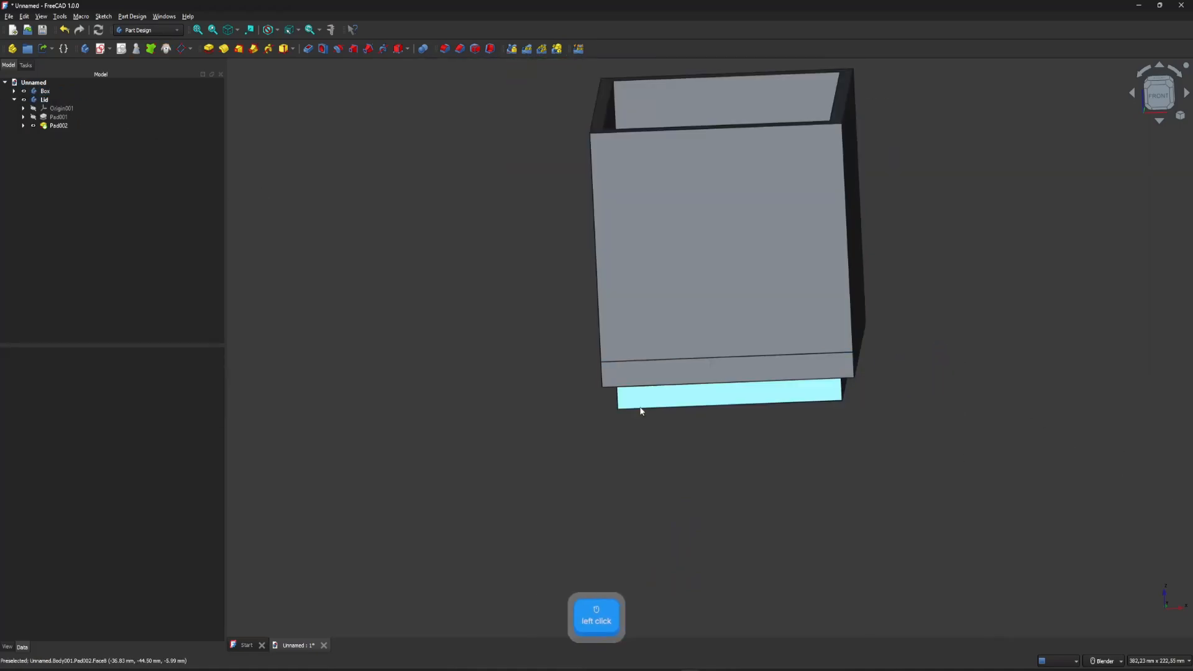
Make both the Box body and the Lid body transparent.
click(43, 92)
right_click(43, 93)
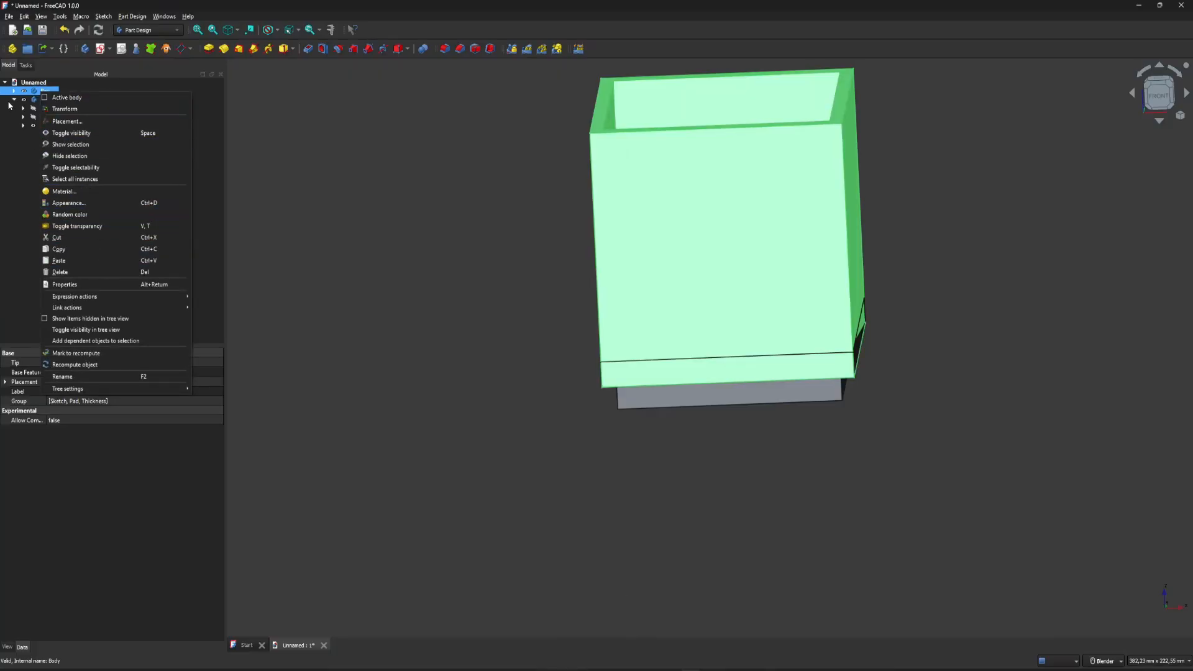
click(91, 227)
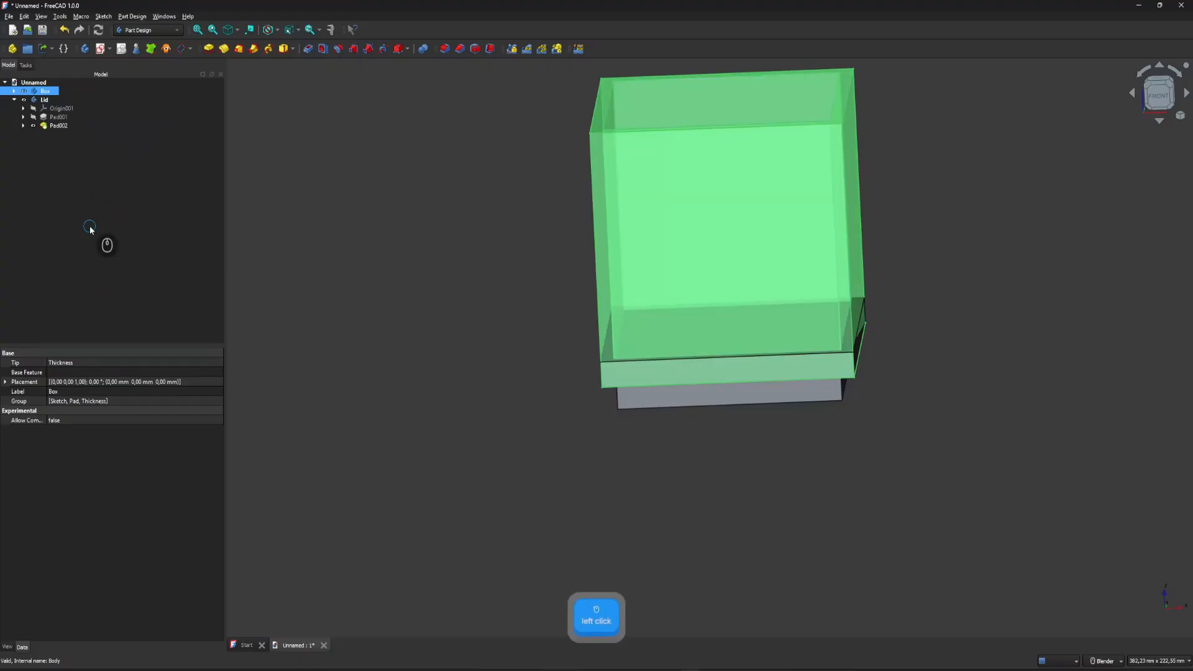
ctrl+click(47, 100)
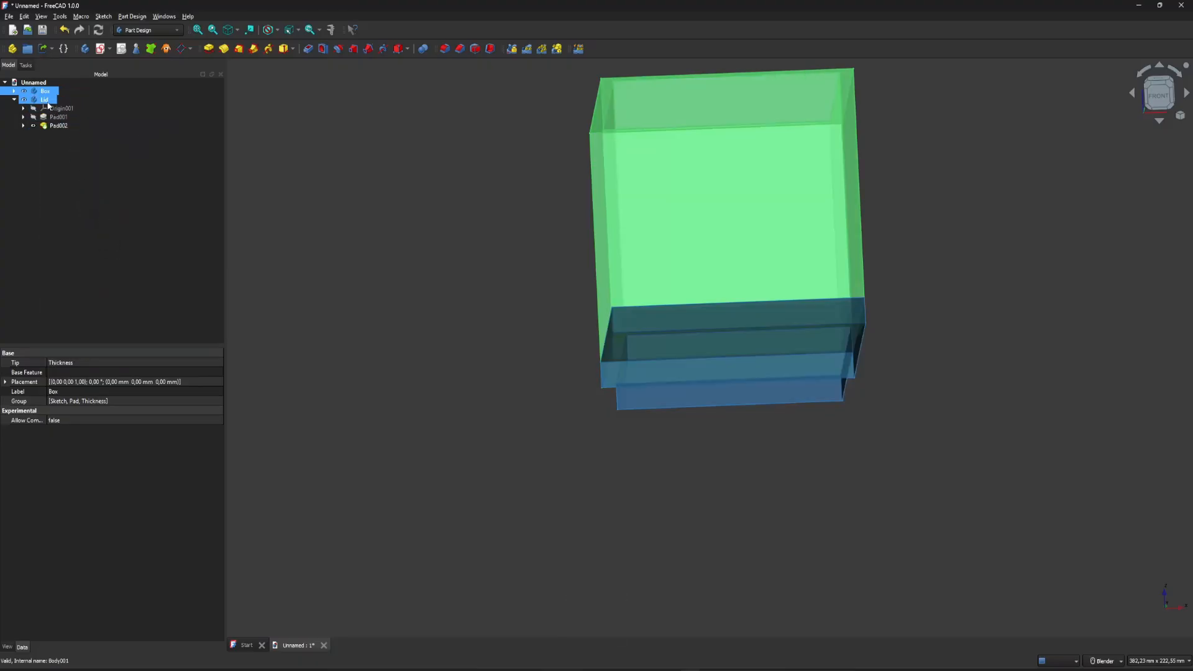
click(47, 104)
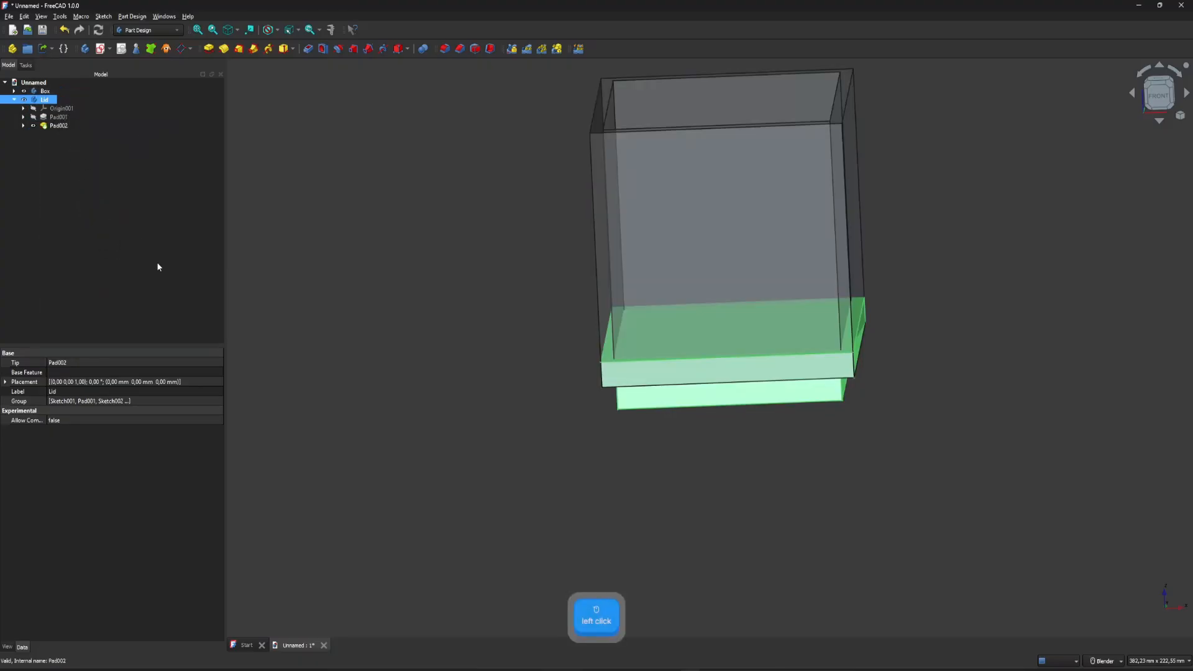
key(v)
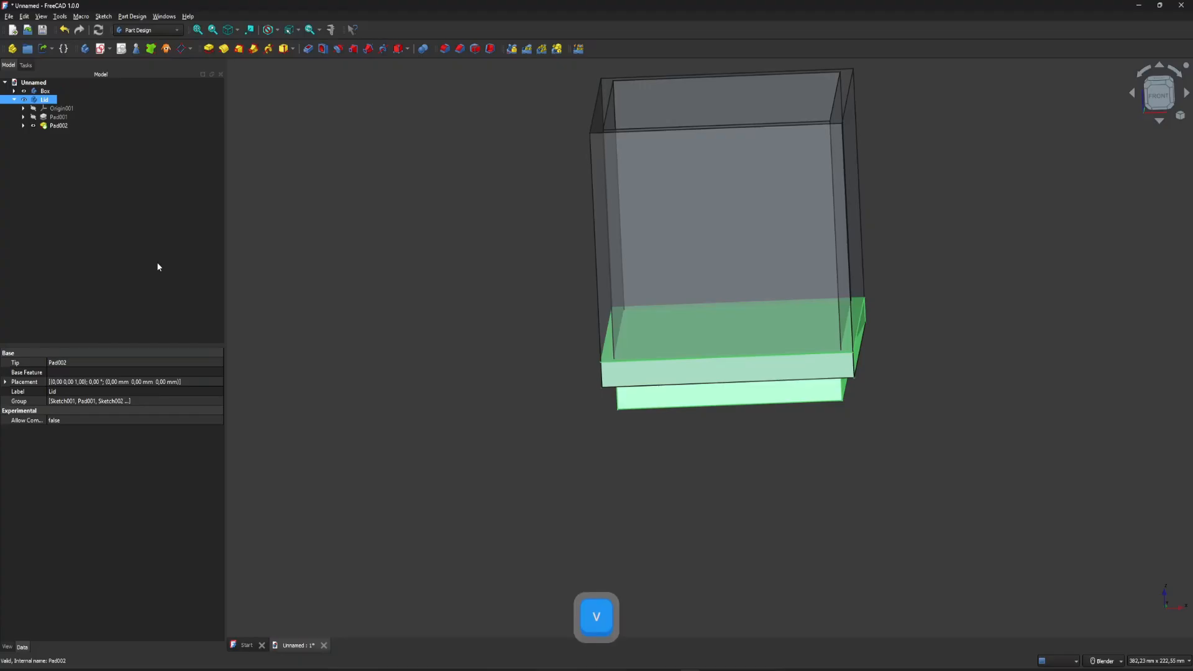
key(t)
click(909, 387)
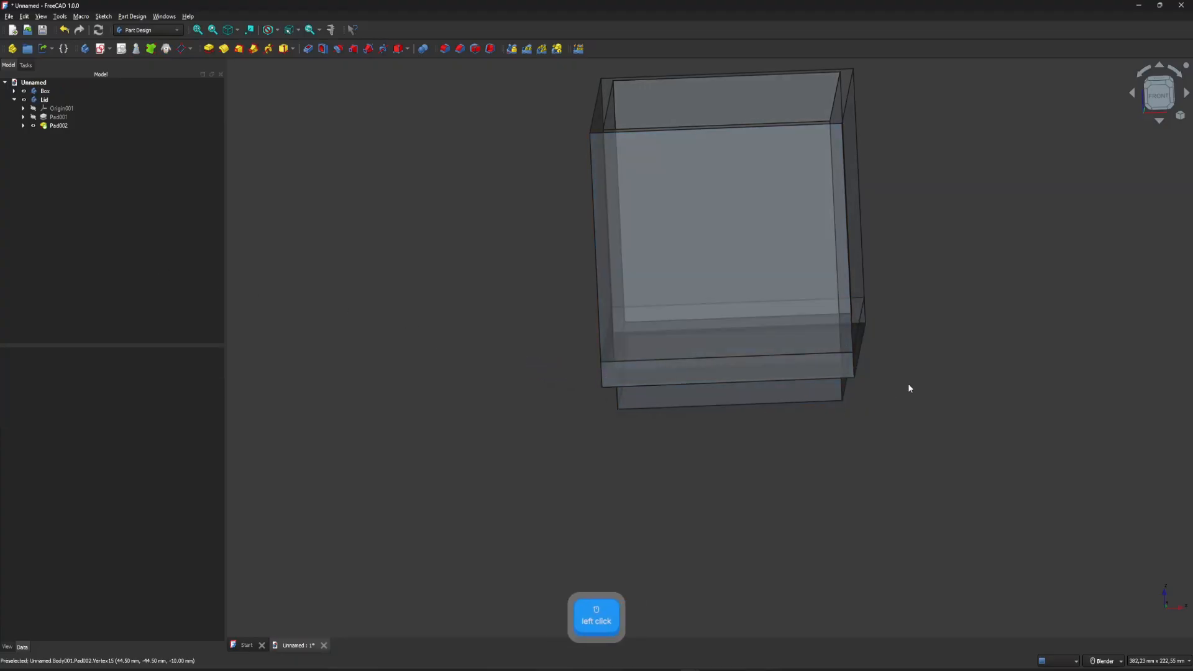
Examine from the front how the lid's lip lines up with the inner side of the box wall.
scroll(916, 393, down, 3)
scroll(804, 482, down, 1)
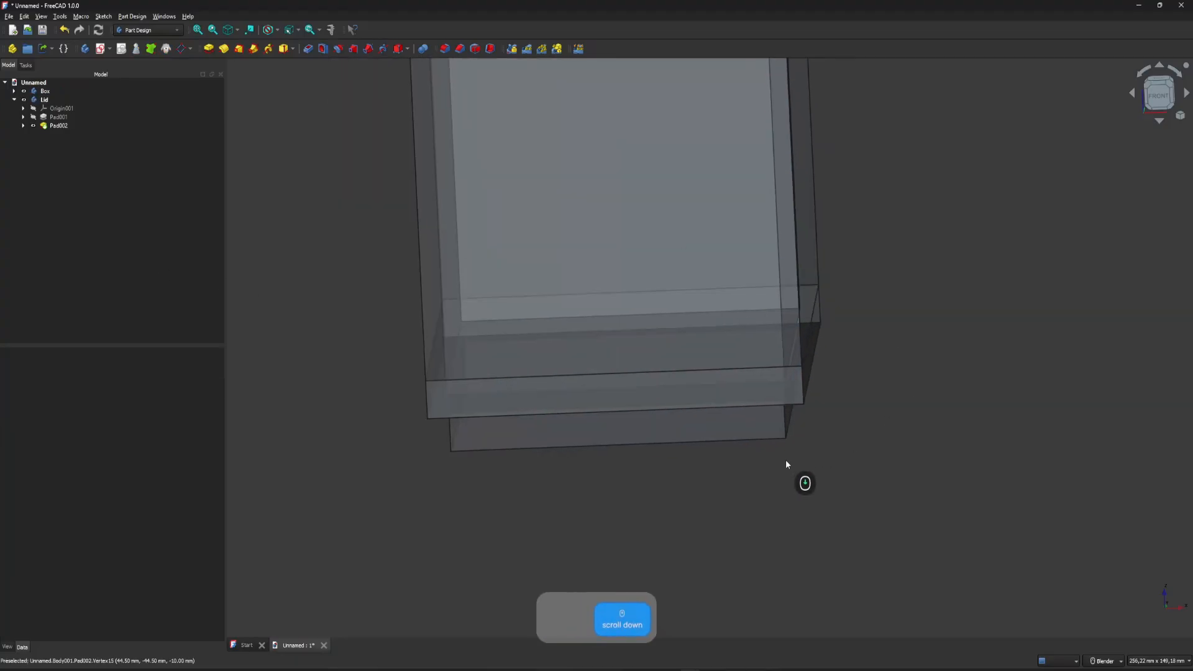
click(1153, 105)
scroll(789, 404, down, 3)
scroll(796, 323, up, 1)
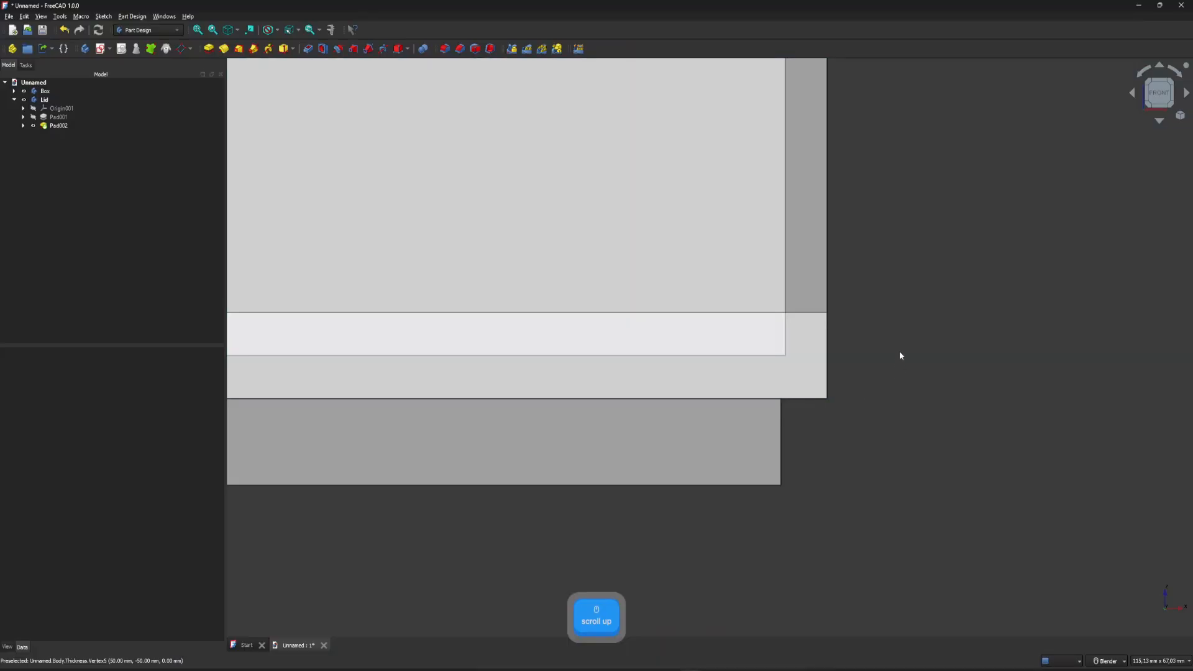
mouse_move(899, 355)
middle_down()
mouse_move(894, 381)
mouse_move(906, 376)
middle_up()
scroll(905, 376, up, 5)
click(54, 117)
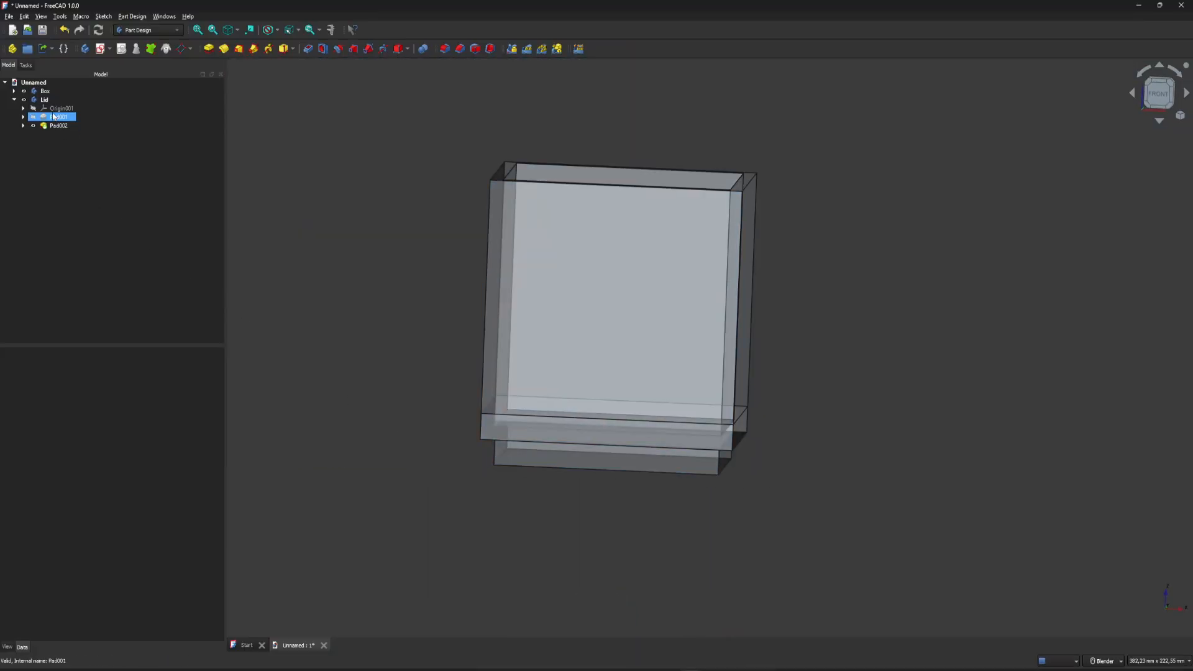
click(44, 99)
right_click(48, 101)
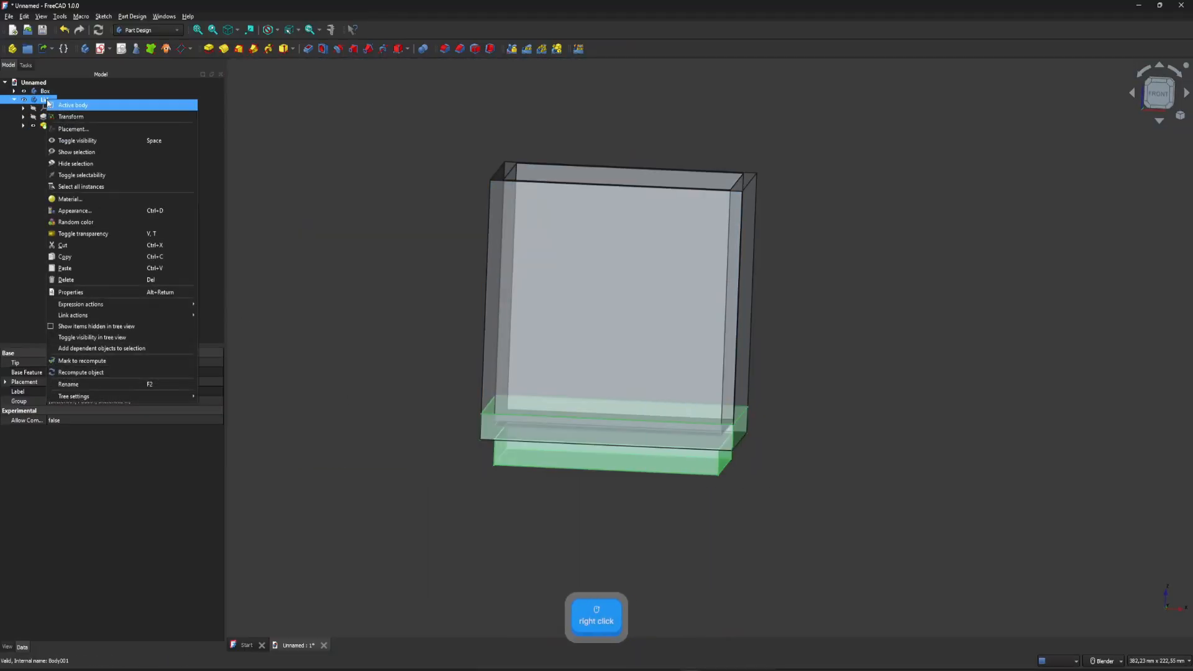
click(71, 117)
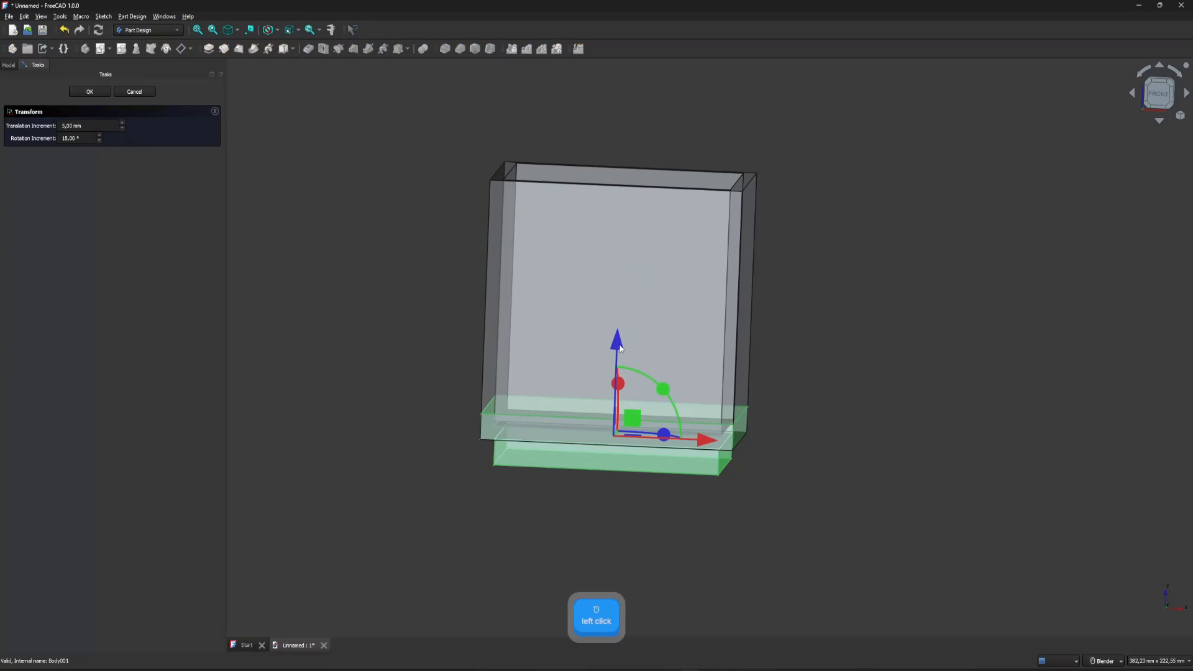
drag(620, 348, 623, 336)
drag(633, 185, 600, 106)
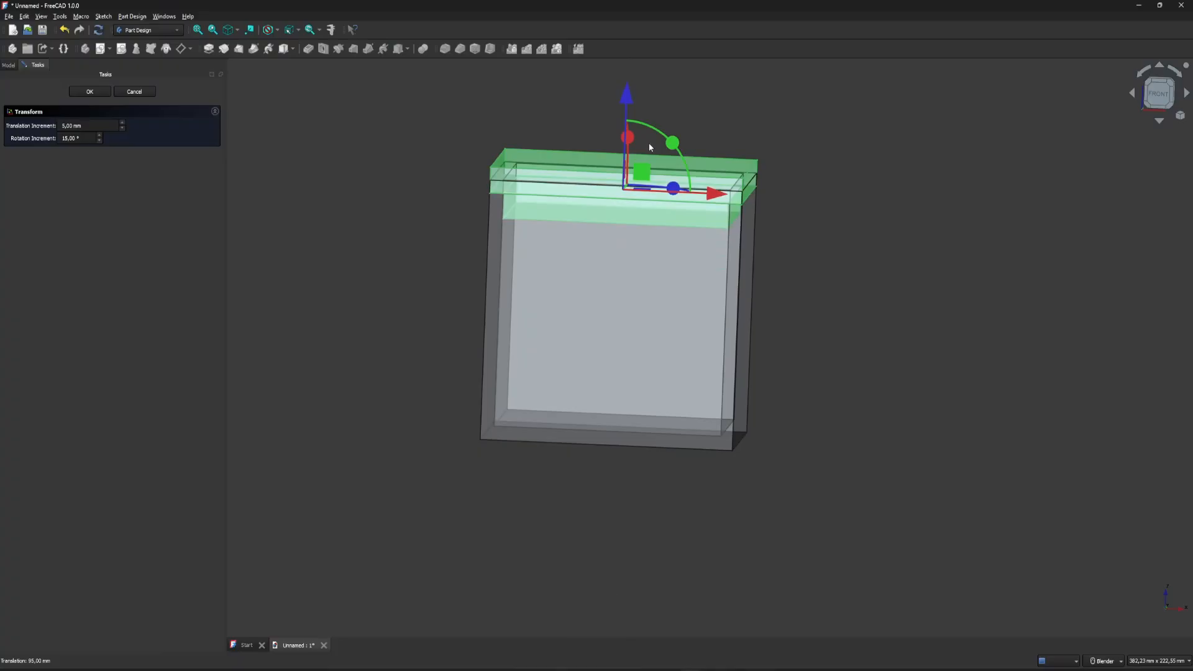
scroll(794, 235, down, 4)
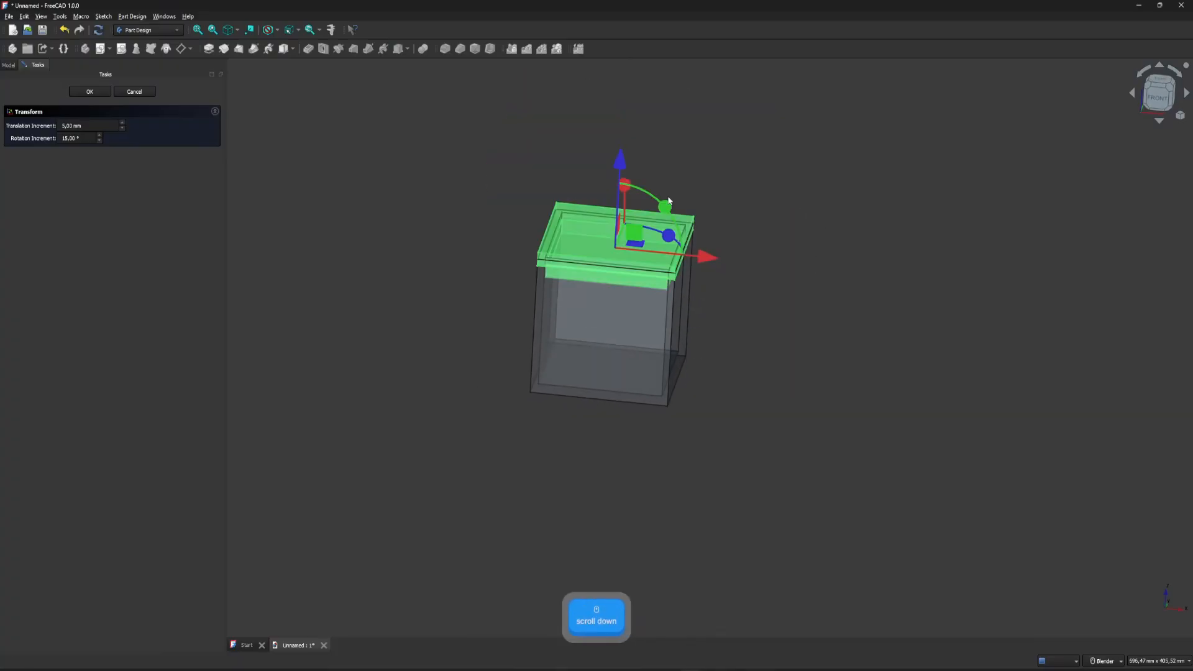
drag(666, 205, 666, 369)
click(135, 92)
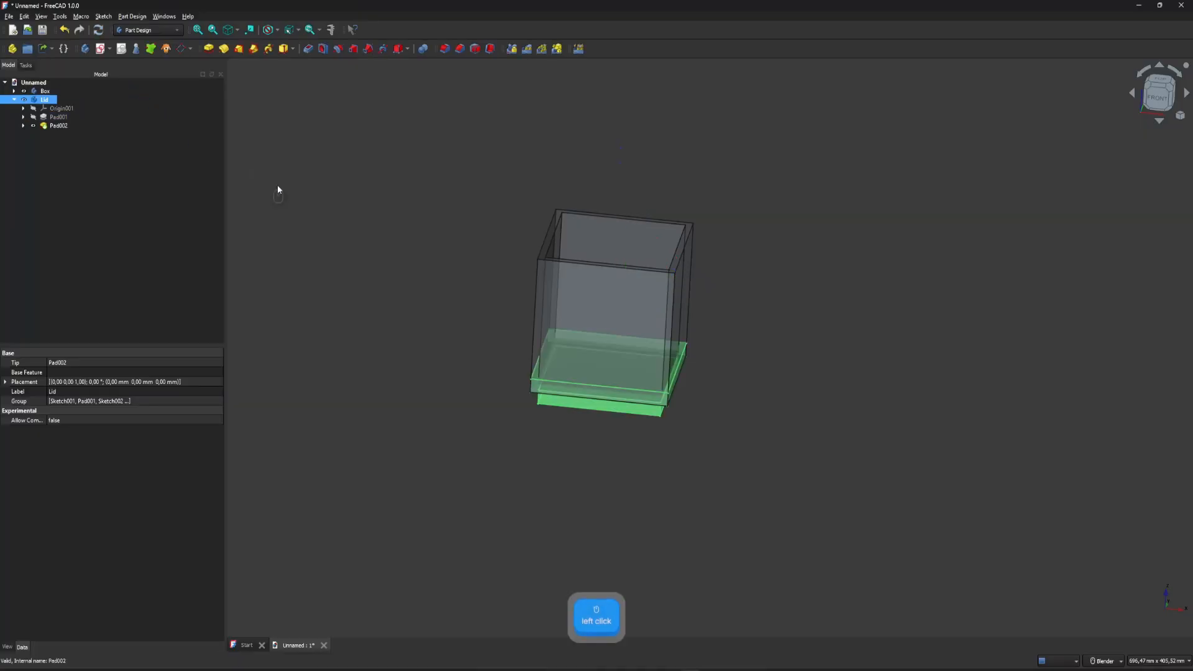
Set the Lid body's placement to a Z translation of 100 mm so it sits on the box rim.
right_click(50, 100)
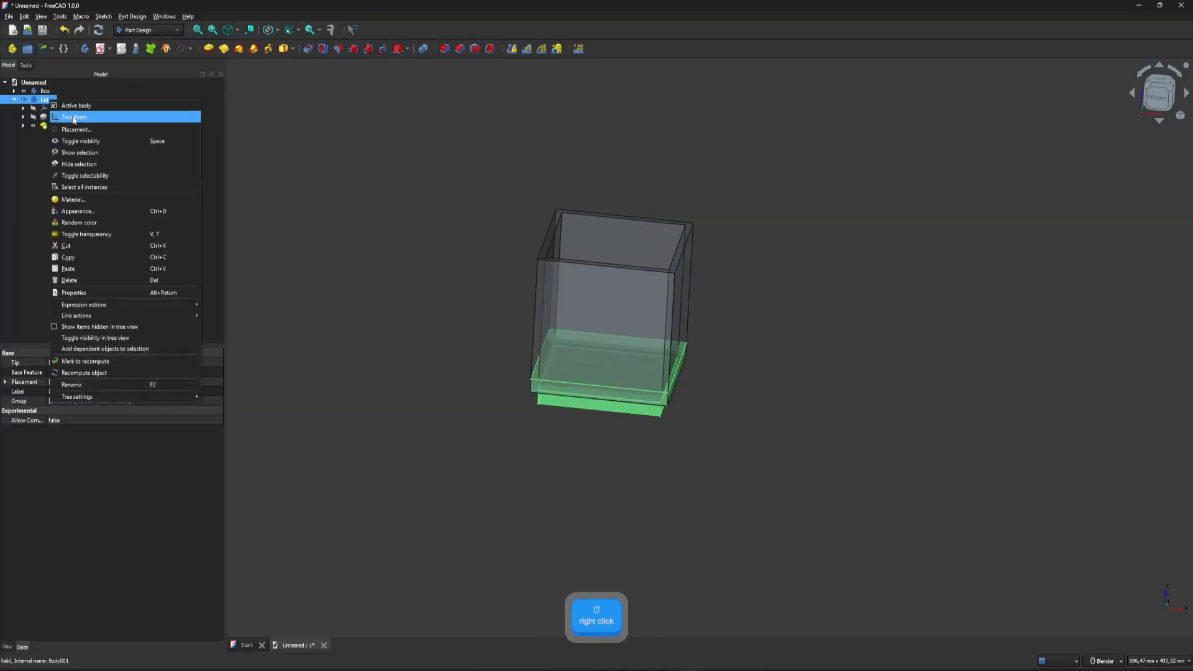
click(87, 130)
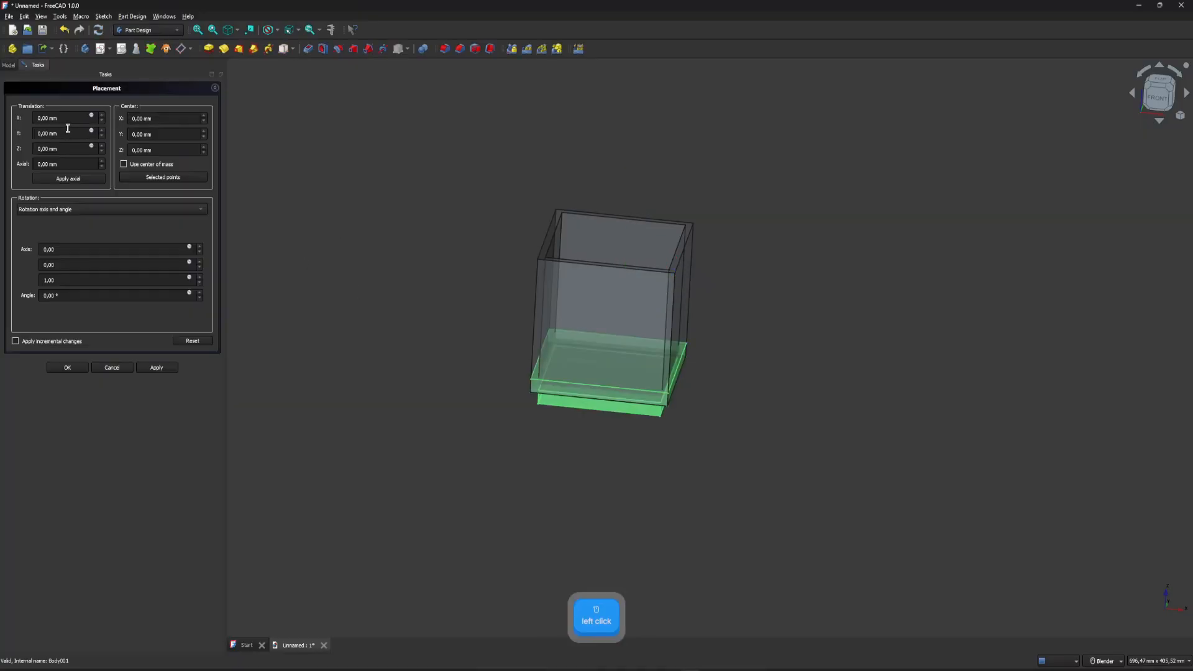
click(38, 145)
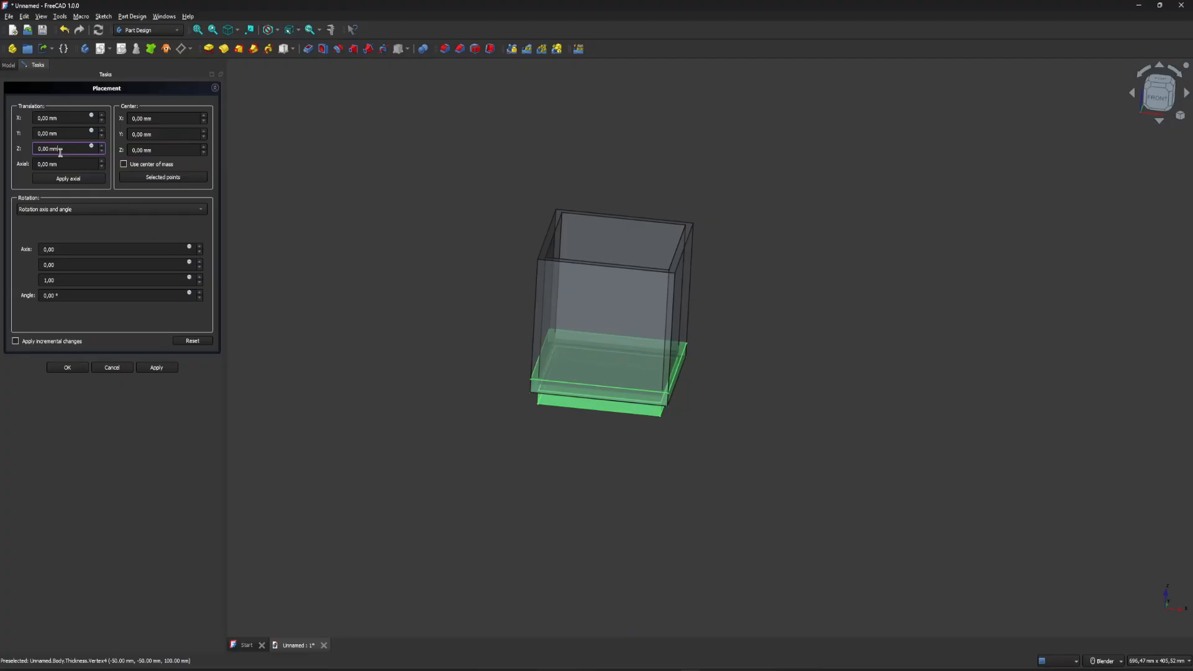
drag(61, 149, 36, 149)
text(100)
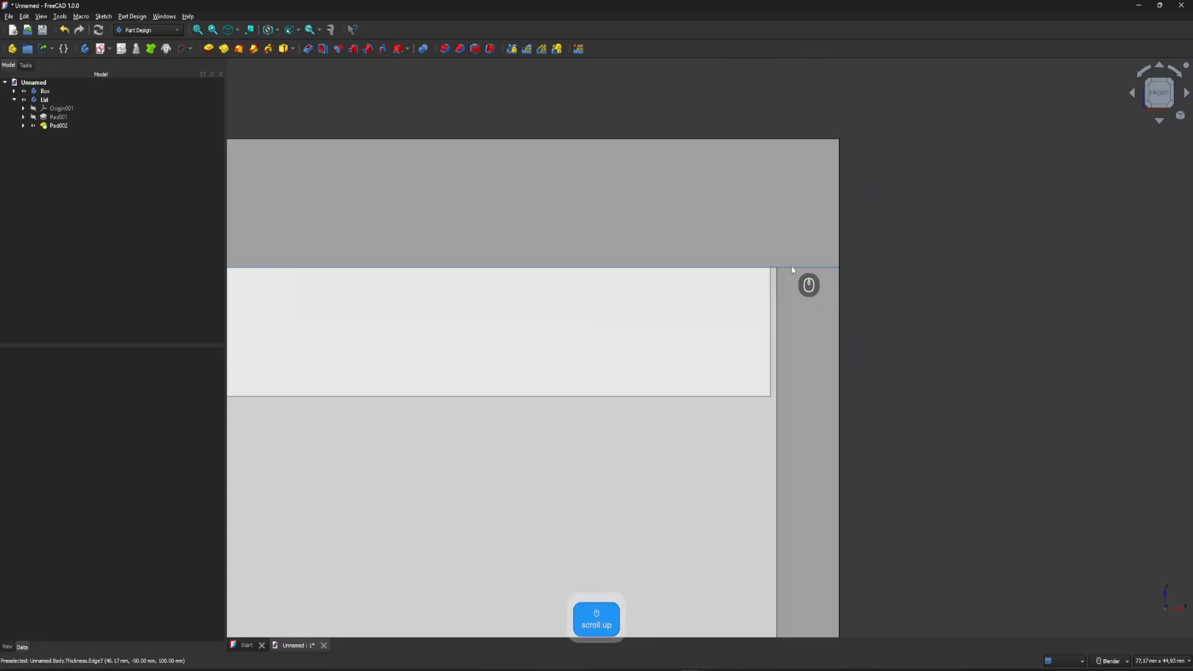
Examine the clearance between the lid's lip and the inner box wall from the front and at an angle.
scroll(806, 249, up, 5)
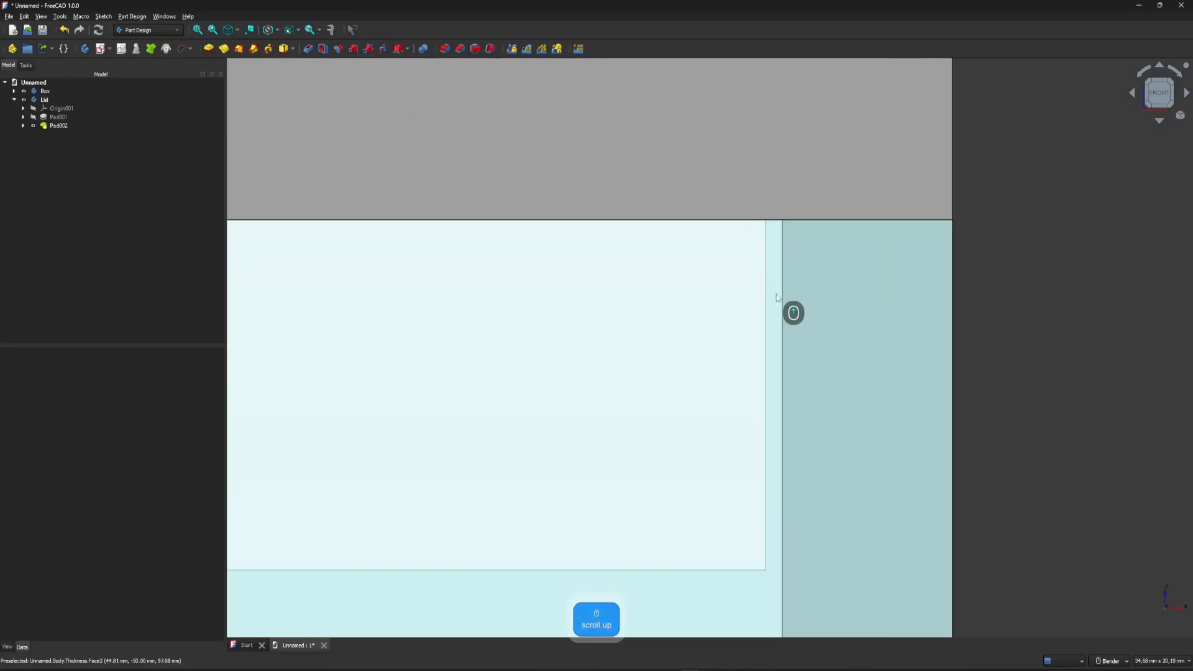
scroll(753, 317, down, 3)
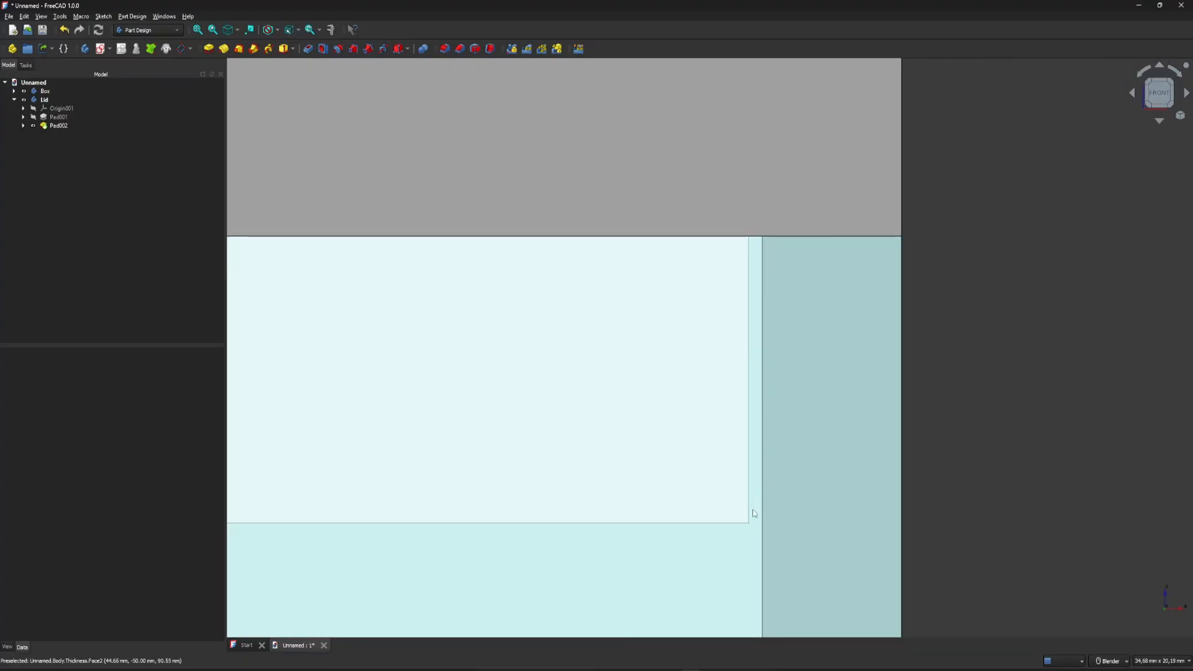
scroll(766, 263, down, 3)
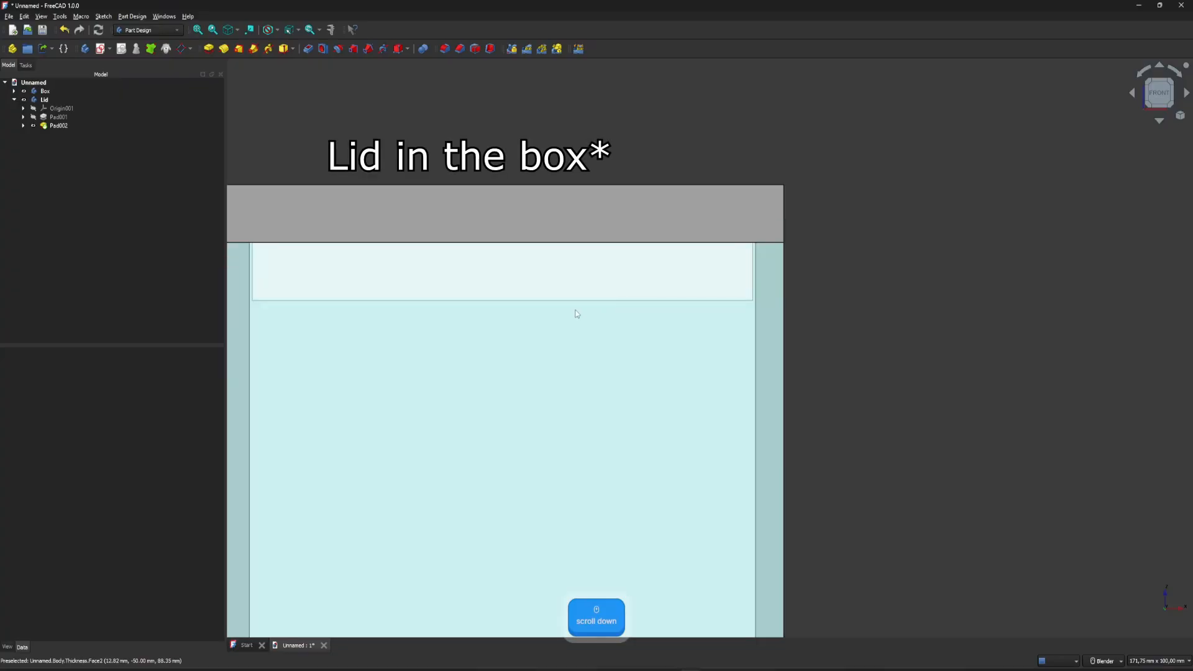
scroll(807, 277, down, 4)
middle_drag(563, 181, 566, 243)
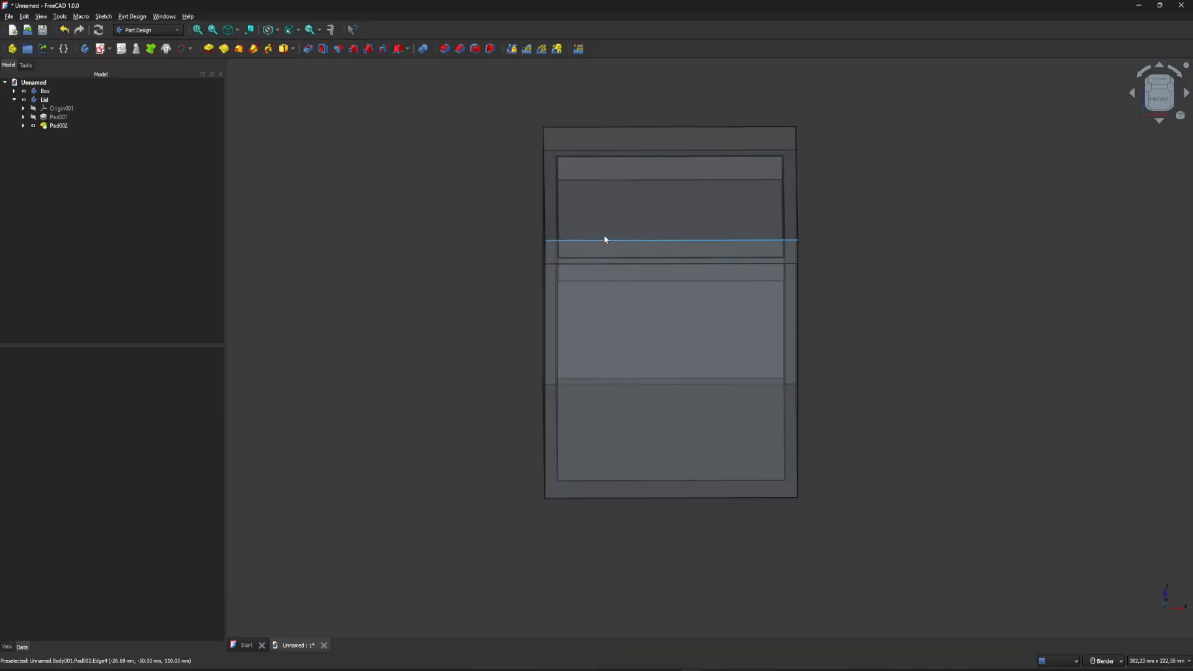
middle_drag(608, 386, 625, 335)
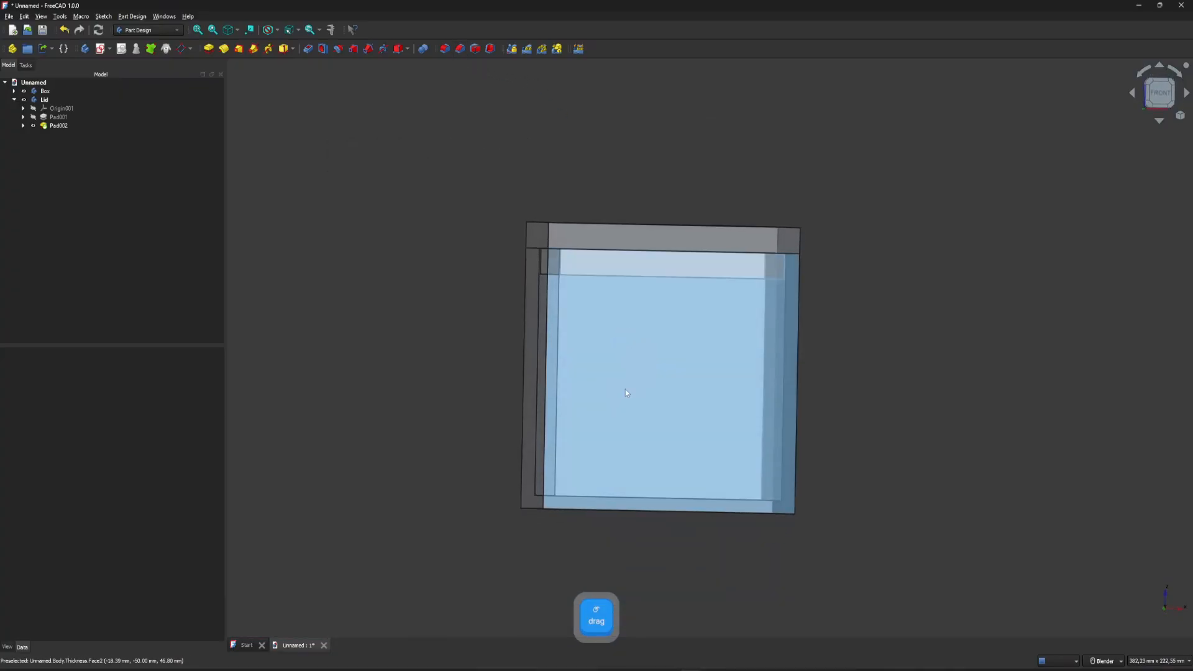
mouse_move(625, 386)
middle_down()
mouse_move(628, 301)
mouse_move(627, 377)
middle_up()
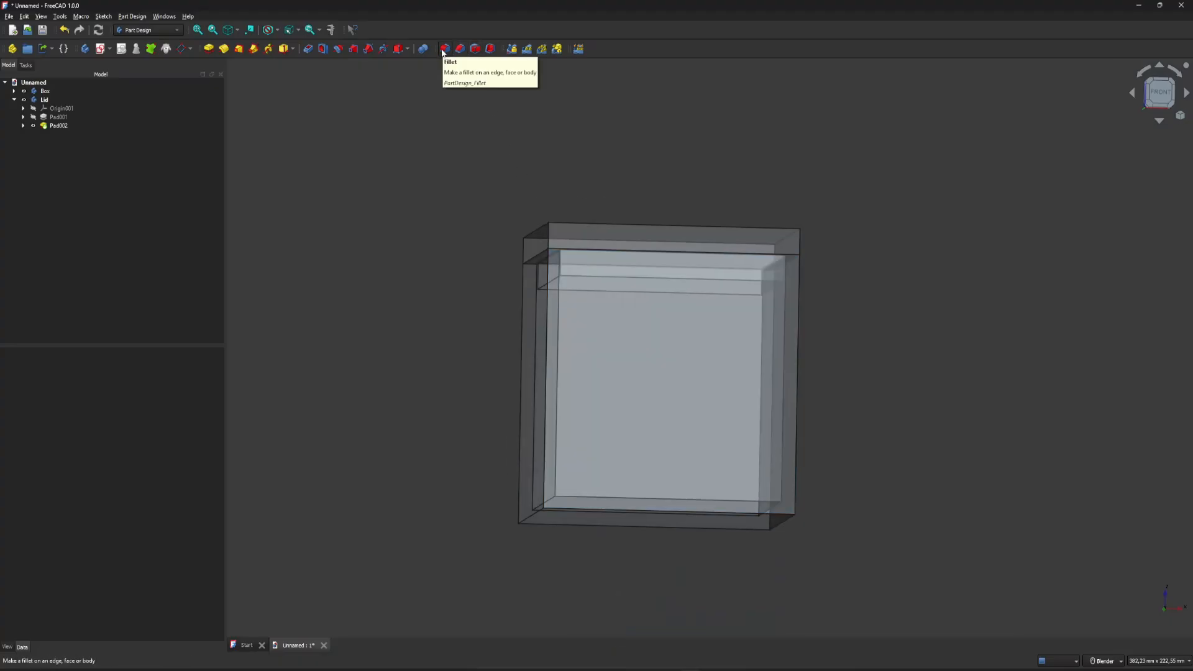
Try an equal-distance chamfer on the front upper edge of the lid, then discard it.
scroll(676, 221, up, 6)
click(584, 245)
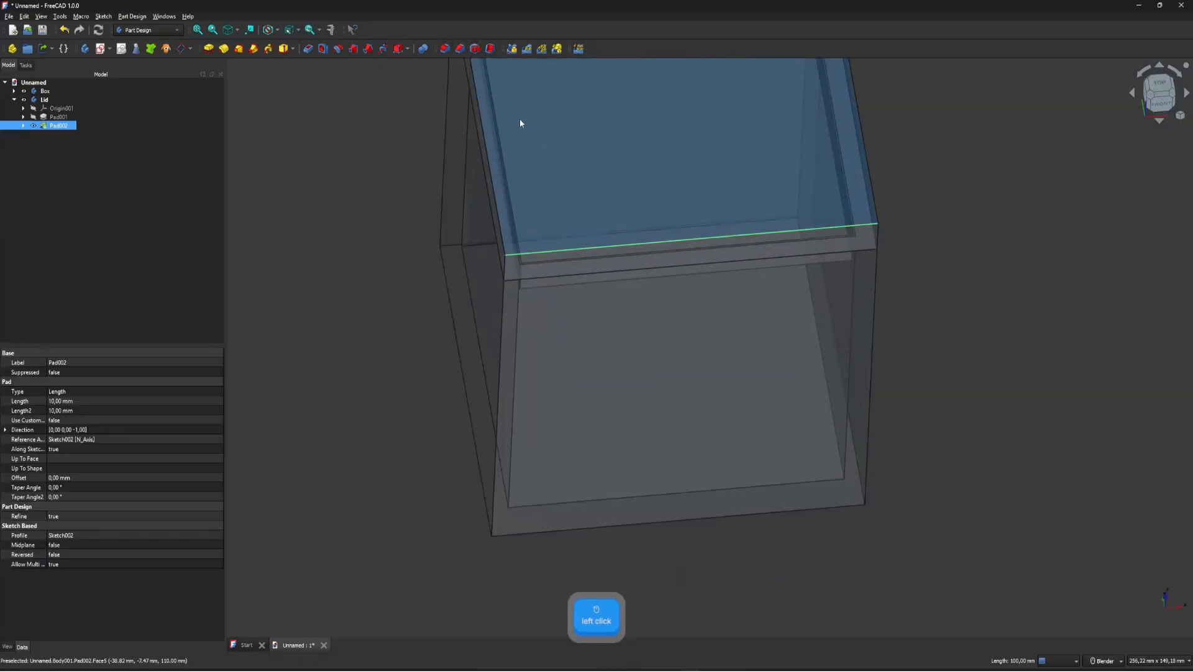
click(460, 50)
middle_drag(575, 240, 781, 279)
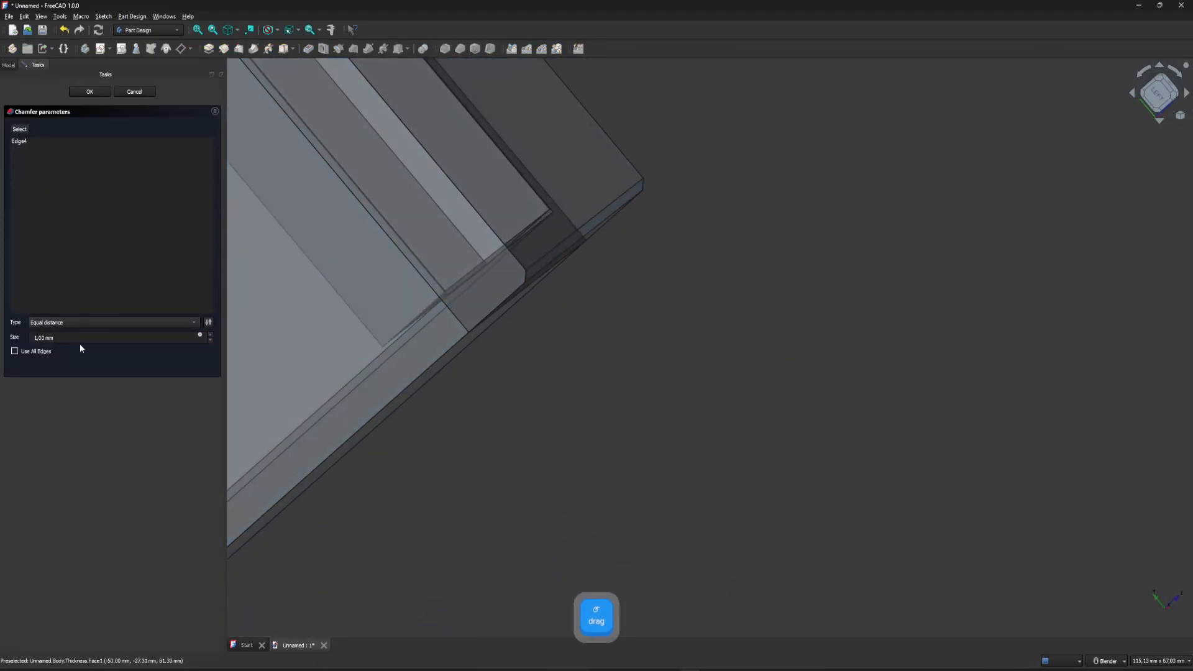
scroll(78, 336, down, 2)
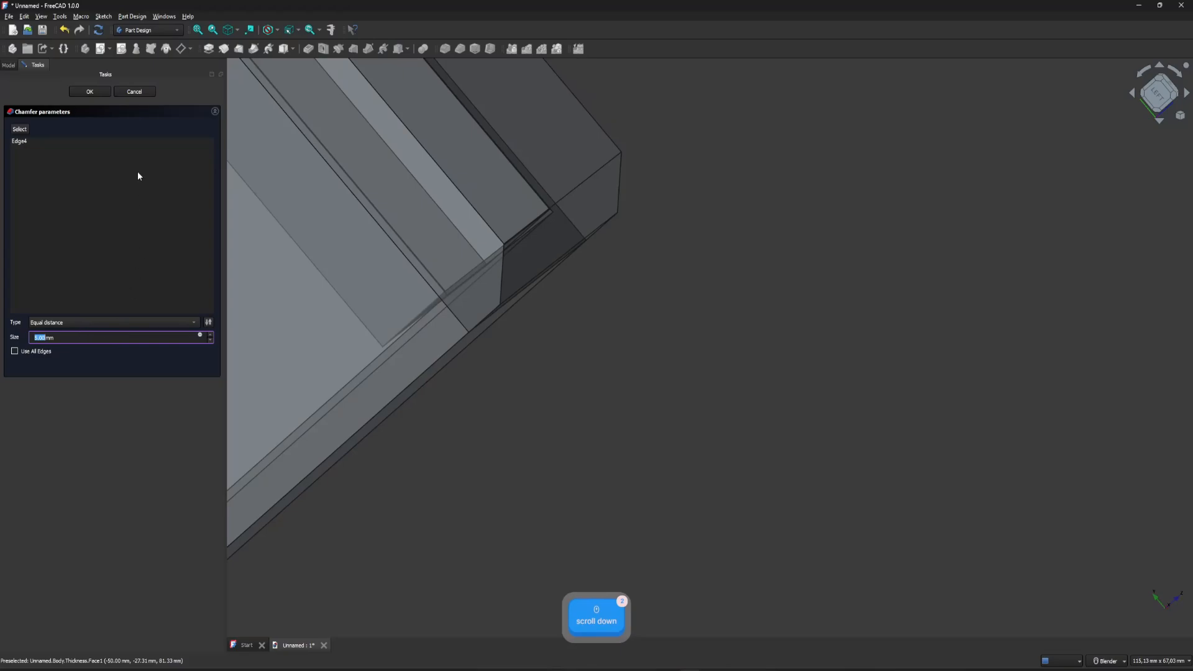
click(128, 93)
scroll(650, 288, down, 3)
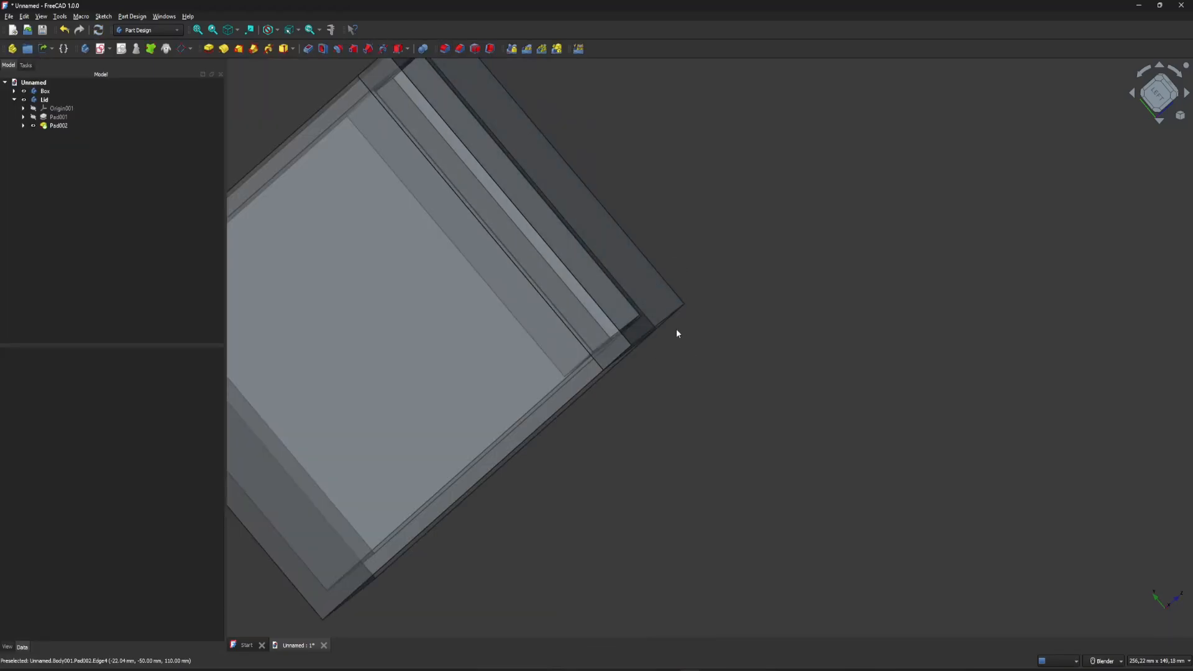
Try a fillet with an enlarged radius on the lid's front upper edge, then discard it.
scroll(671, 322, up, 5)
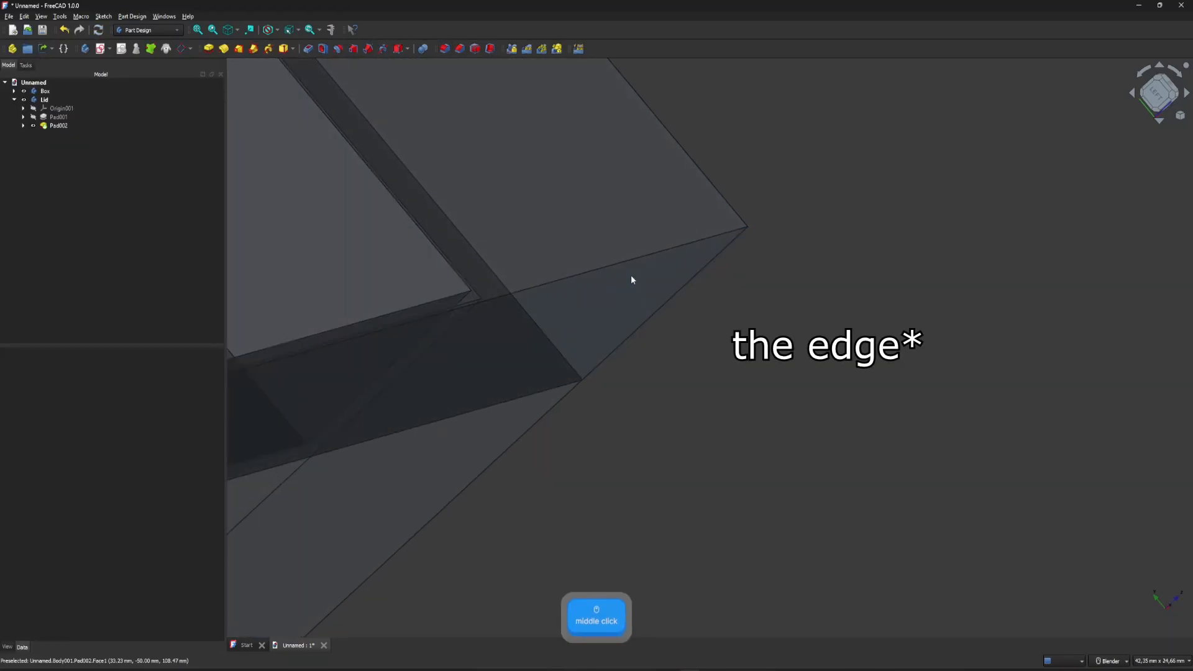
click(627, 260)
scroll(825, 255, down, 3)
click(445, 49)
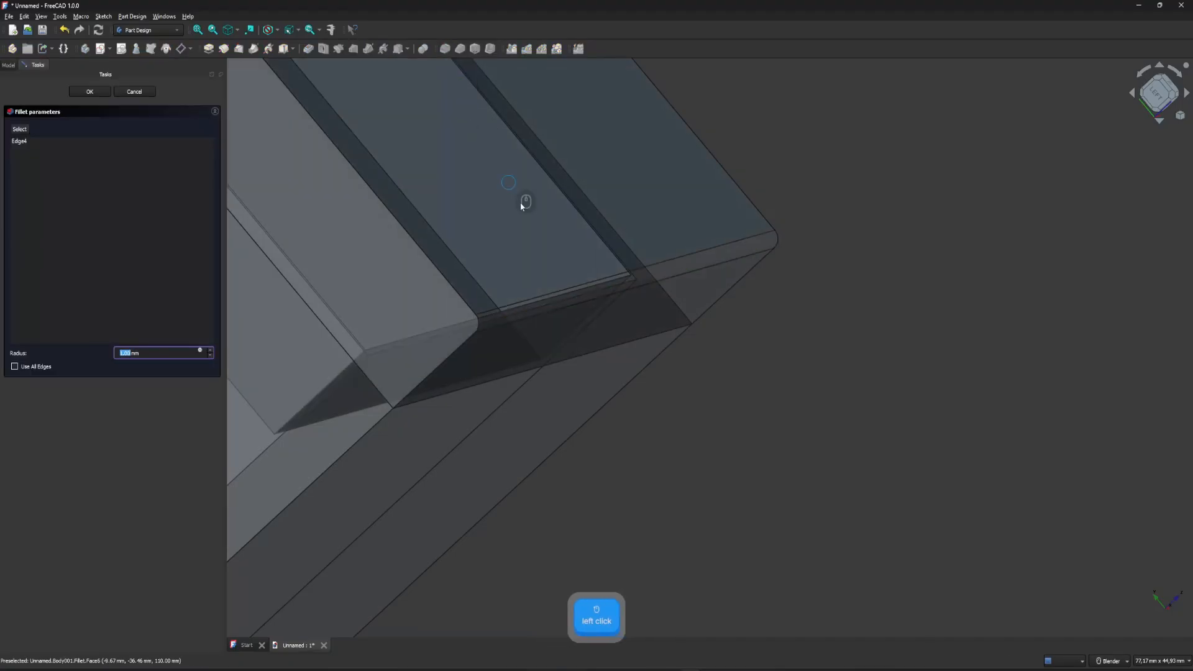
scroll(165, 353, up, 5)
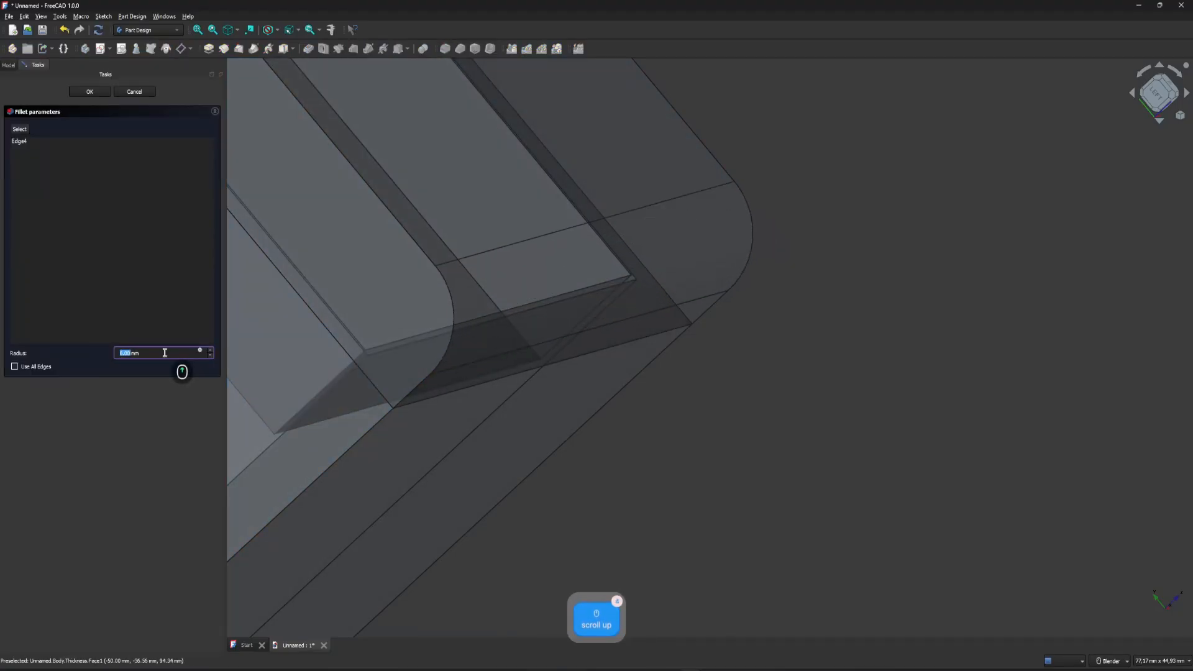
scroll(165, 353, up, 2)
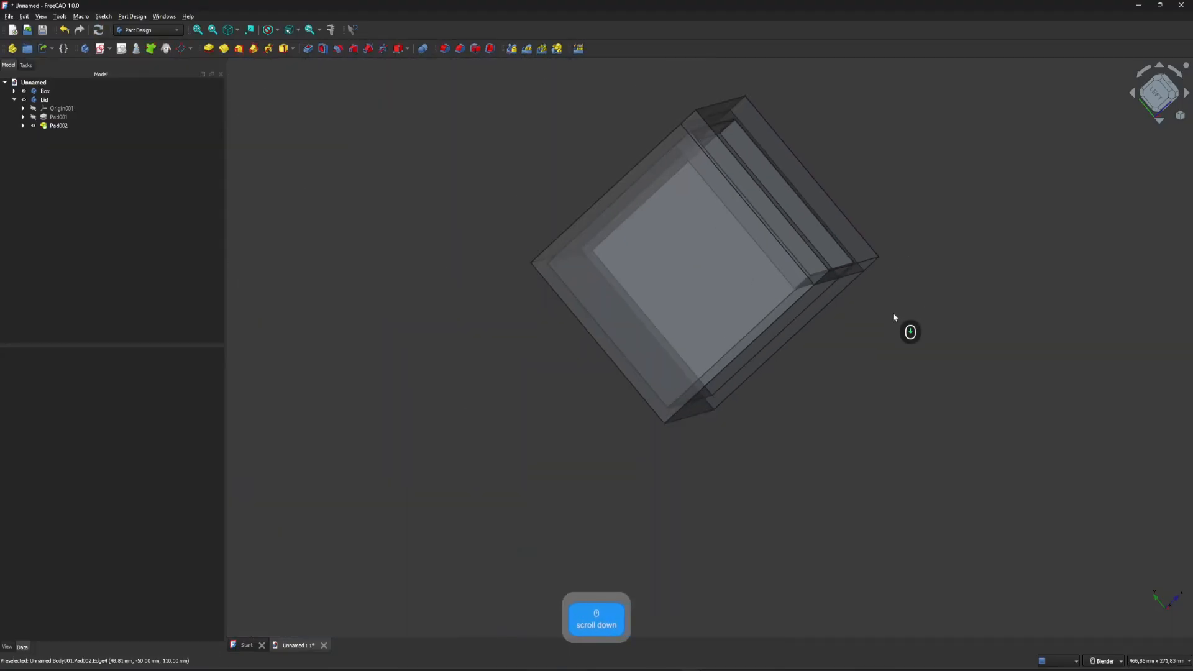
middle_drag(907, 330, 642, 373)
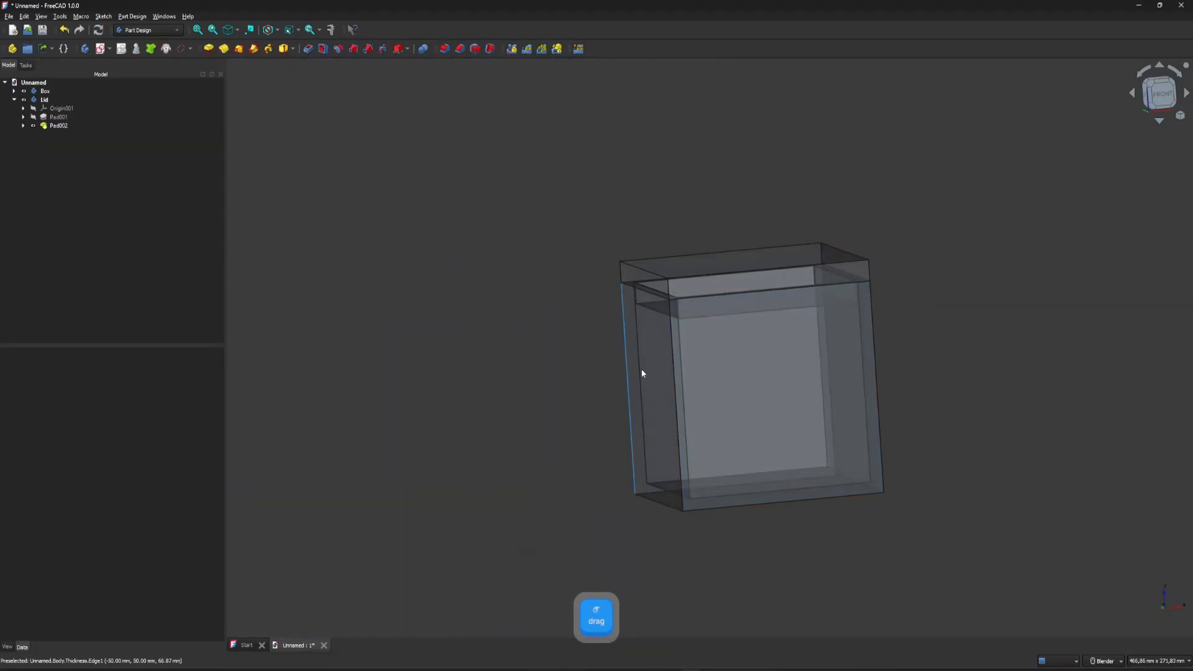
click(1159, 93)
scroll(669, 390, down, 3)
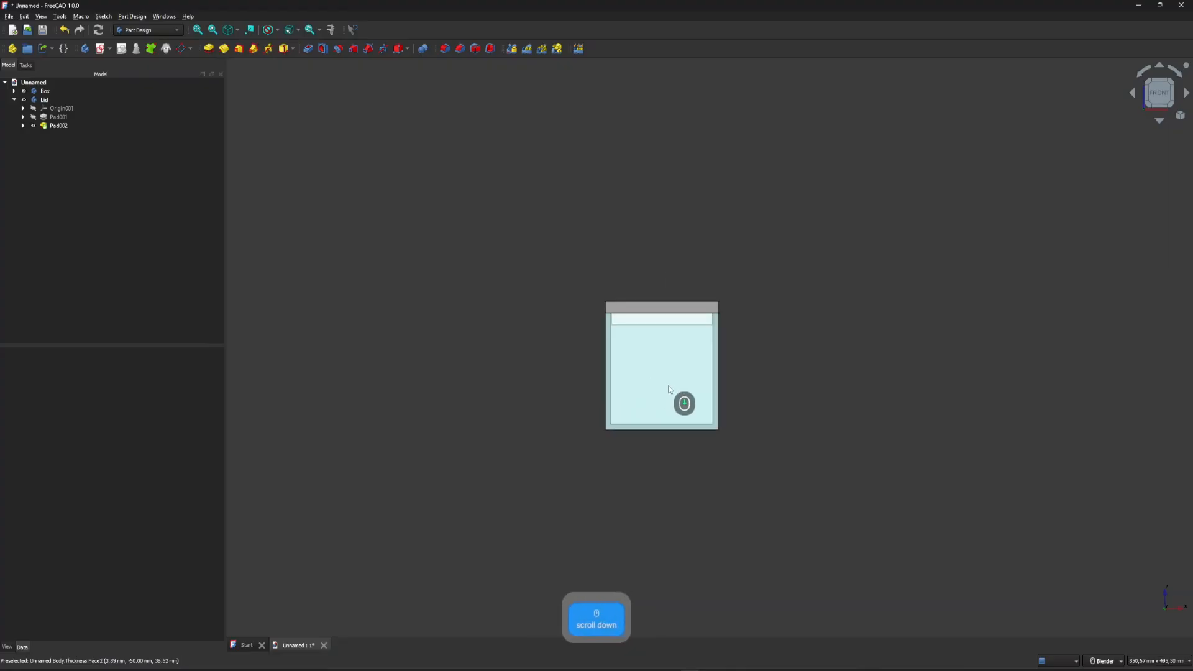
scroll(668, 388, up, 4)
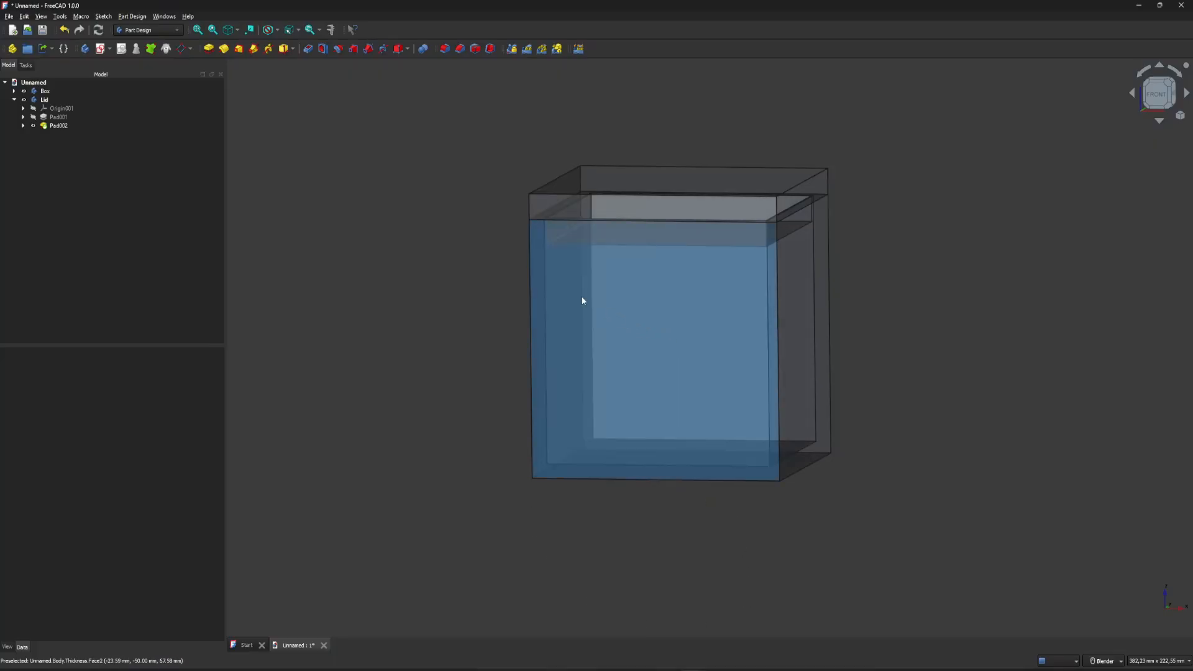
Export the Box body as Unnamed-Box.3mf to the temp folder, replacing the existing file.
click(557, 335)
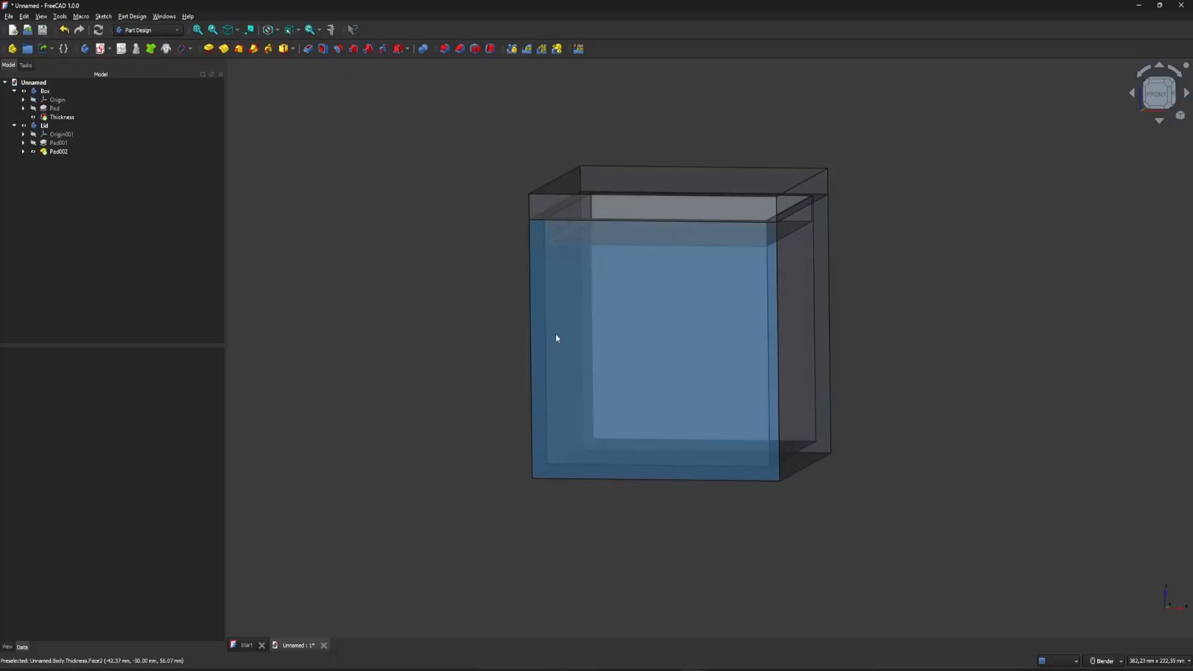
click(43, 91)
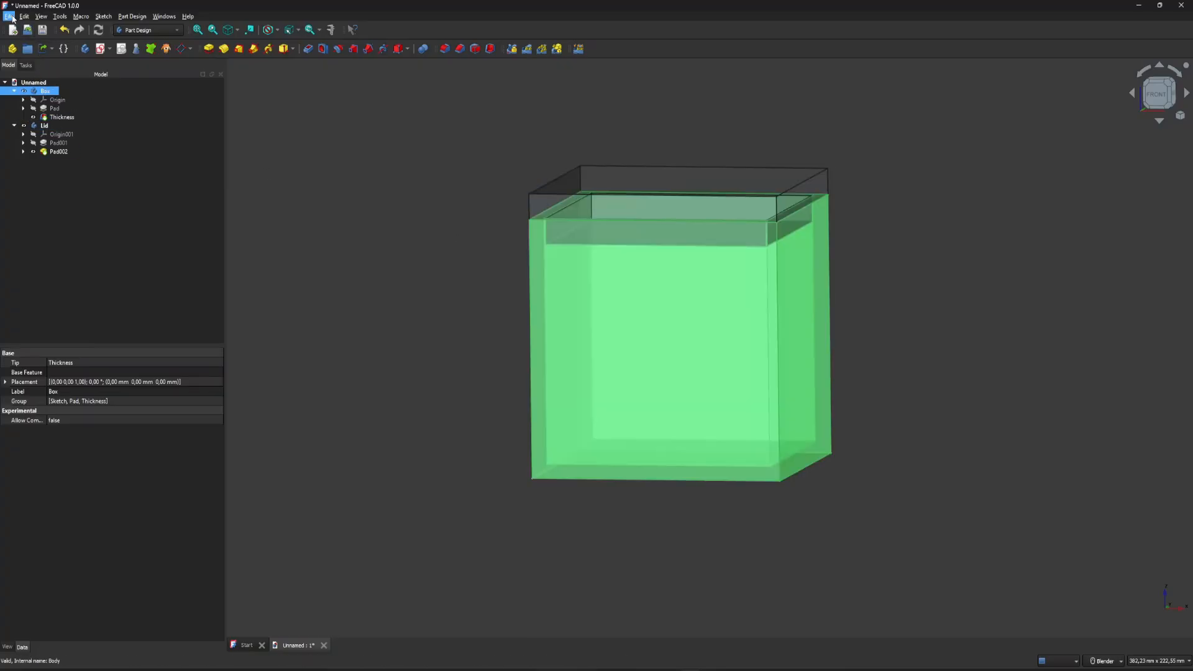
click(9, 16)
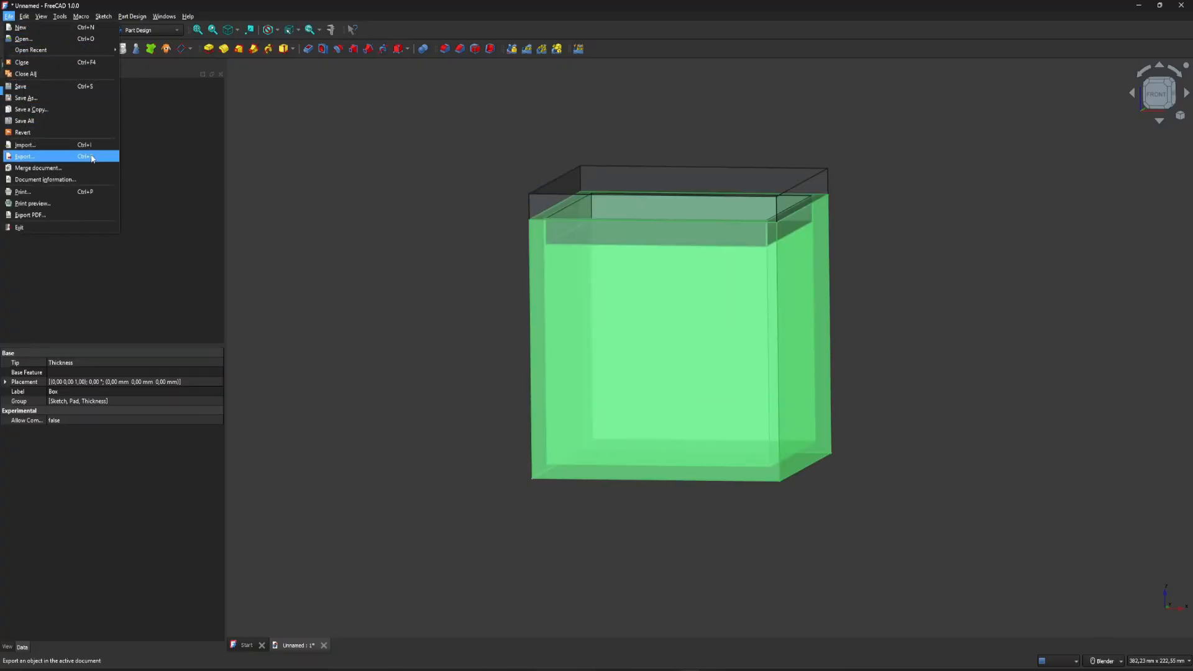
click(28, 157)
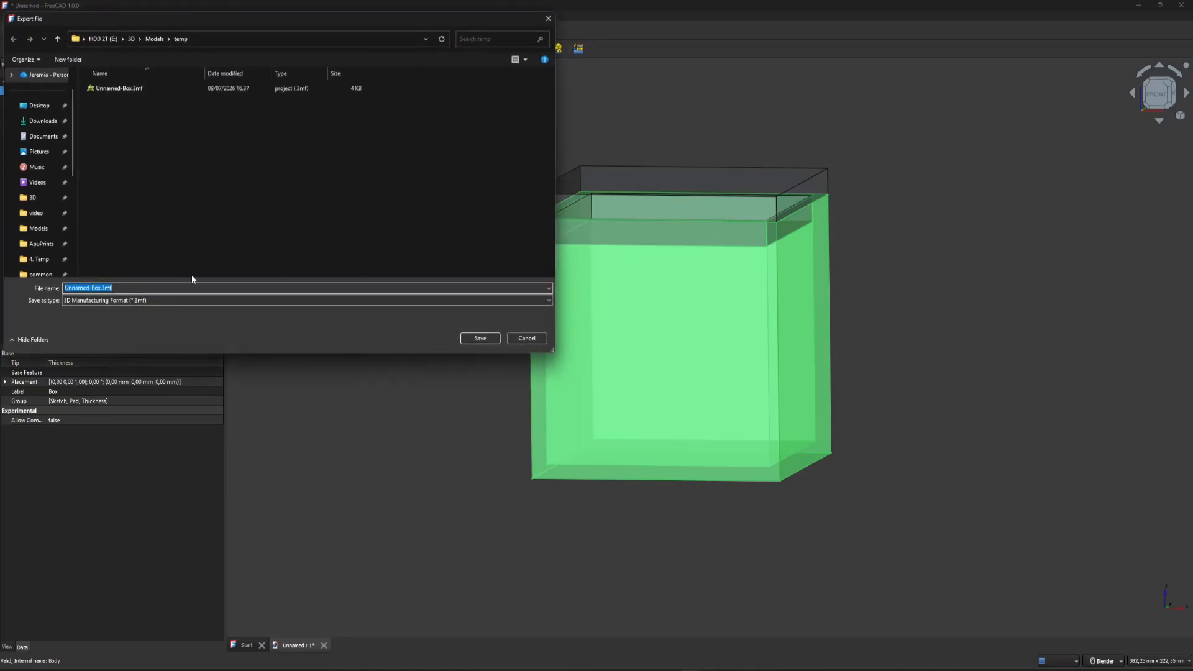
click(468, 334)
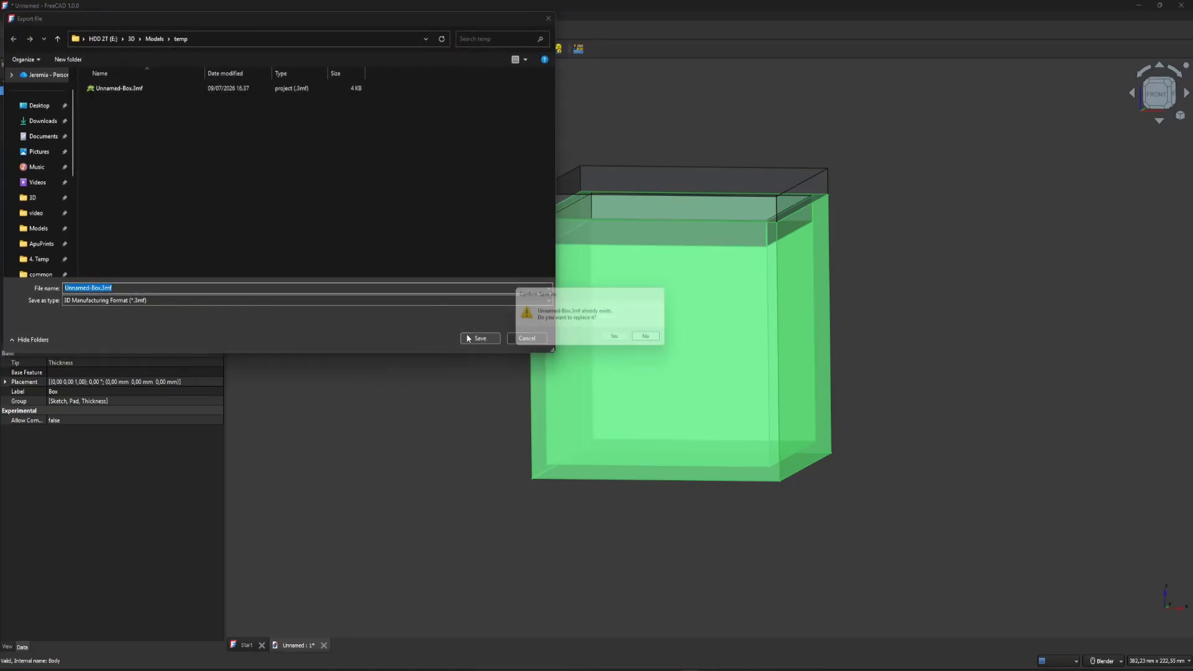
click(618, 341)
Export the Lid body as Unnamed-Lid.3mf to the temp folder.
click(45, 125)
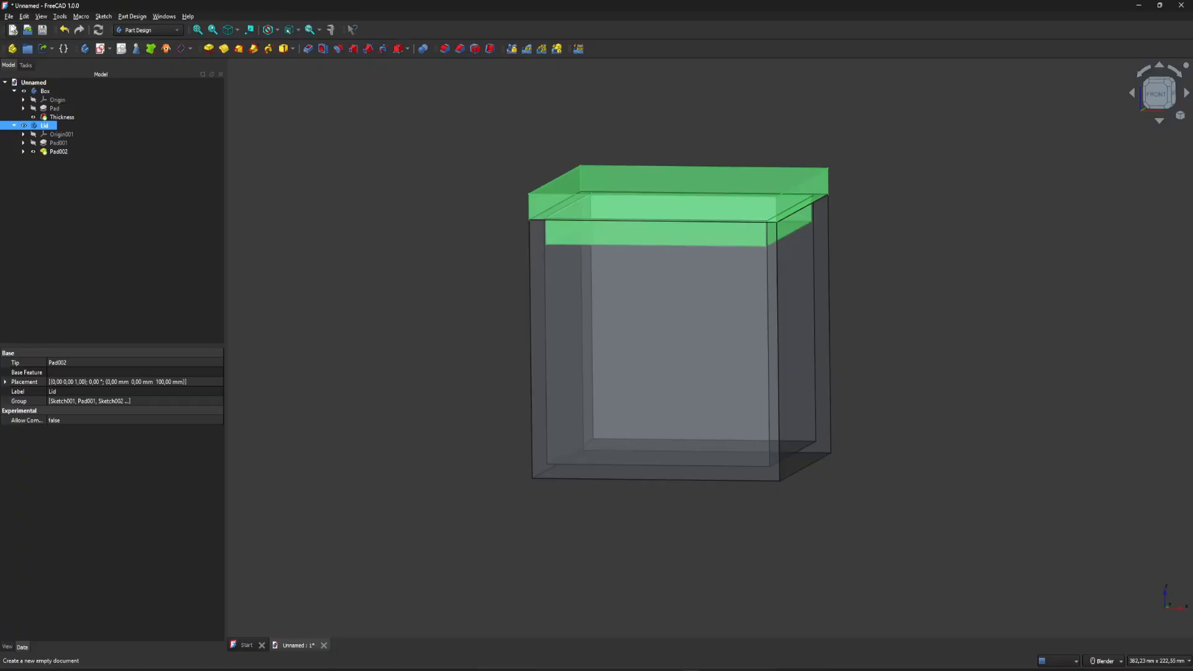
click(9, 16)
click(38, 156)
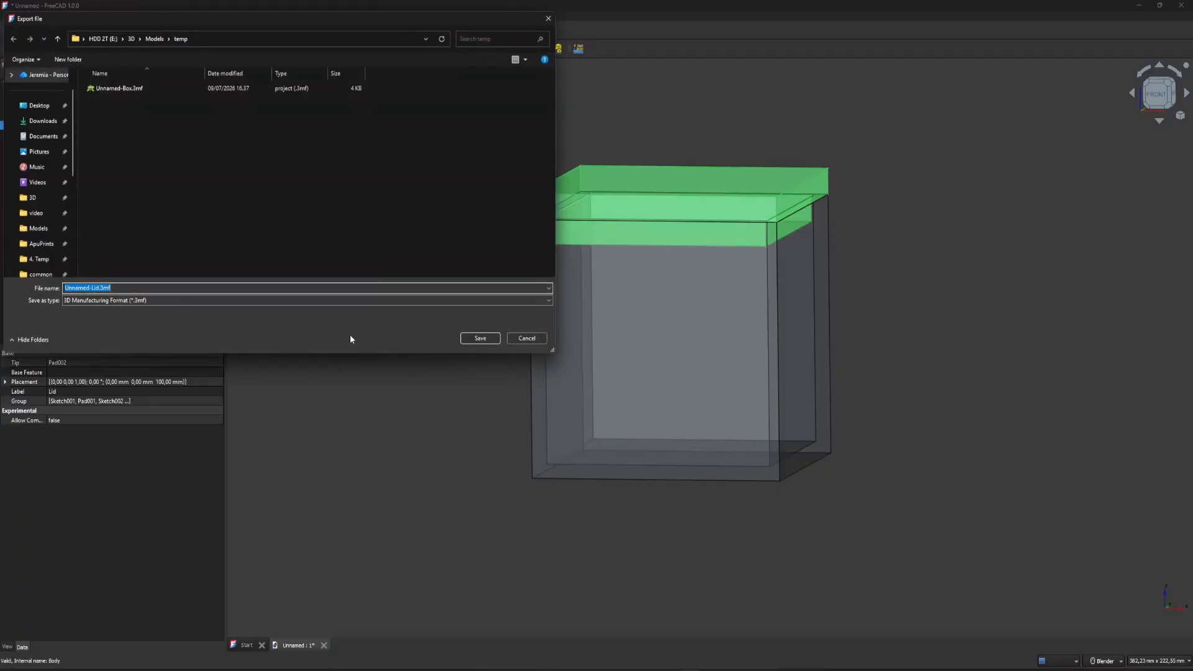
click(480, 338)
click(431, 391)
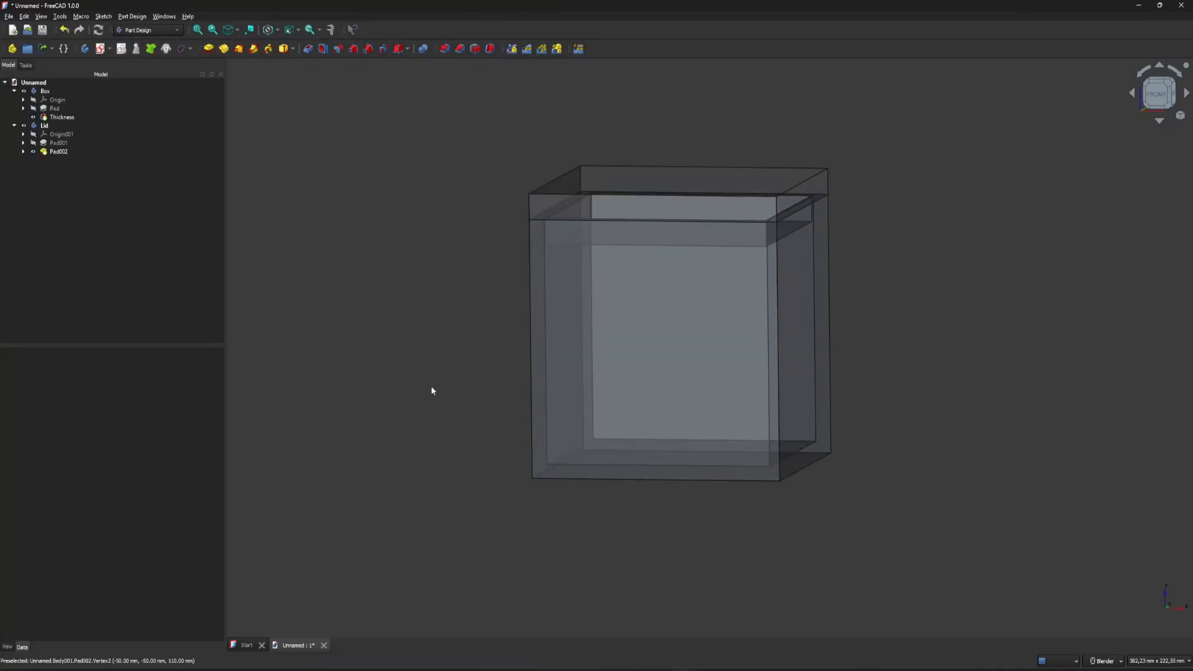
Switch to CrealityPrint and import Unnamed-Box.3mf and Unnamed-Lid.3mf together onto the empty plate.
mouse_move(741, 668)
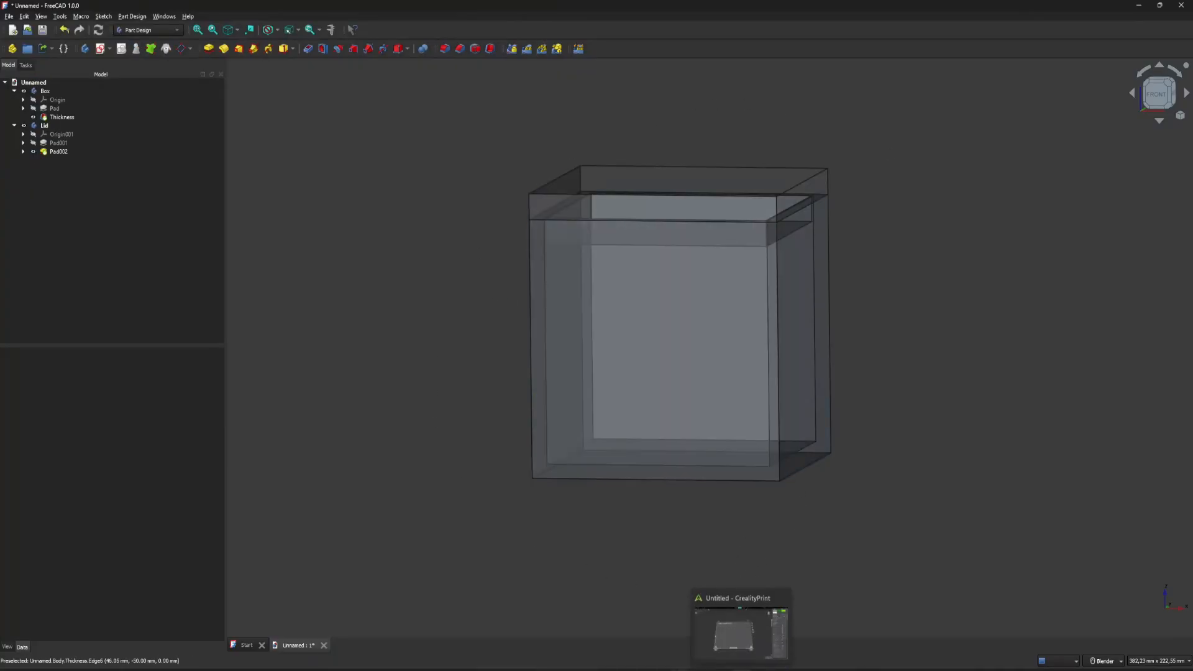
click(739, 627)
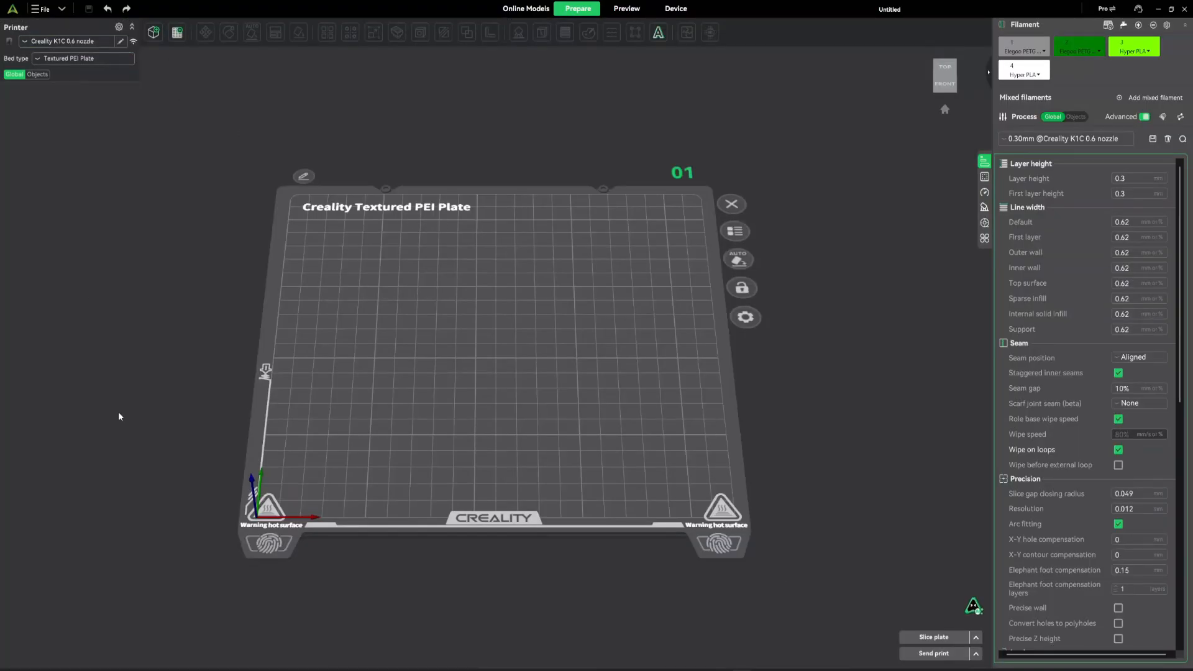
click(40, 8)
mouse_move(48, 82)
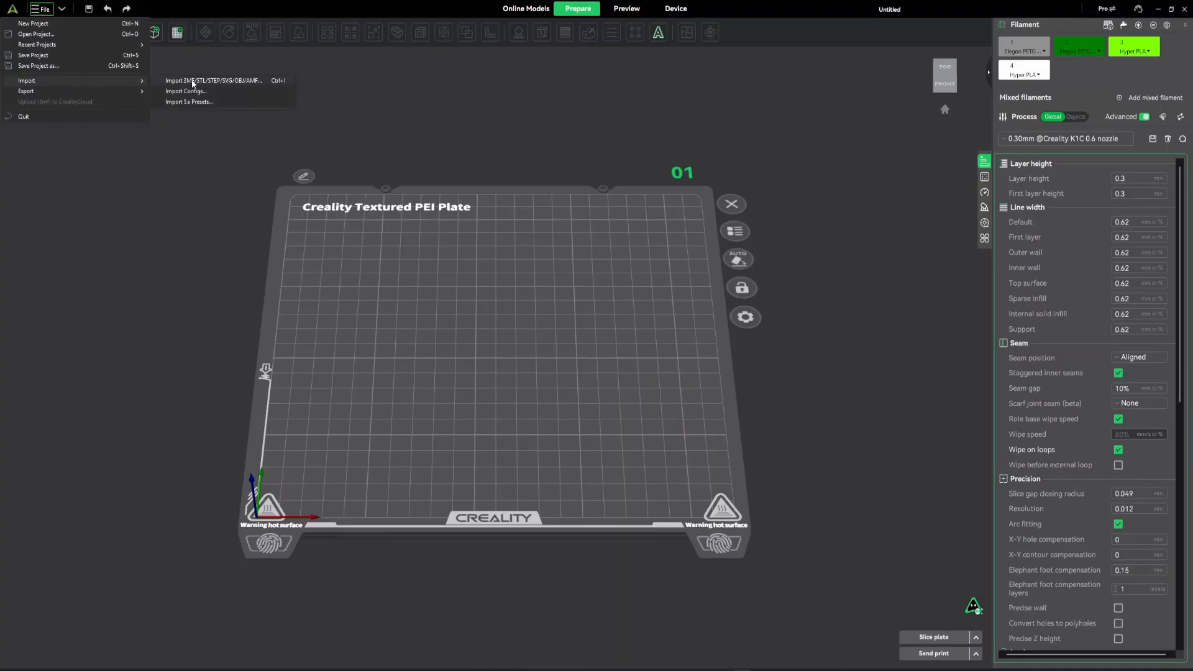
click(207, 81)
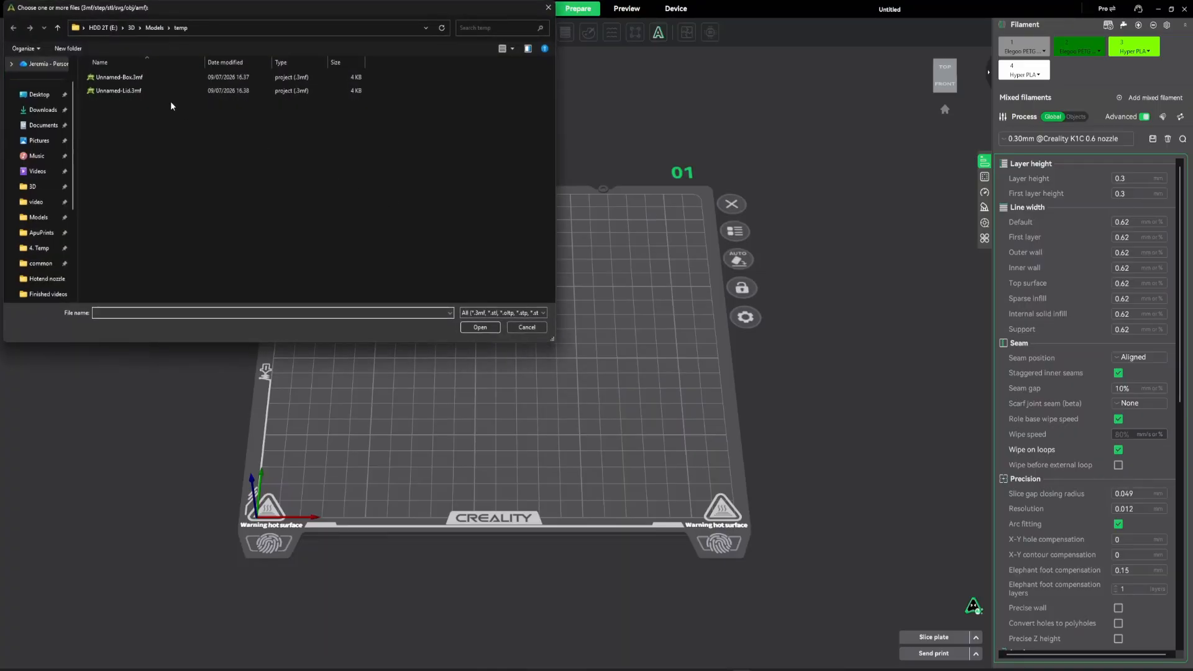
click(138, 79)
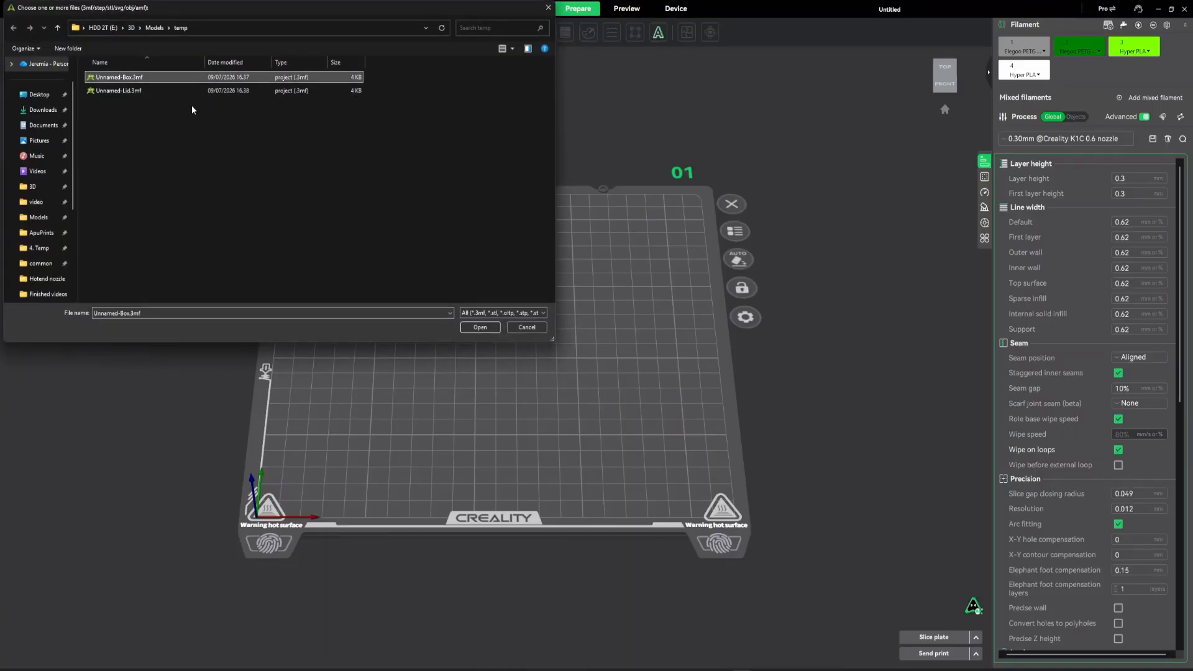
shift+click(160, 91)
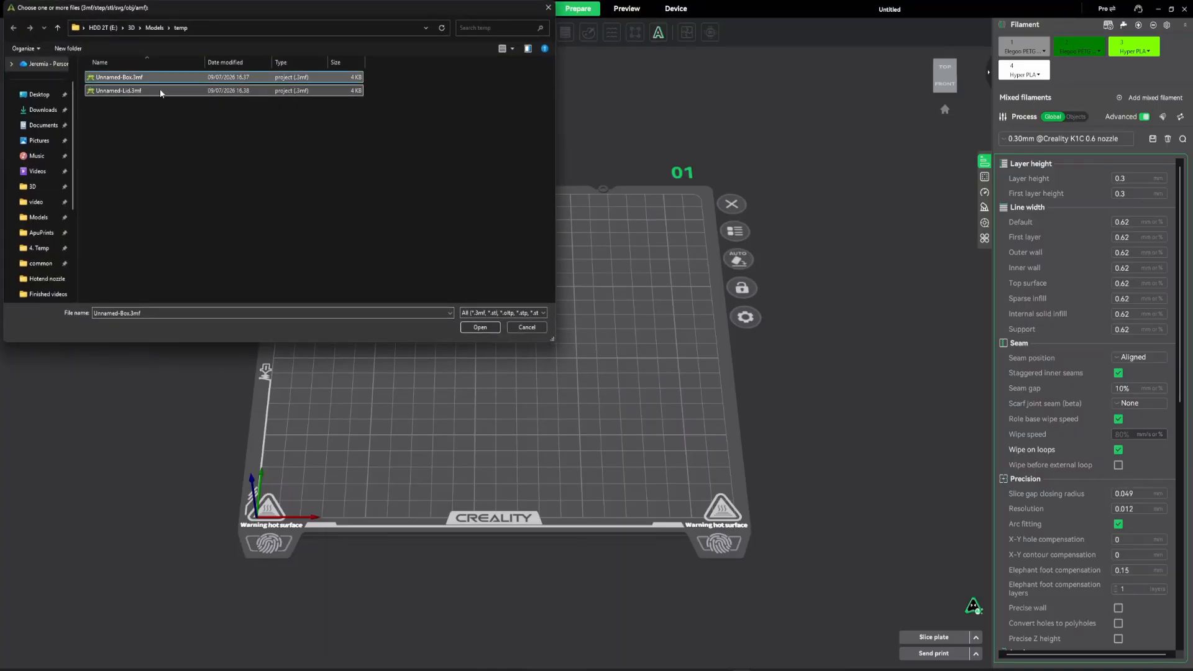
click(480, 327)
key(Return)
click(595, 336)
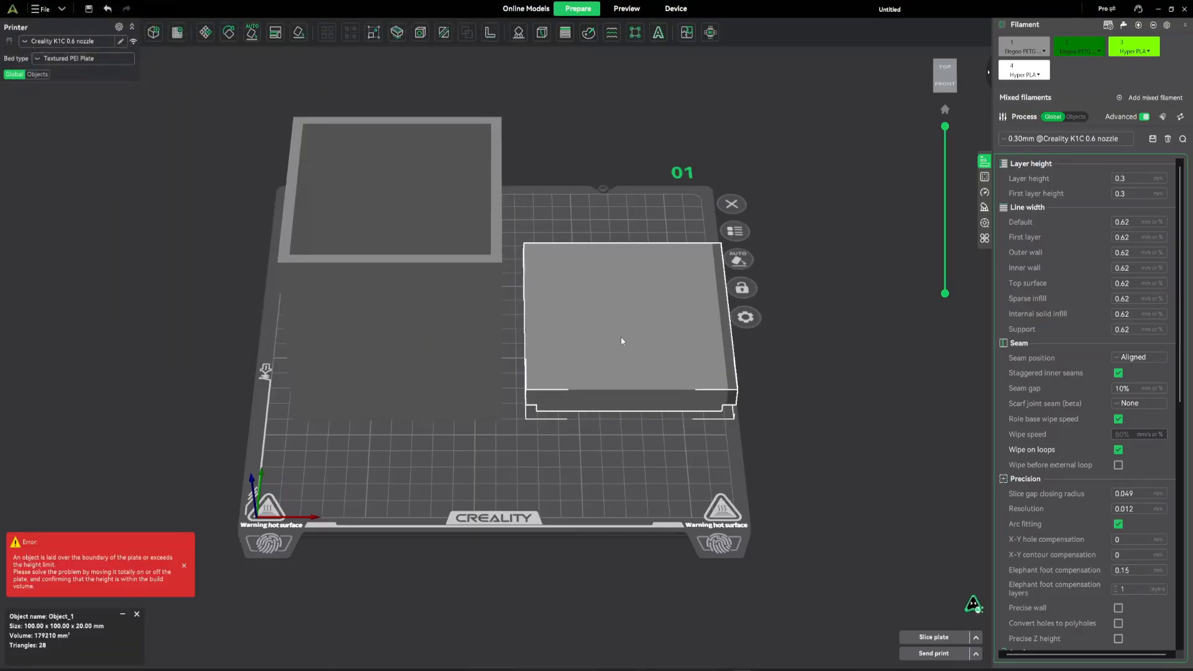
Arrange the box and lid side by side within the build plate, with the lid turned over so its lip faces up.
scroll(647, 320, down, 3)
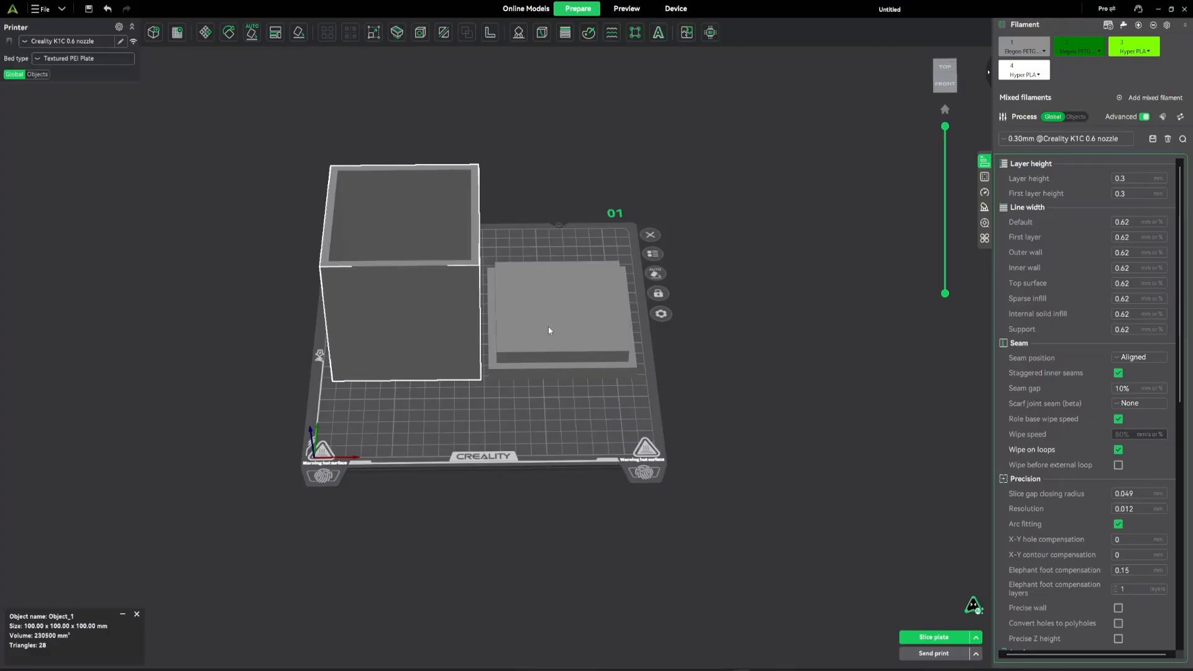
mouse_move(566, 413)
mouse_down()
mouse_move(564, 391)
mouse_move(565, 409)
mouse_up()
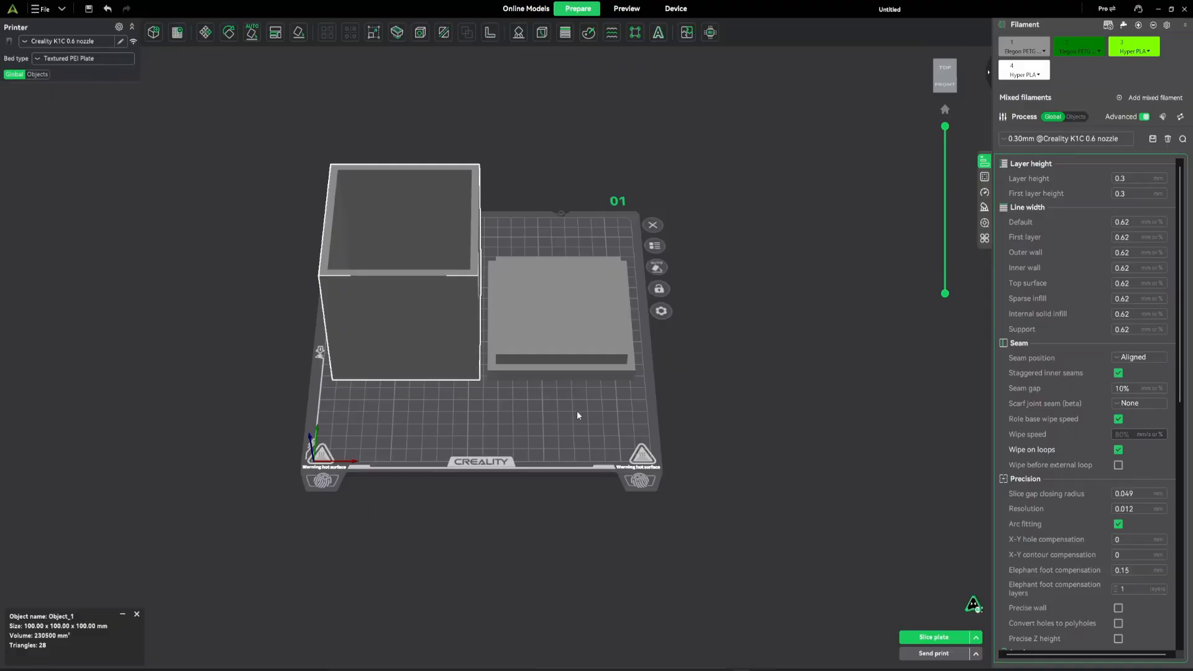
mouse_move(578, 412)
mouse_down()
mouse_move(569, 394)
mouse_move(578, 414)
mouse_up()
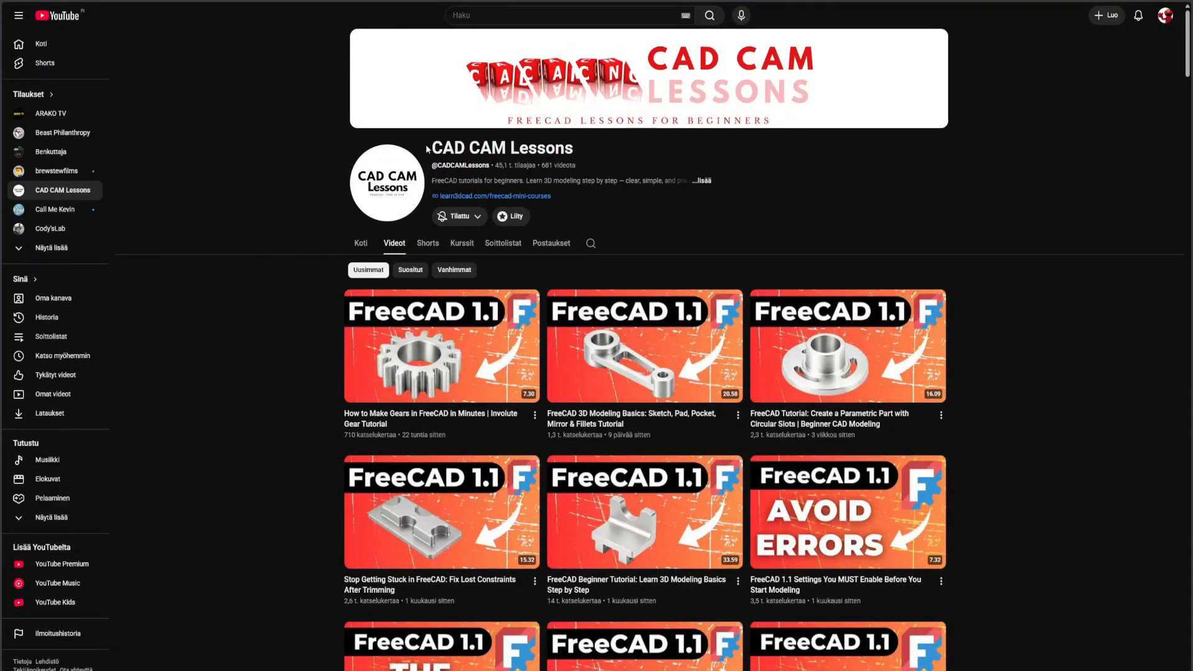
Switch to YouTube and browse the CAD CAM Lessons channel's videos for the FreeCAD 1.1 Tutorial 2026 series.
drag(433, 150, 613, 145)
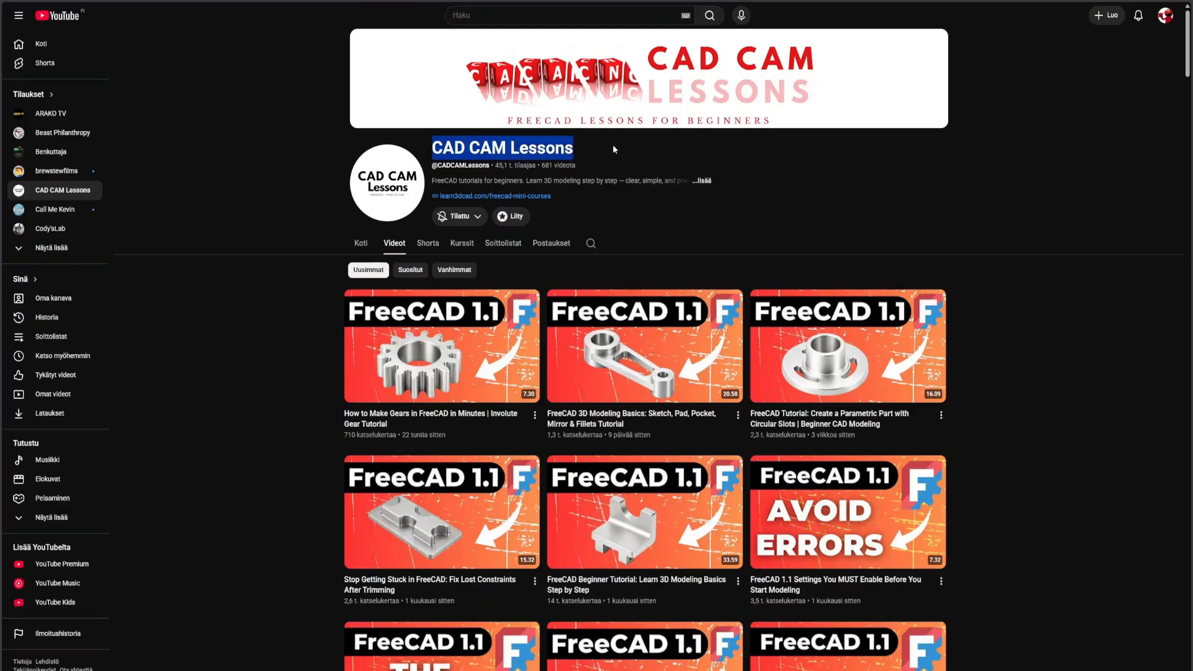
click(614, 144)
scroll(439, 276, down, 15)
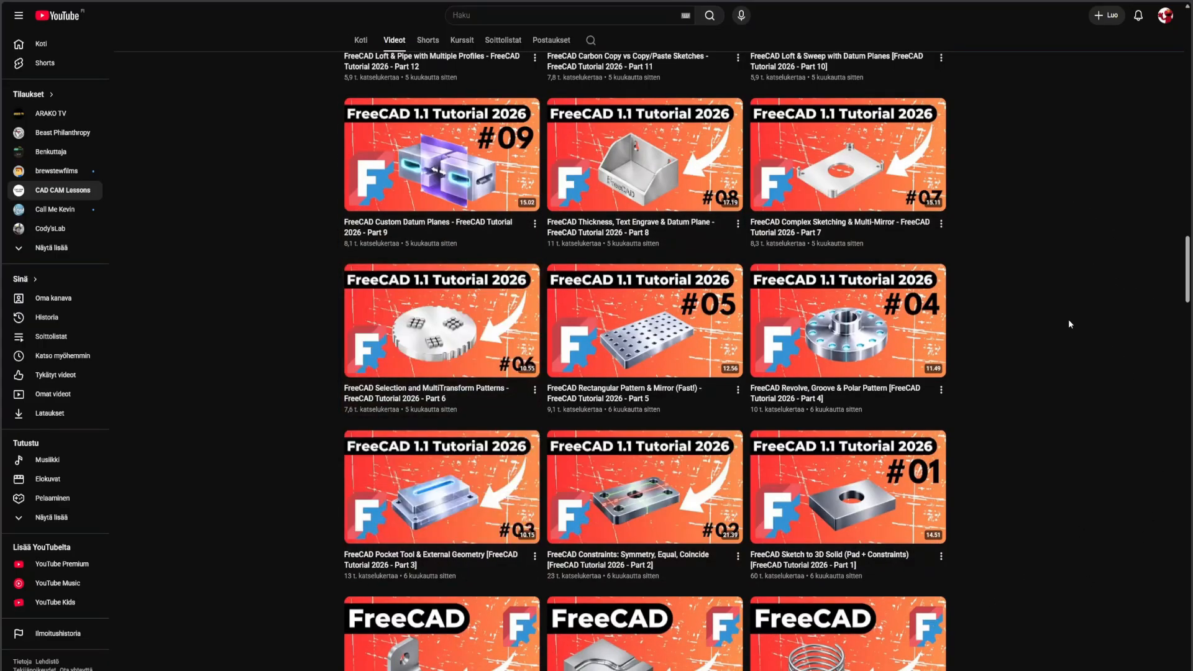
scroll(1047, 409, down, 2)
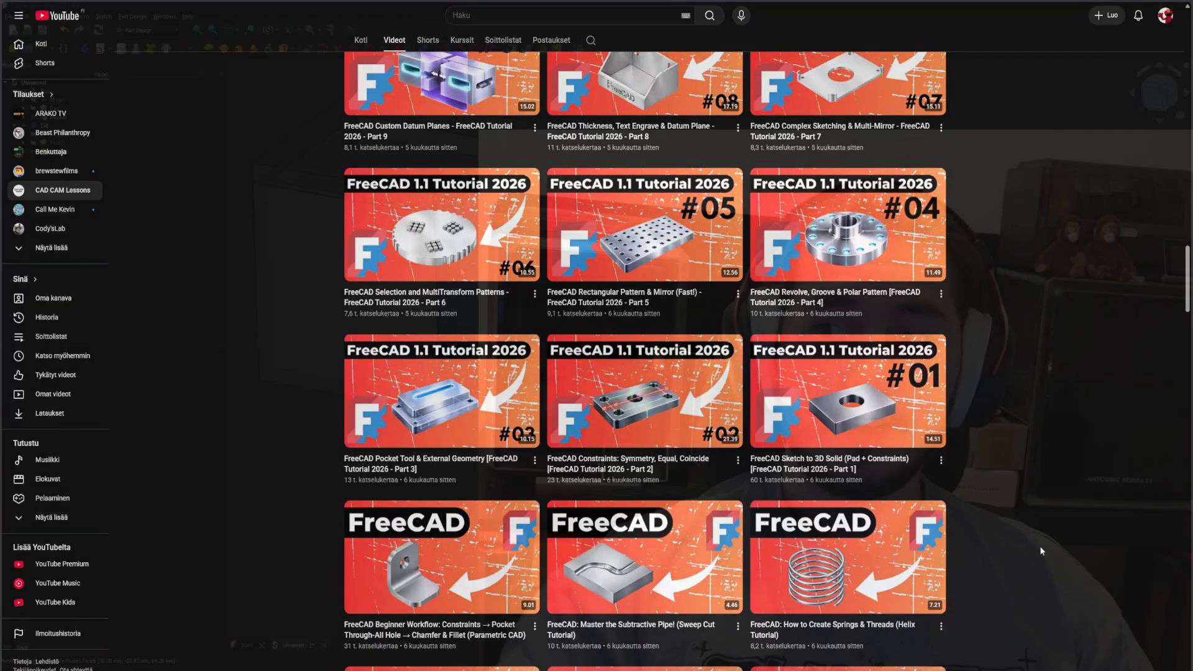